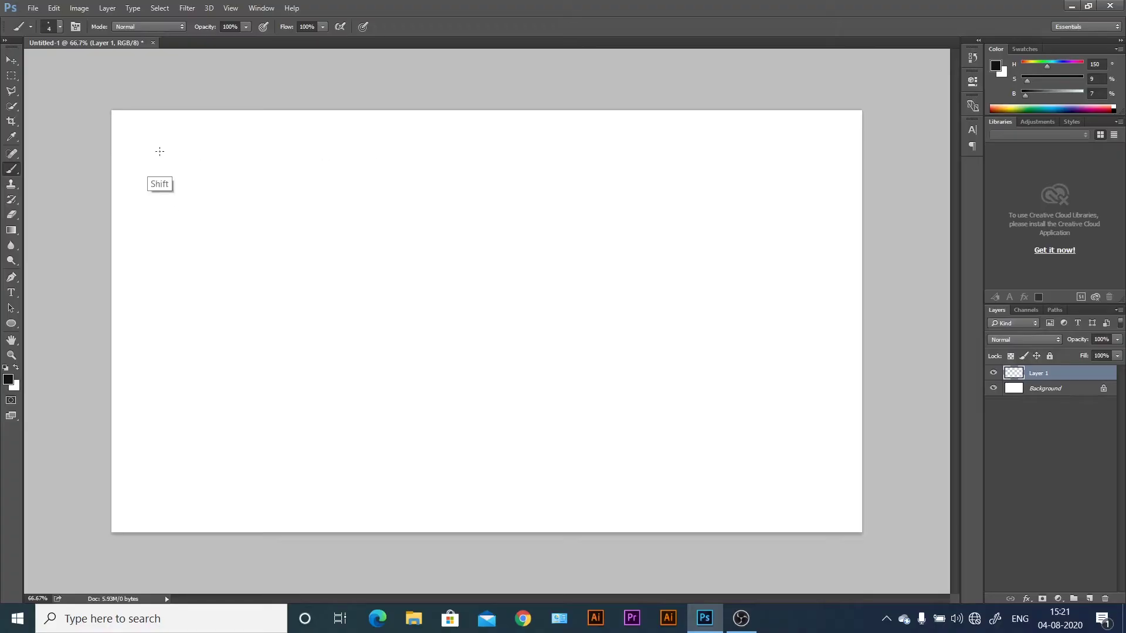
Close the plan rectangle with straight edges and draw its inner dividing walls.
shift+click(396, 239)
shift+click(396, 152)
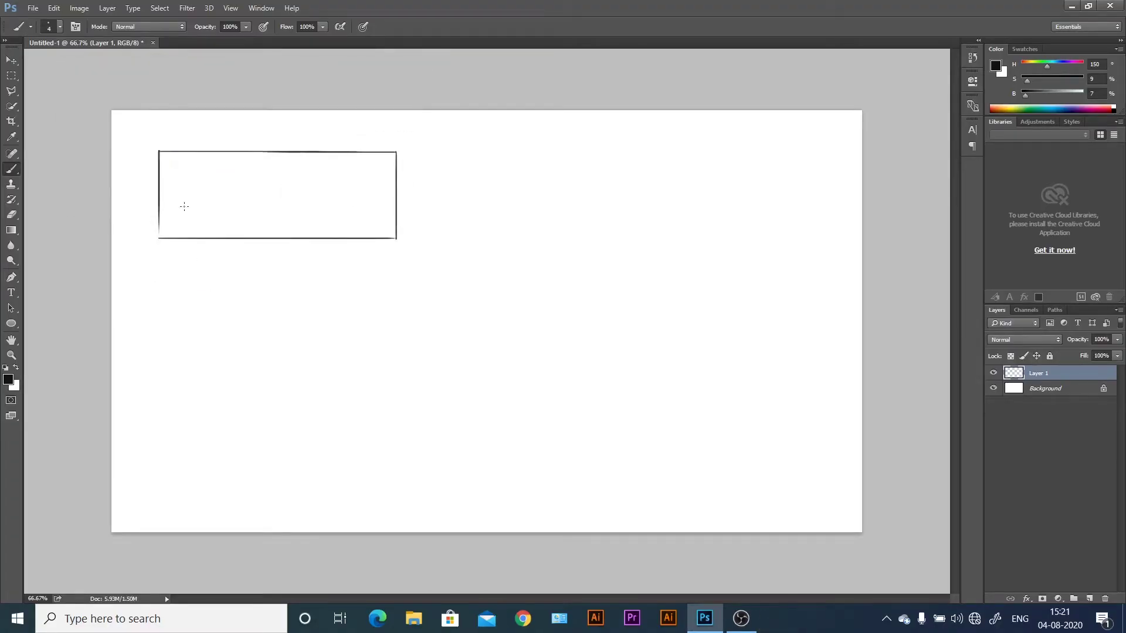
mouse_move(314, 152)
mouse_down()
mouse_move(314, 237)
mouse_move(305, 238)
mouse_up()
drag(162, 200, 202, 200)
mouse_move(201, 200)
mouse_down()
mouse_move(201, 234)
mouse_move(297, 196)
mouse_up()
drag(288, 196, 288, 230)
drag(219, 197, 220, 230)
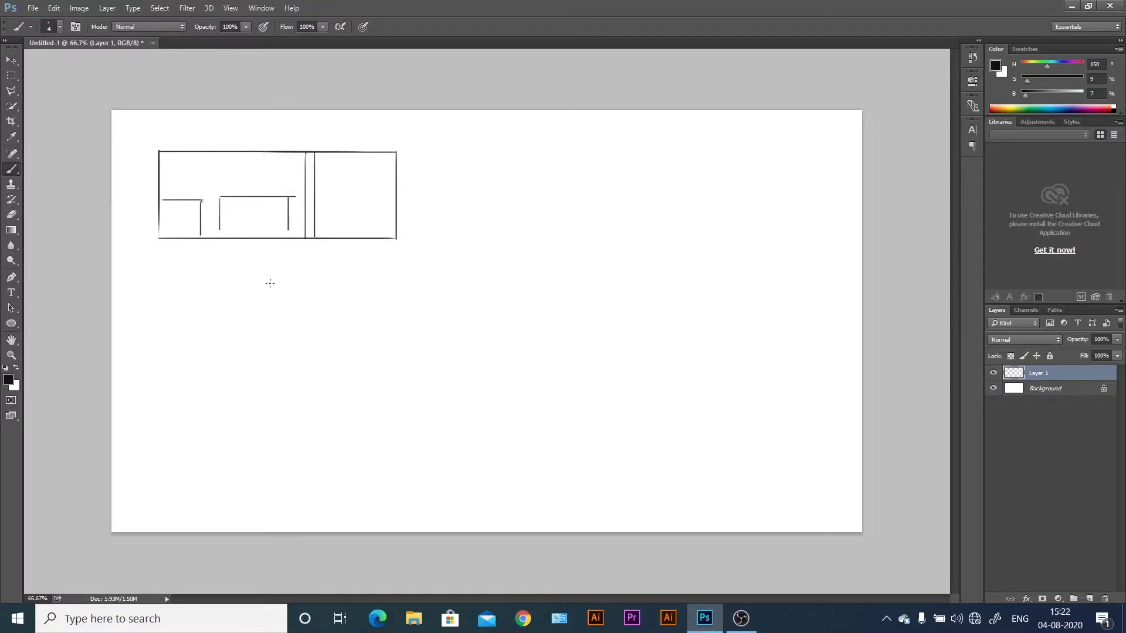
drag(271, 286, 276, 313)
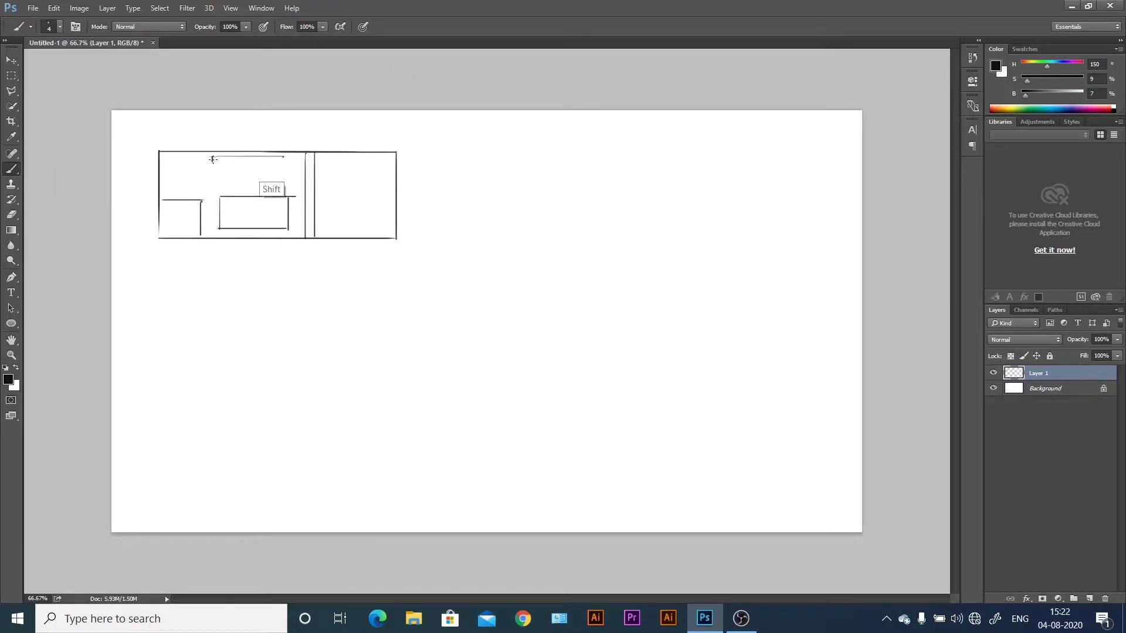
Double the plan's top wall, add a box on the right, and begin the front tabletop line.
drag(212, 159, 284, 159)
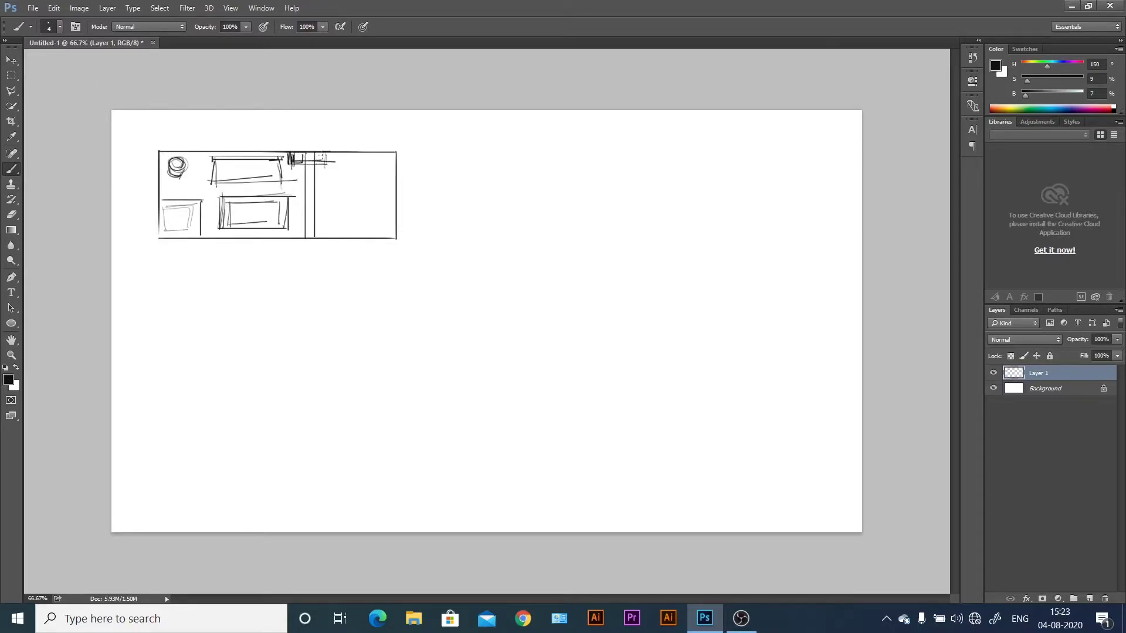
mouse_move(381, 227)
mouse_down()
mouse_move(328, 168)
mouse_move(382, 227)
mouse_up()
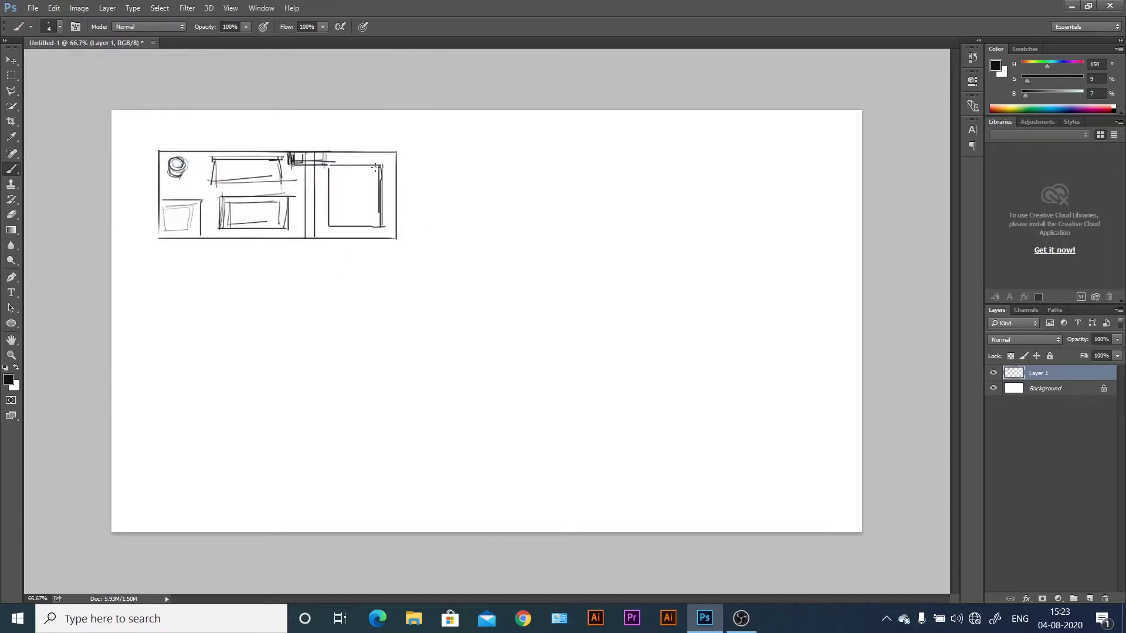
mouse_move(154, 152)
mouse_down()
mouse_move(155, 239)
mouse_move(396, 238)
mouse_up()
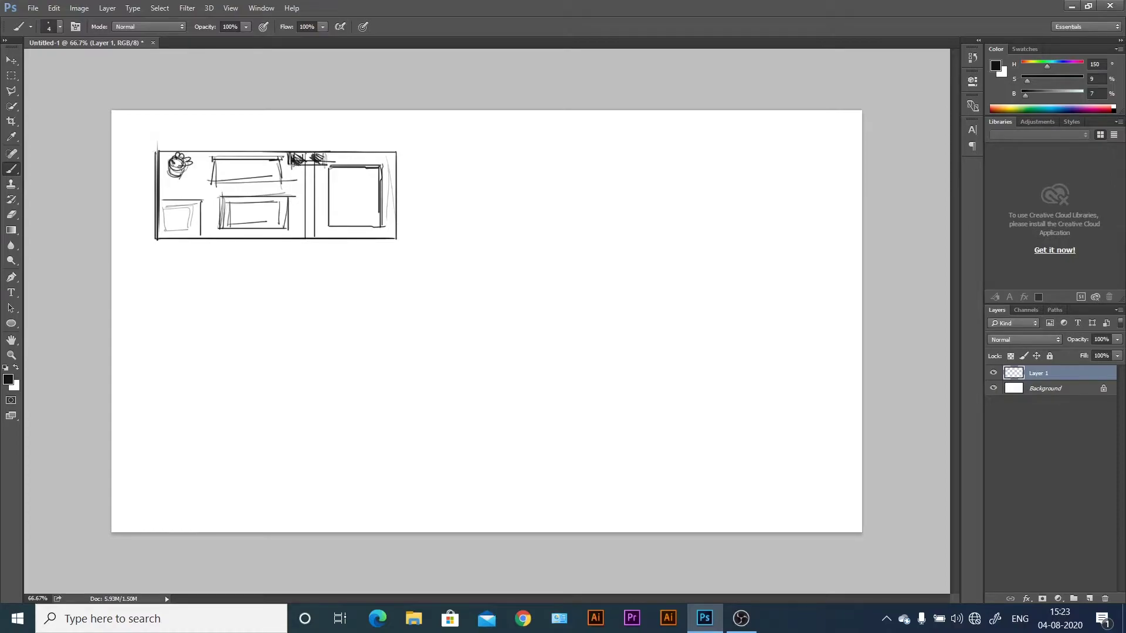
drag(155, 291, 399, 299)
Draw the front view's two legs and the straight-edged left drawer outline.
key(shift)
key(shift)
key(shift)
click(373, 193)
drag(158, 300, 158, 421)
drag(393, 299, 393, 410)
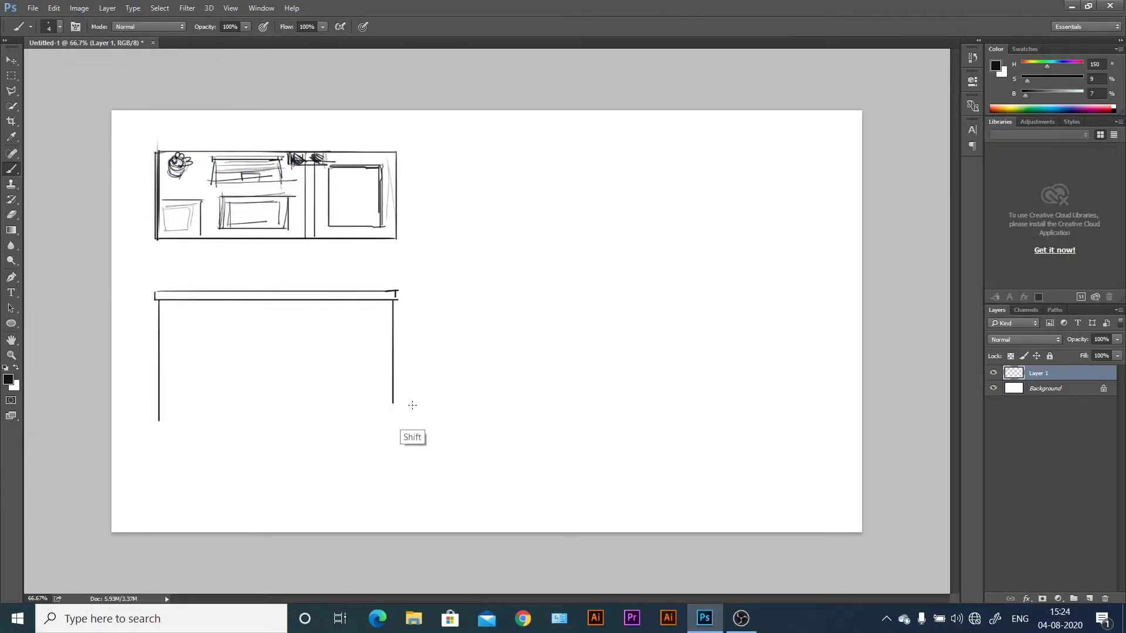
drag(163, 304, 163, 322)
mouse_move(163, 322)
mouse_down()
mouse_move(290, 322)
mouse_move(387, 304)
mouse_up()
shift+click(290, 304)
shift+click(163, 304)
click(367, 194)
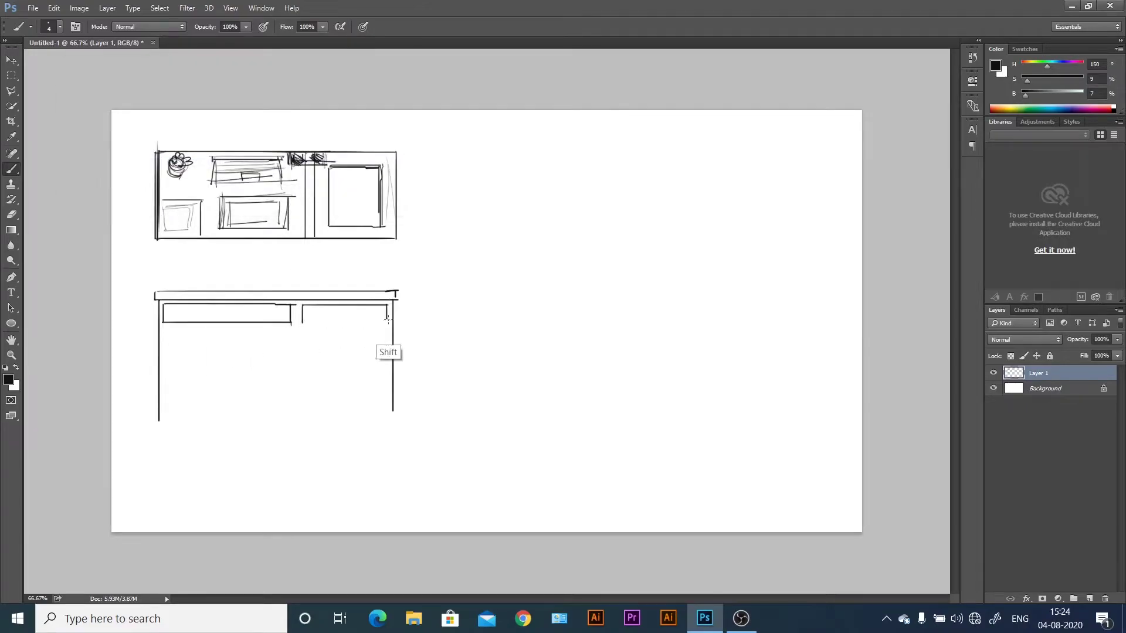
Add the right drawer, the floor line and the cabinet side under the left drawer.
drag(302, 305, 302, 325)
mouse_move(302, 324)
mouse_down()
mouse_move(387, 325)
mouse_move(394, 422)
mouse_up()
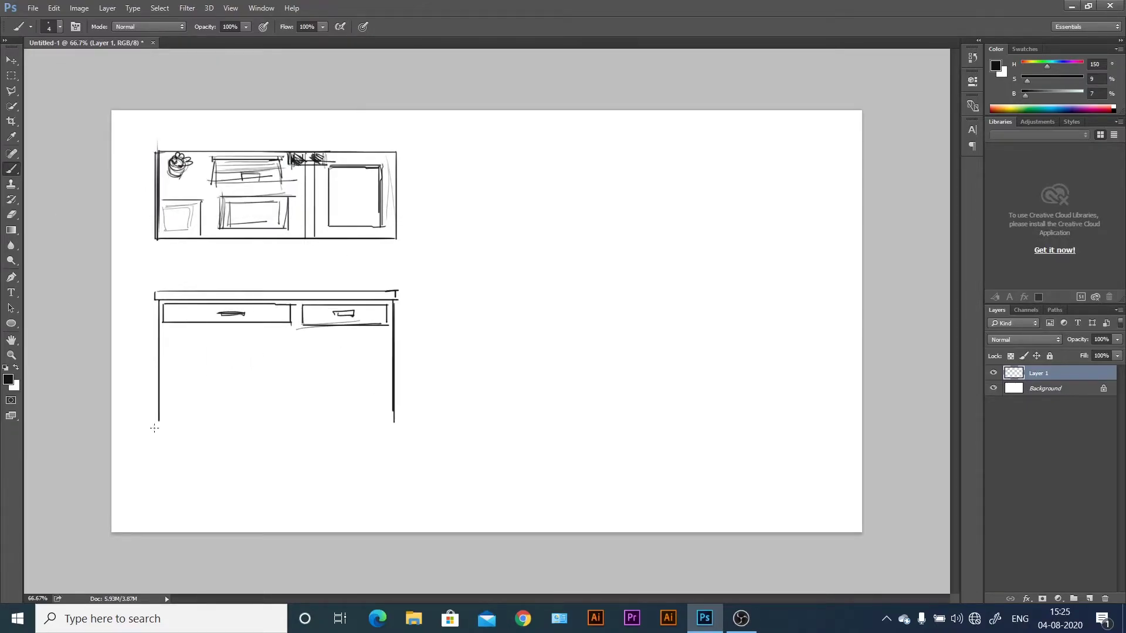
drag(146, 435, 414, 435)
drag(207, 322, 207, 431)
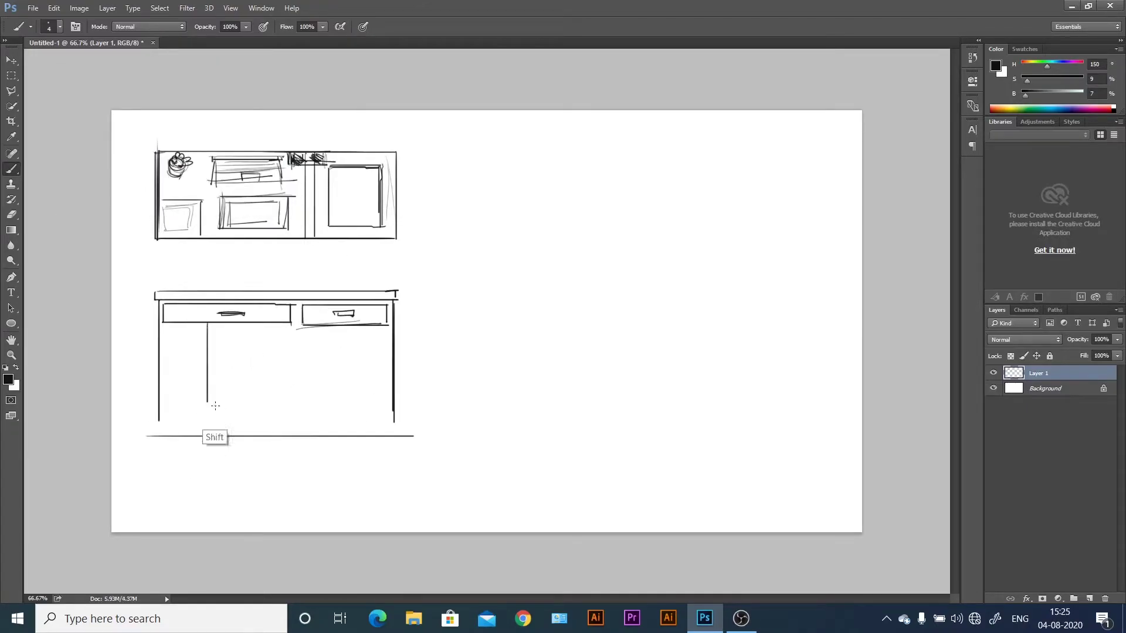
Outline two drawers in the left cabinet and add its depth and inner bottom line.
shift+click(201, 328)
shift+click(164, 328)
mouse_move(164, 372)
mouse_down()
mouse_move(200, 372)
mouse_move(165, 426)
mouse_up()
drag(200, 373, 200, 426)
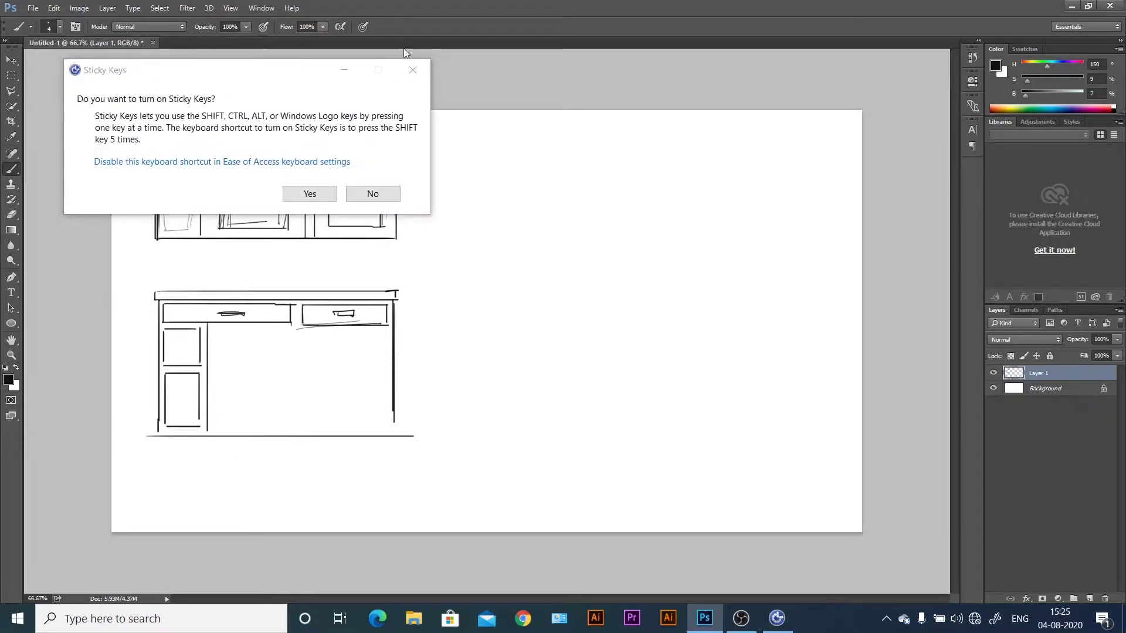
click(367, 193)
drag(215, 324, 203, 432)
drag(217, 415, 369, 418)
Thicken the desk's right side, draw the top in perspective, and add a rail under the drawers.
drag(397, 292, 393, 439)
drag(385, 326, 385, 436)
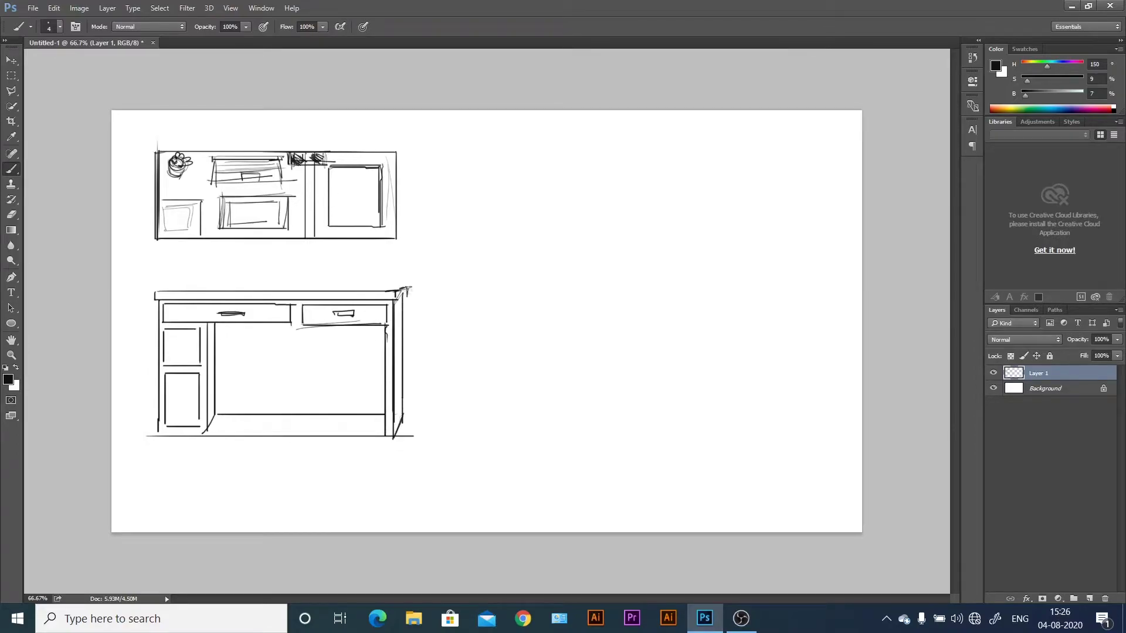
drag(156, 292, 190, 279)
drag(187, 281, 410, 282)
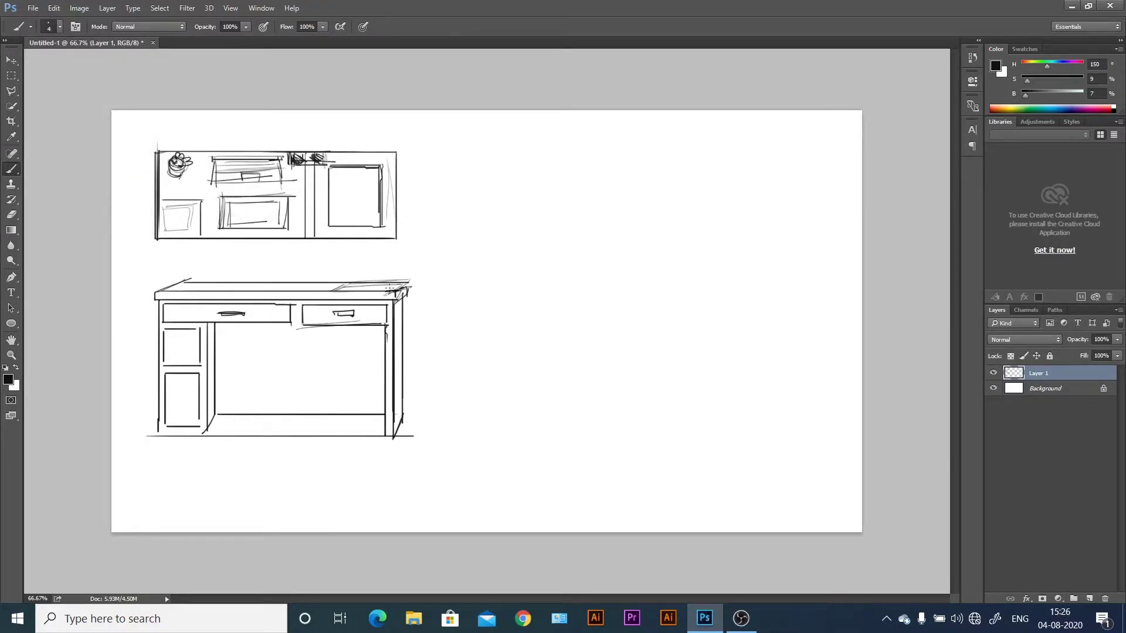
mouse_move(188, 280)
mouse_down()
mouse_move(415, 279)
mouse_move(409, 408)
mouse_up()
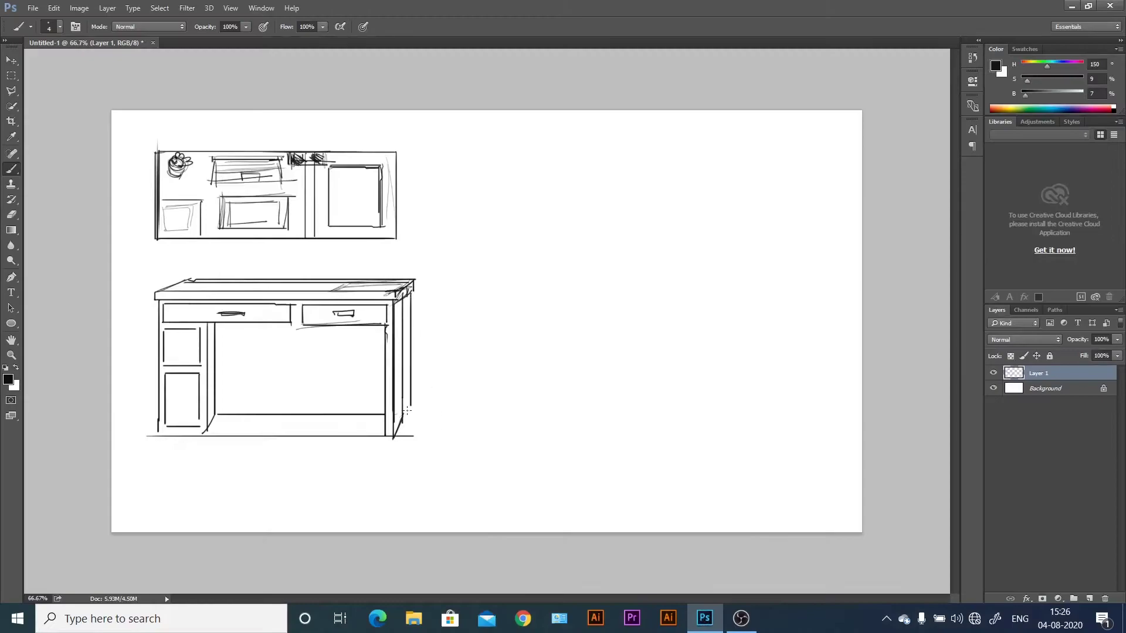
drag(209, 327, 387, 326)
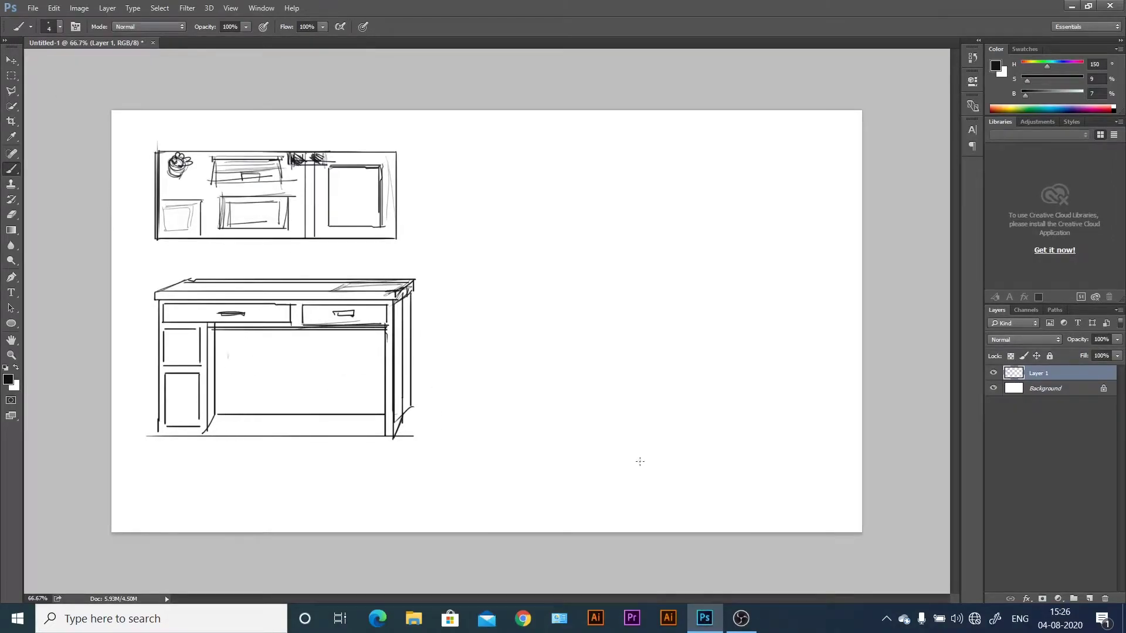
drag(223, 329, 223, 413)
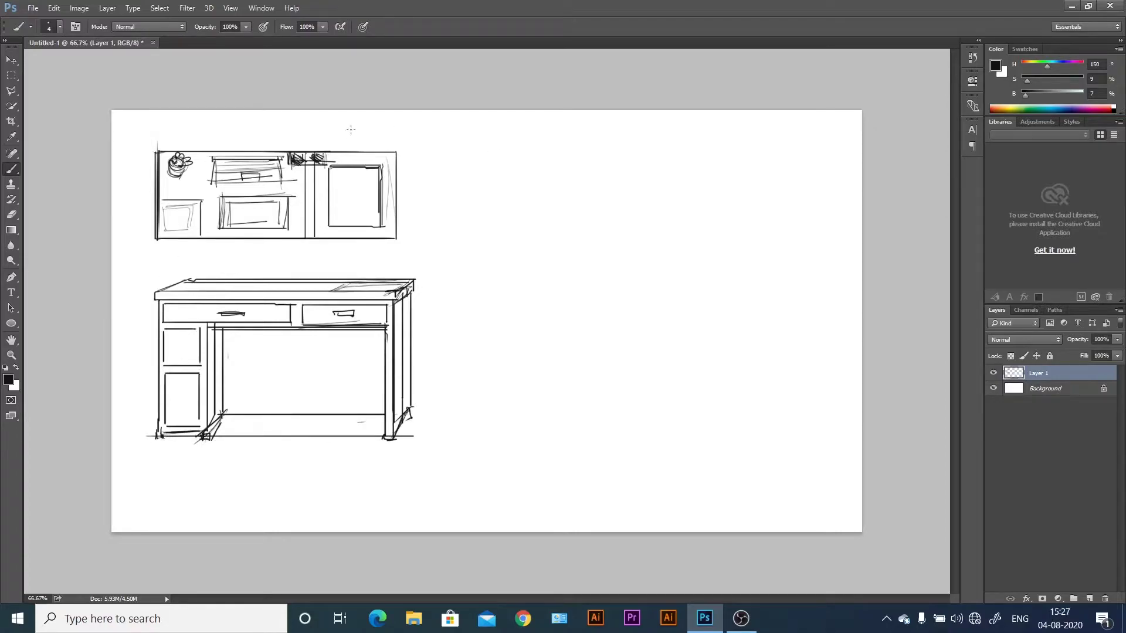
Draw the second view's tabletop slab, legs, bottom line, divider and inner knee opening.
drag(478, 157, 709, 164)
drag(483, 165, 484, 304)
drag(706, 165, 705, 299)
drag(480, 304, 706, 304)
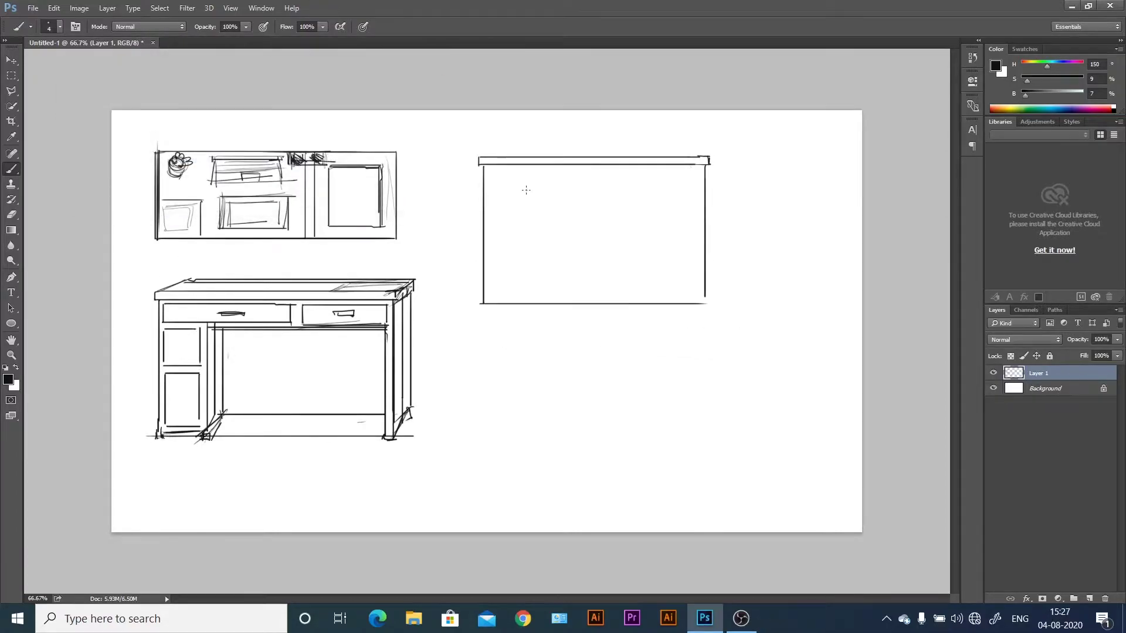
drag(538, 165, 538, 299)
key(ctrl+z)
drag(650, 166, 651, 304)
mouse_move(491, 206)
mouse_down()
mouse_move(490, 304)
mouse_move(648, 206)
mouse_move(638, 283)
mouse_move(500, 283)
mouse_move(649, 304)
mouse_up()
Erase the stray bottom and divider lines and redraw the line under the tabletop.
key(e)
key(b)
drag(487, 294, 487, 304)
key(e)
drag(648, 208, 650, 166)
key(b)
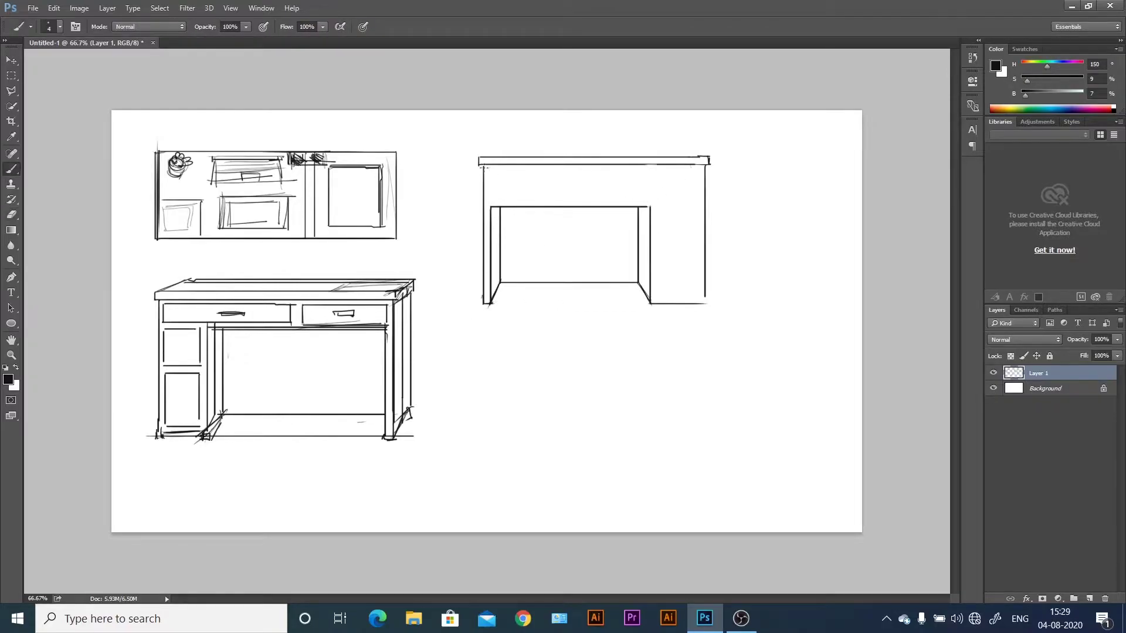
drag(481, 166, 711, 160)
key(e)
drag(698, 304, 660, 304)
key(b)
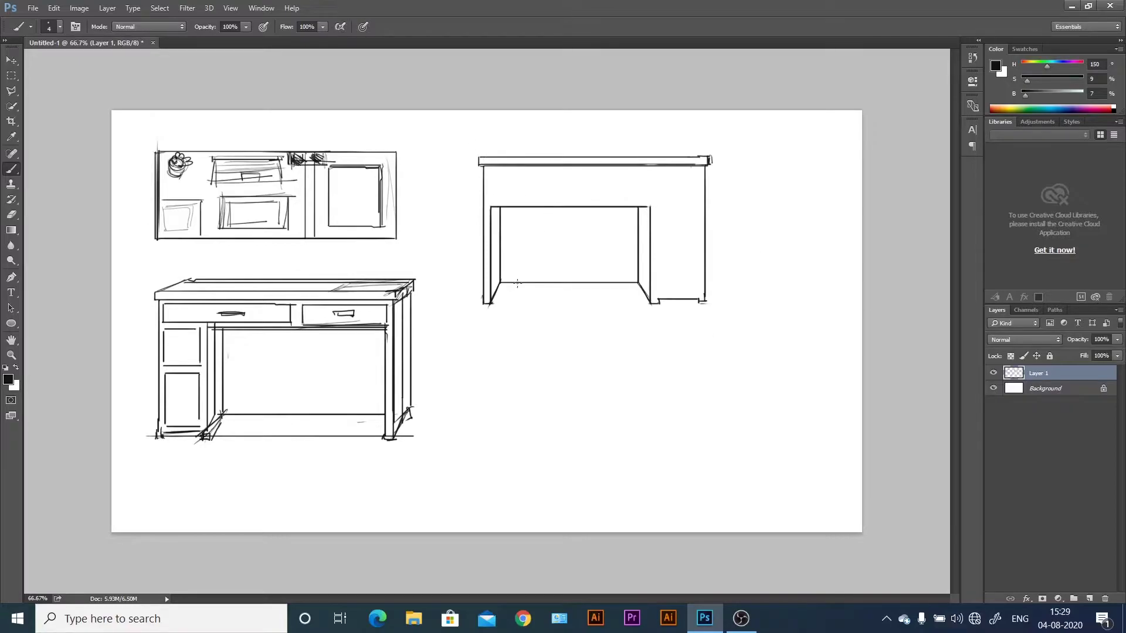
Draw a long floor line under the desk and sketch two potted plants on the tabletop.
drag(479, 306, 730, 305)
mouse_move(501, 285)
mouse_down()
mouse_move(643, 286)
mouse_move(647, 297)
mouse_up()
key(e)
key(b)
mouse_move(484, 154)
mouse_down()
mouse_move(617, 142)
mouse_move(588, 130)
mouse_up()
drag(604, 130, 616, 141)
drag(682, 148, 707, 125)
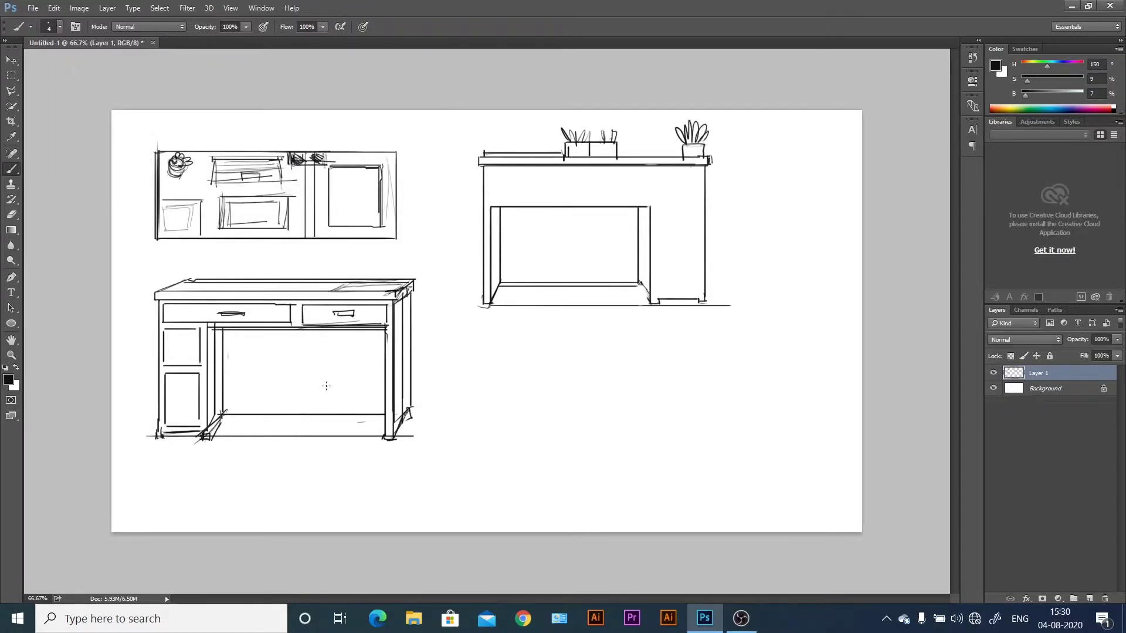
Sketch a tilted perspective desk top with legs, base edges and shading.
drag(557, 350, 707, 390)
drag(516, 375, 656, 410)
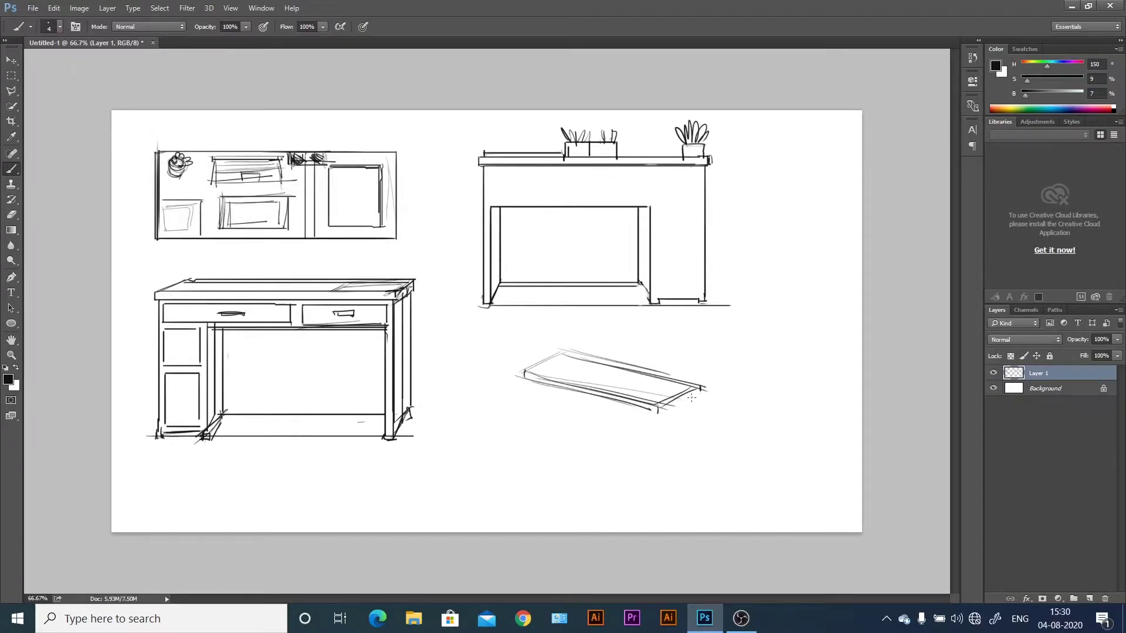
drag(526, 382, 526, 481)
drag(648, 410, 647, 531)
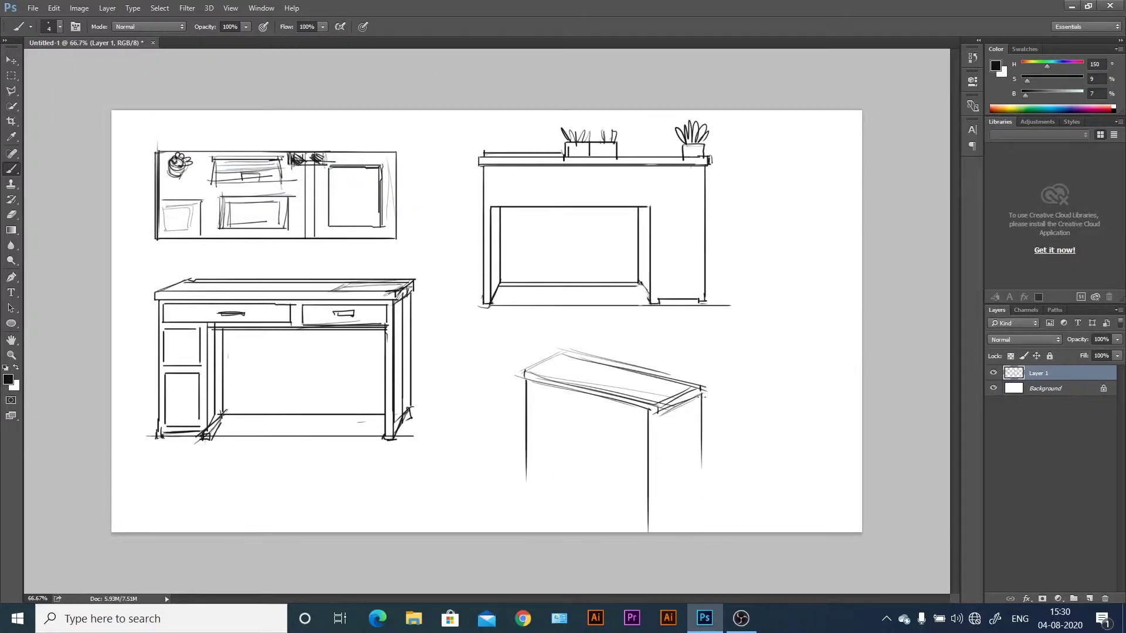
drag(700, 398, 700, 498)
drag(707, 494, 658, 520)
drag(528, 475, 635, 519)
drag(566, 392, 568, 461)
mouse_move(604, 390)
mouse_down()
mouse_move(662, 367)
mouse_move(680, 388)
mouse_move(645, 381)
mouse_up()
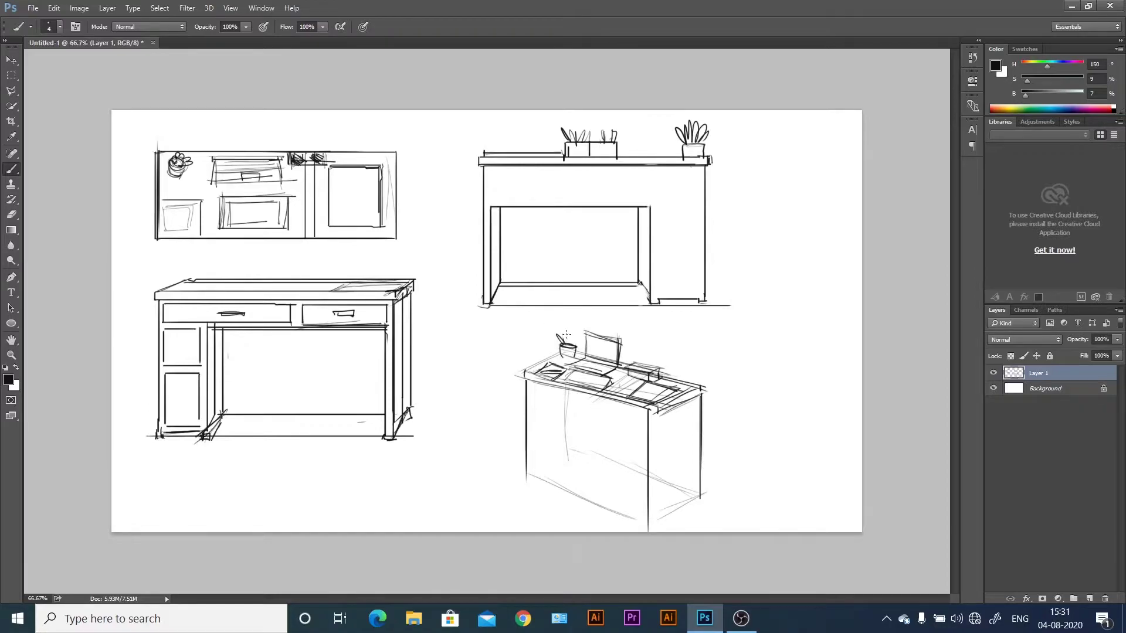
Add pulled-out drawers on the left and under the desk top.
mouse_move(499, 390)
mouse_down()
mouse_move(566, 398)
mouse_move(563, 414)
mouse_up()
drag(513, 403, 659, 415)
drag(584, 409, 619, 427)
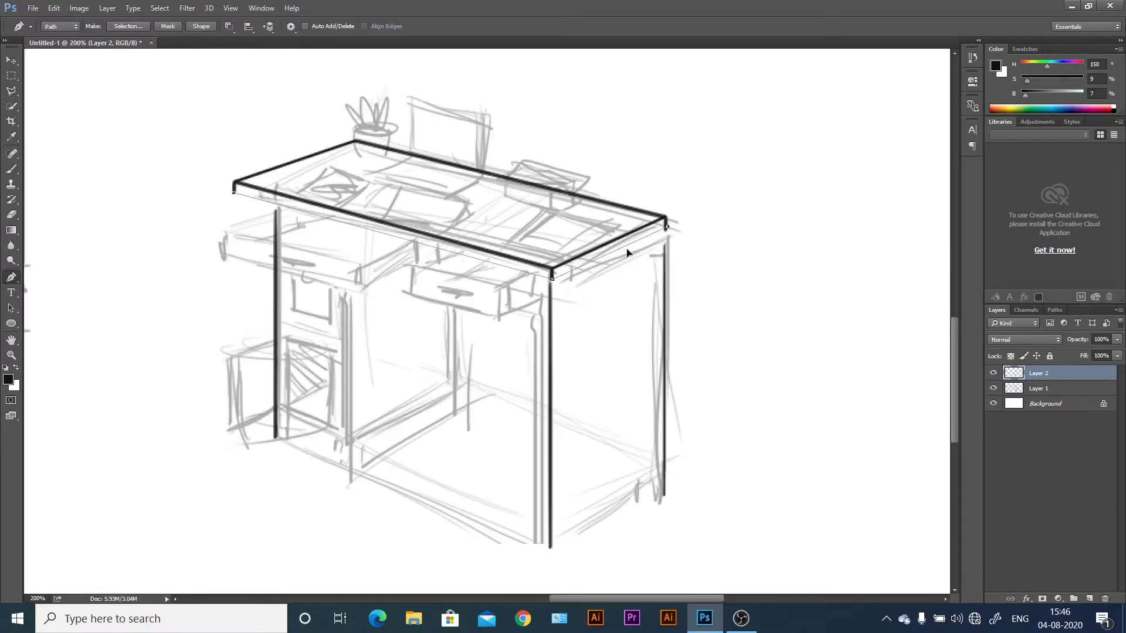
Stroke the outline path into thick lines and trace the right back desk leg.
key(b)
key(Return)
key(e)
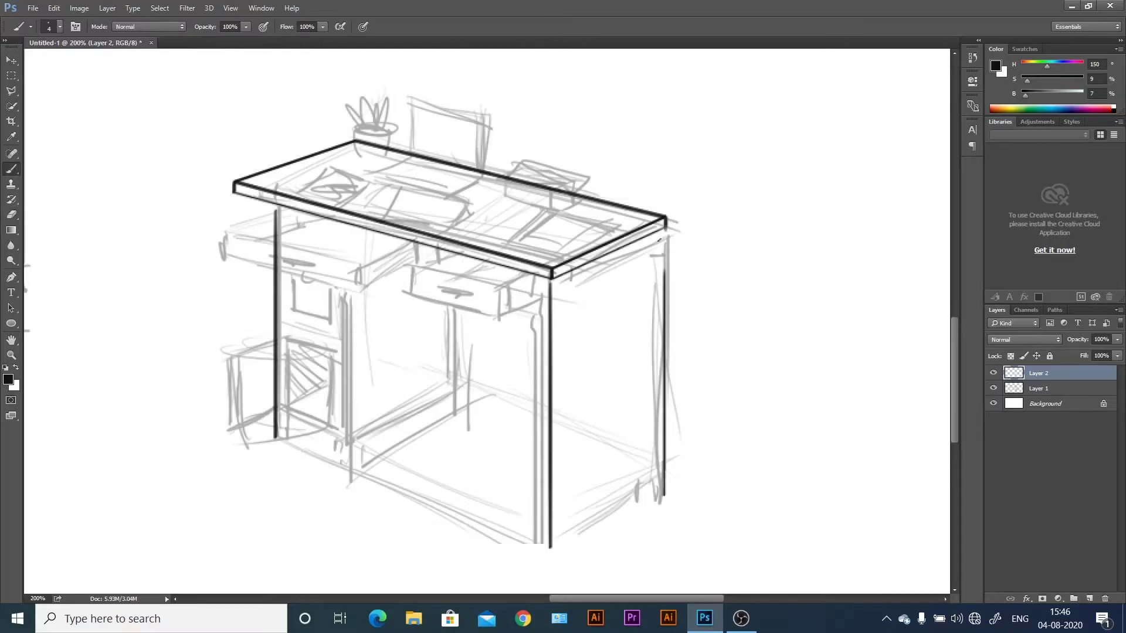
key(b)
drag(665, 228, 662, 489)
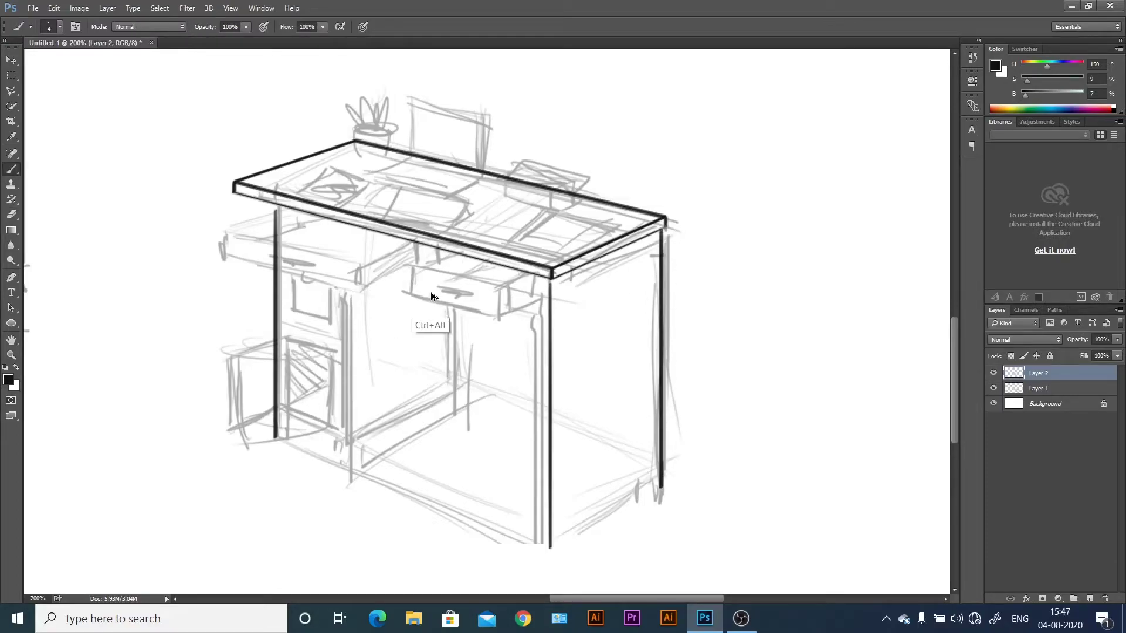
Stroke a bold straight path along the desk base and erase the notch at the leg.
key(p)
click(664, 482)
click(549, 551)
click(276, 426)
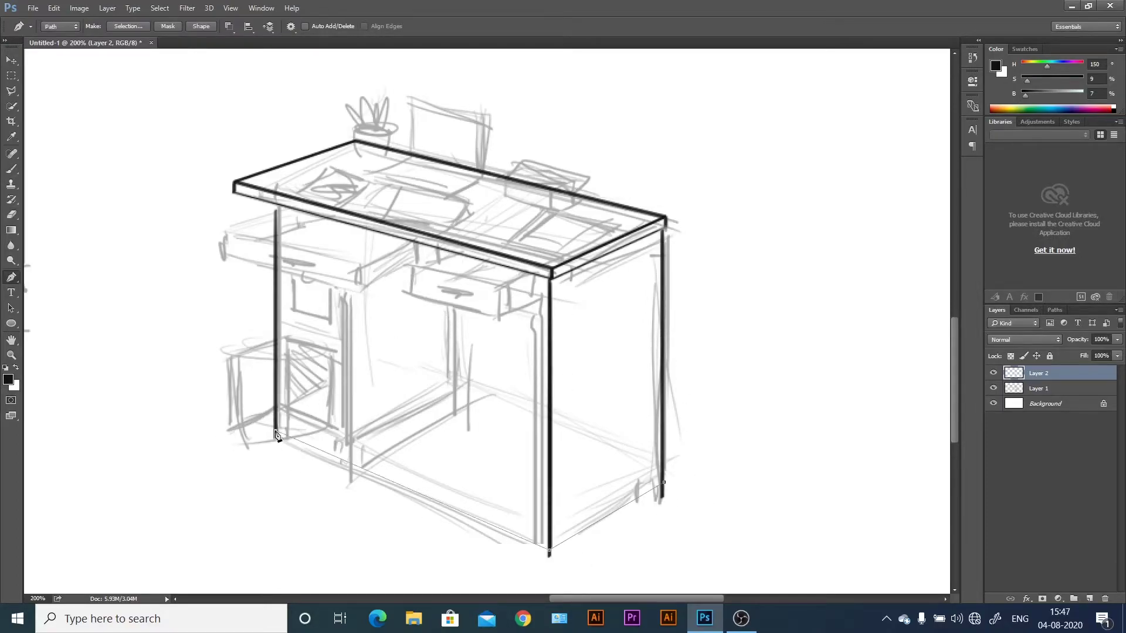
key(b)
key(Return)
drag(559, 545, 560, 554)
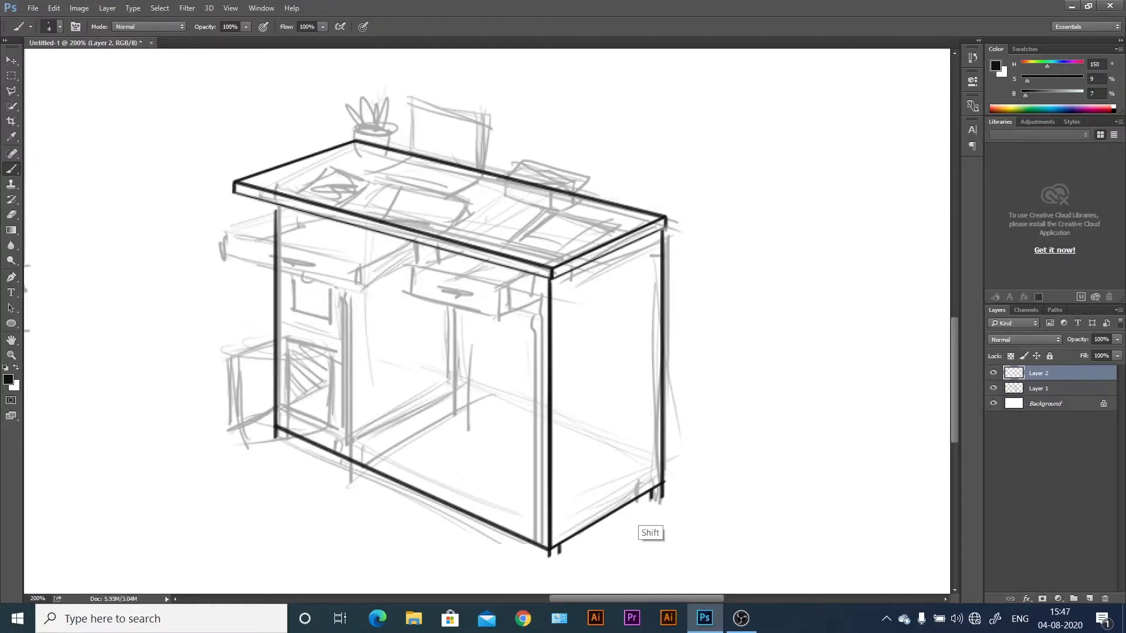
key(e)
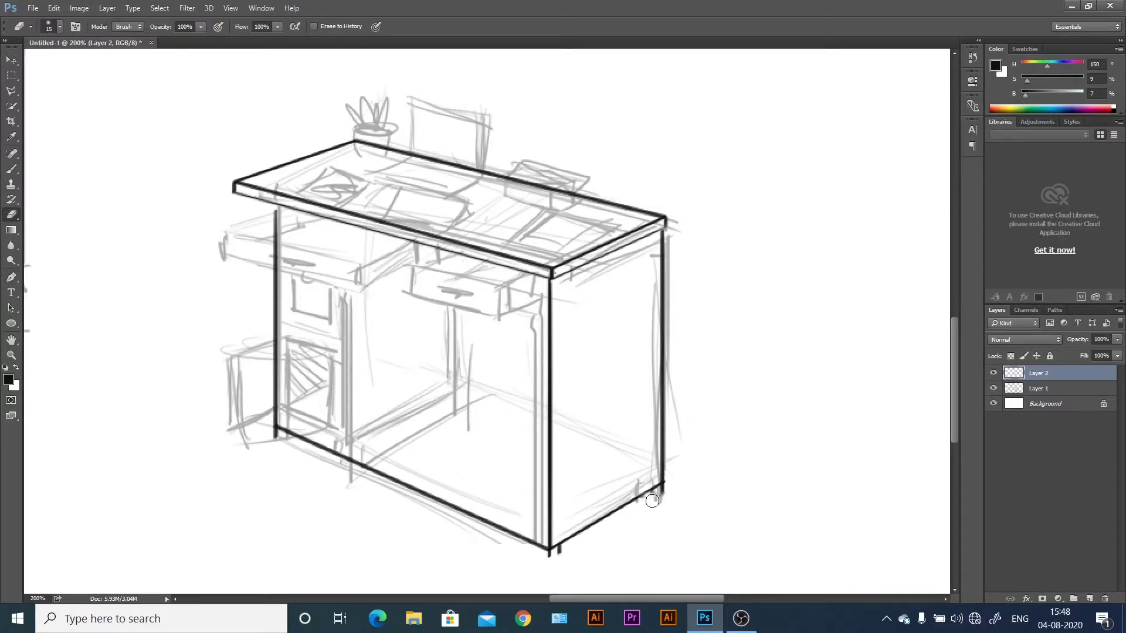
mouse_move(649, 495)
mouse_down()
mouse_move(659, 500)
mouse_move(550, 554)
mouse_move(277, 435)
mouse_up()
key(b)
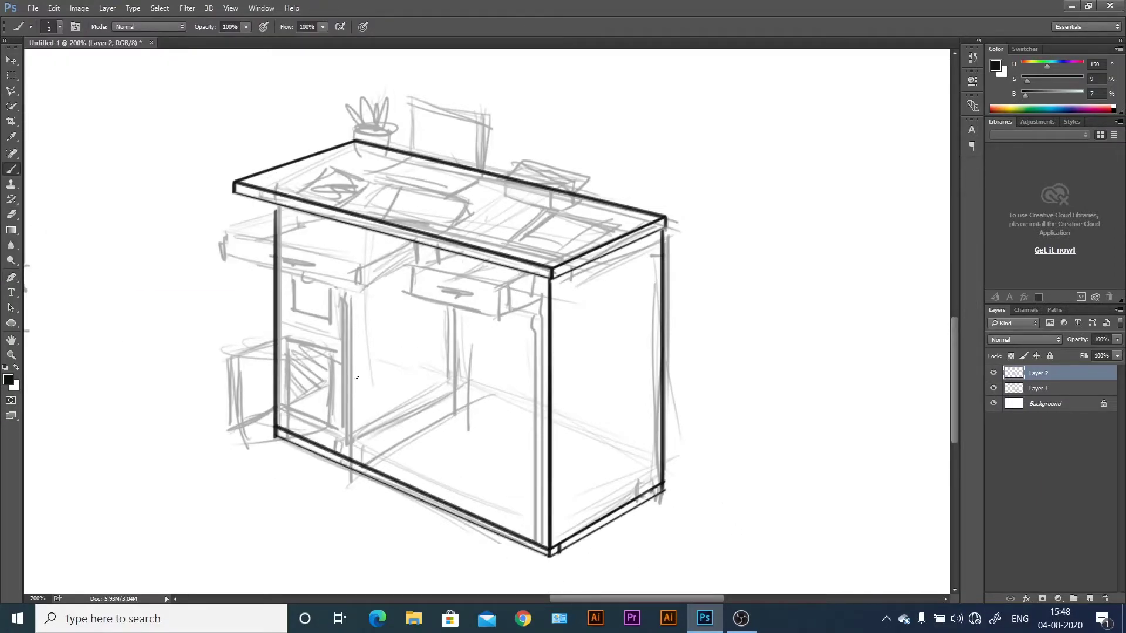
Ink the bold vertical back-leg line using a straight path.
mouse_move(351, 291)
mouse_down()
mouse_move(351, 457)
mouse_move(353, 229)
mouse_up()
key(ctrl+z)
key(p)
click(463, 167)
click(463, 383)
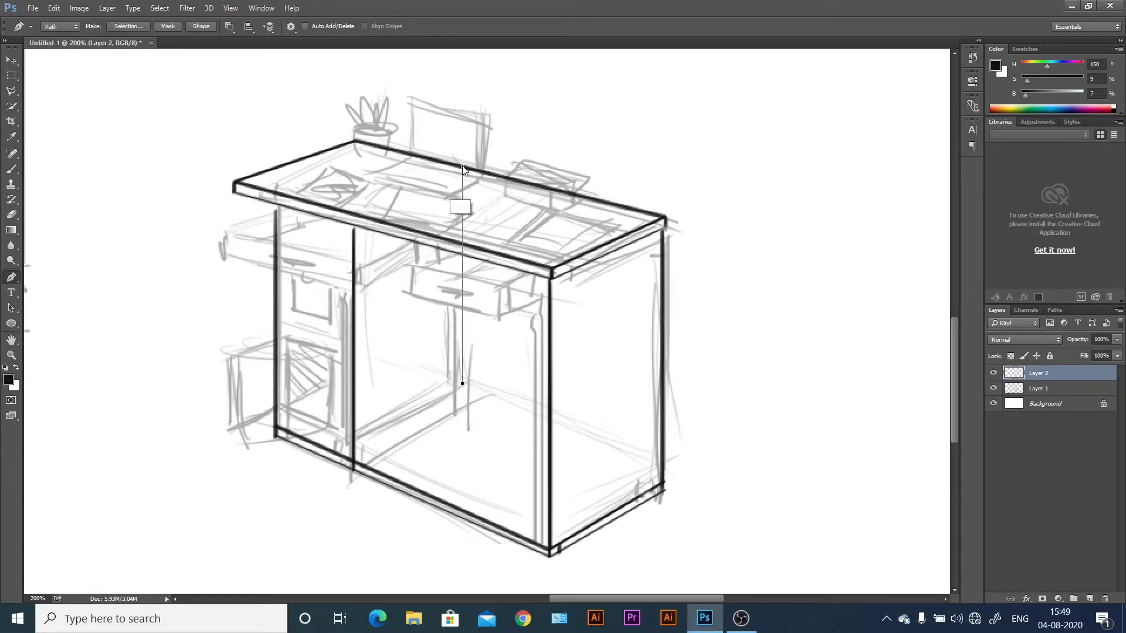
click(463, 68)
key(b)
drag(470, 405, 470, 305)
Stroke bold floor-edge lines from the front corner to the back leg and on to the right leg.
key(p)
click(353, 463)
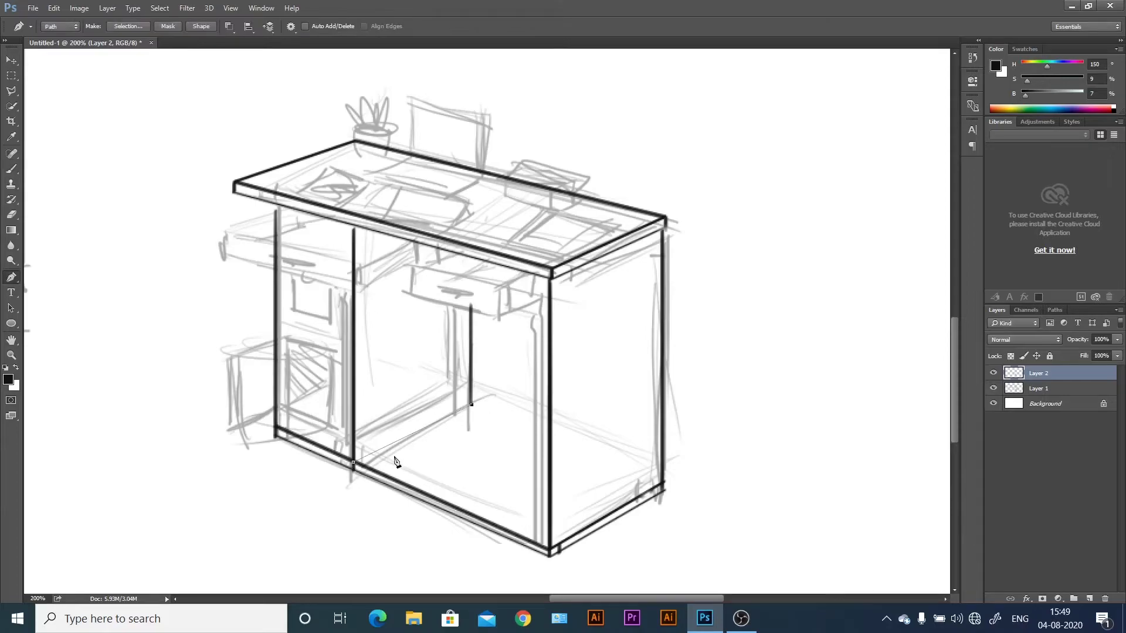
click(473, 403)
key(b)
key(Return)
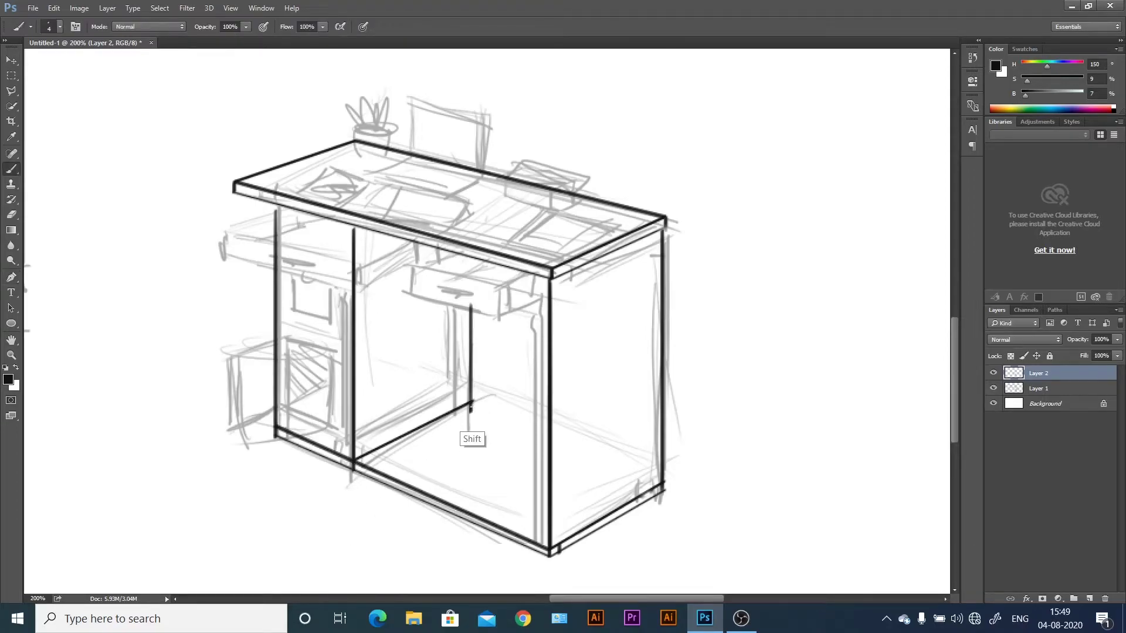
key(p)
click(471, 411)
click(665, 484)
key(b)
key(Return)
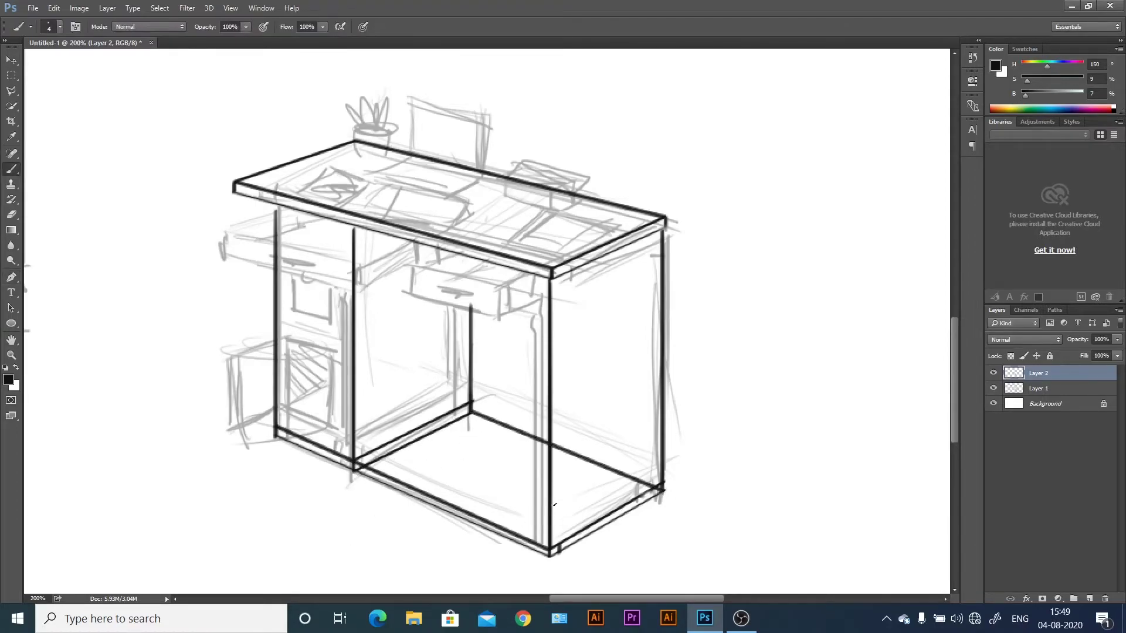
Thicken the front right leg and draw a thinner straight line under the desk top.
drag(538, 276, 538, 538)
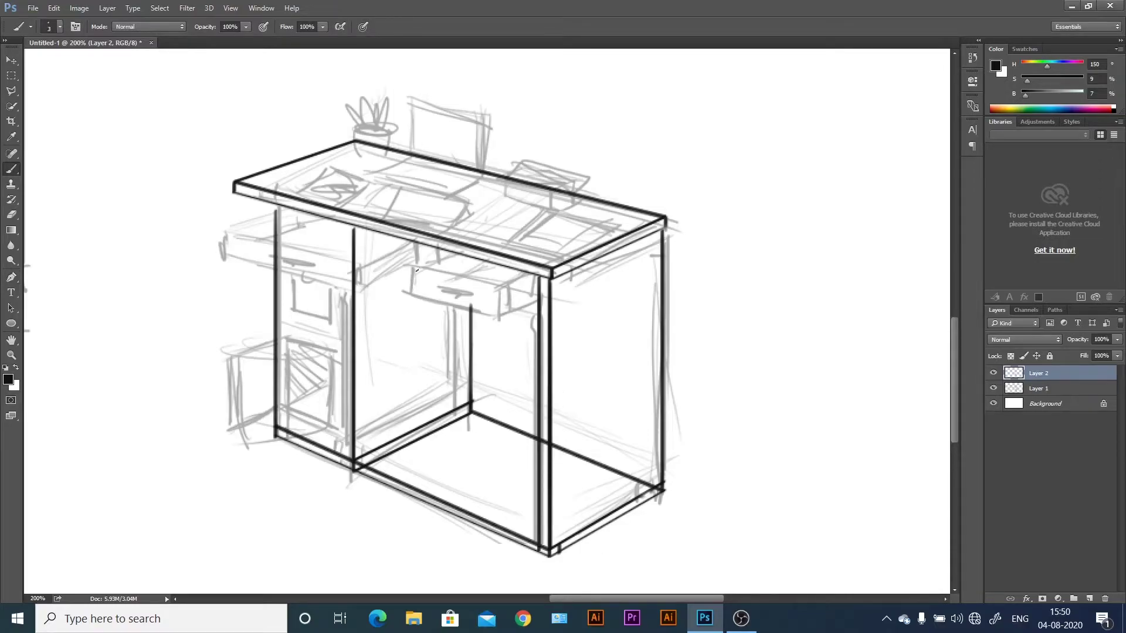
key(bracketleft)
click(540, 276)
shift+click(276, 206)
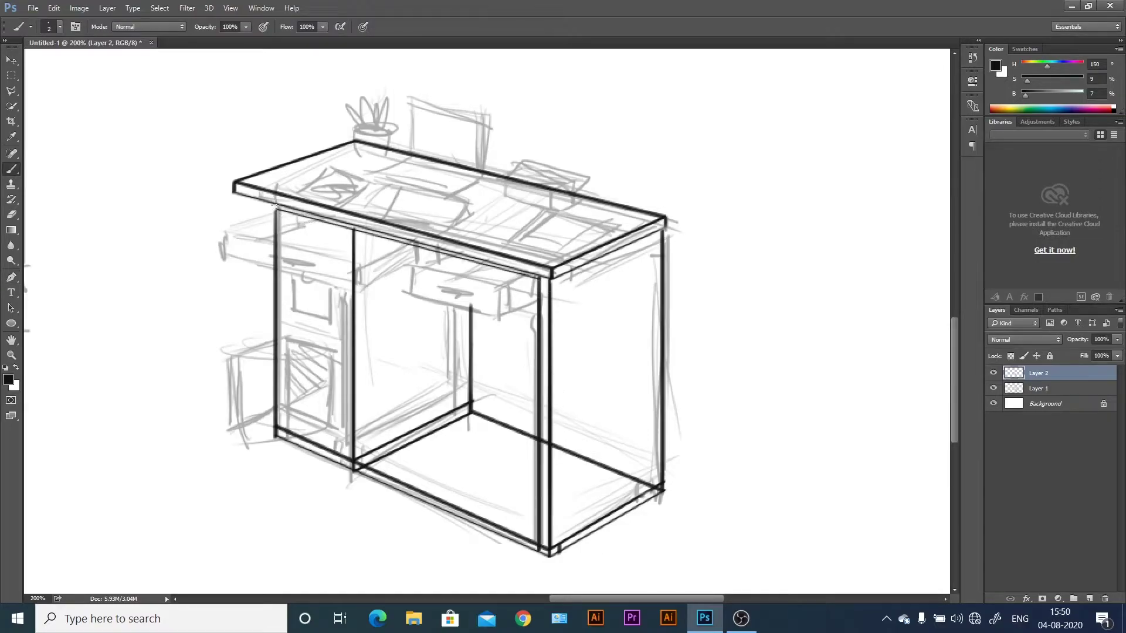
Ink the right drawer's corner edge and its bottom edge as dark stroked lines.
key(p)
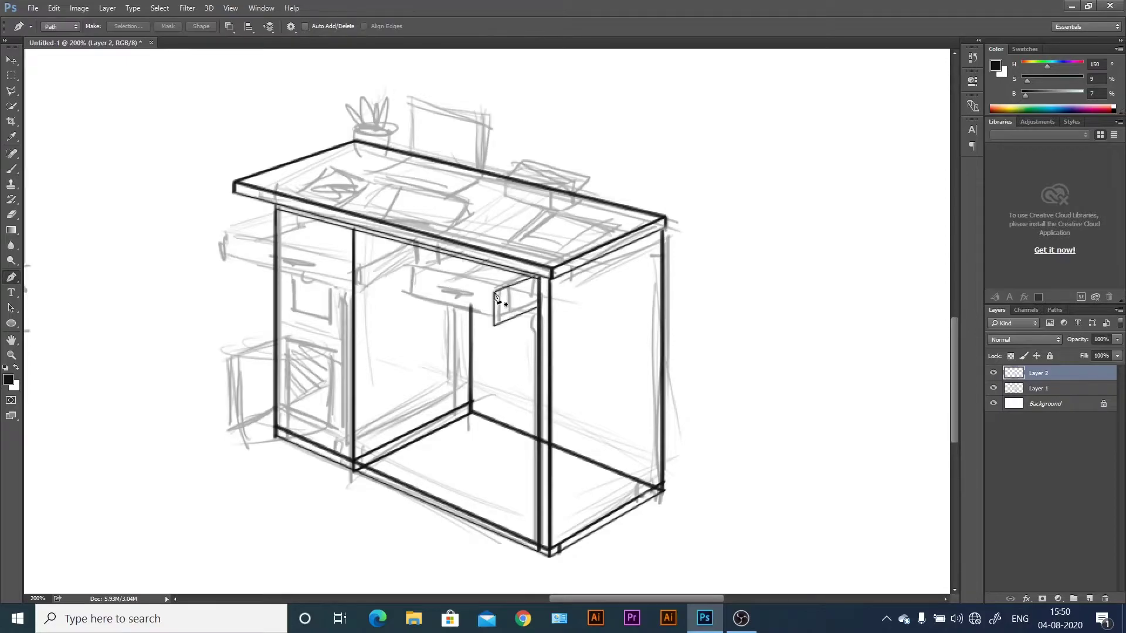
click(410, 271)
click(407, 304)
key(b)
key(Return)
key(p)
click(494, 324)
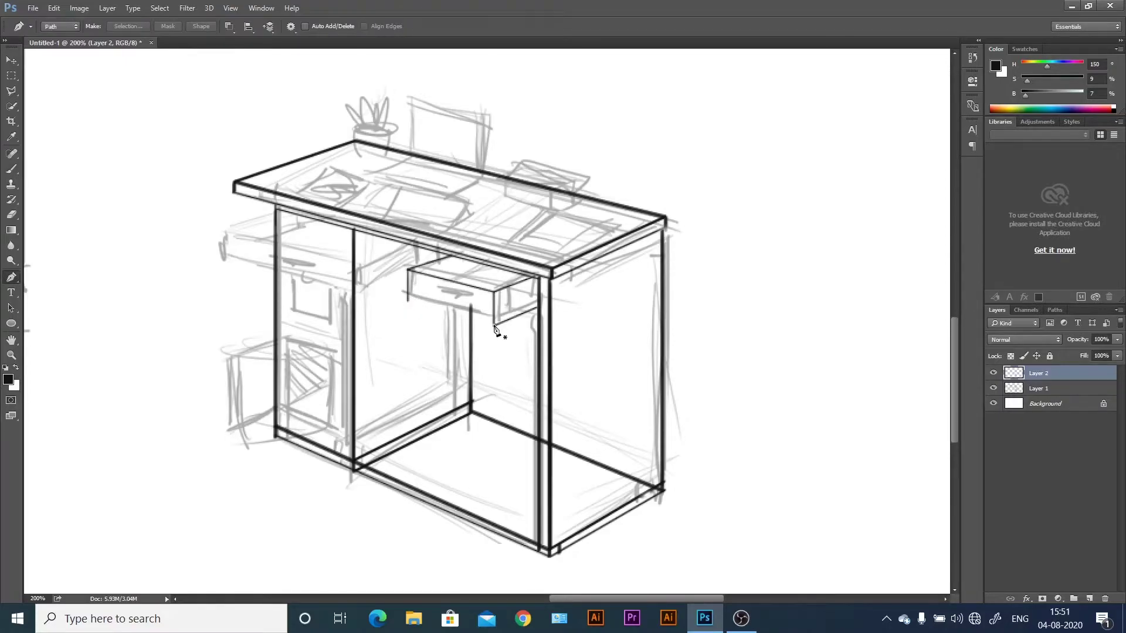
click(407, 304)
key(b)
key(Return)
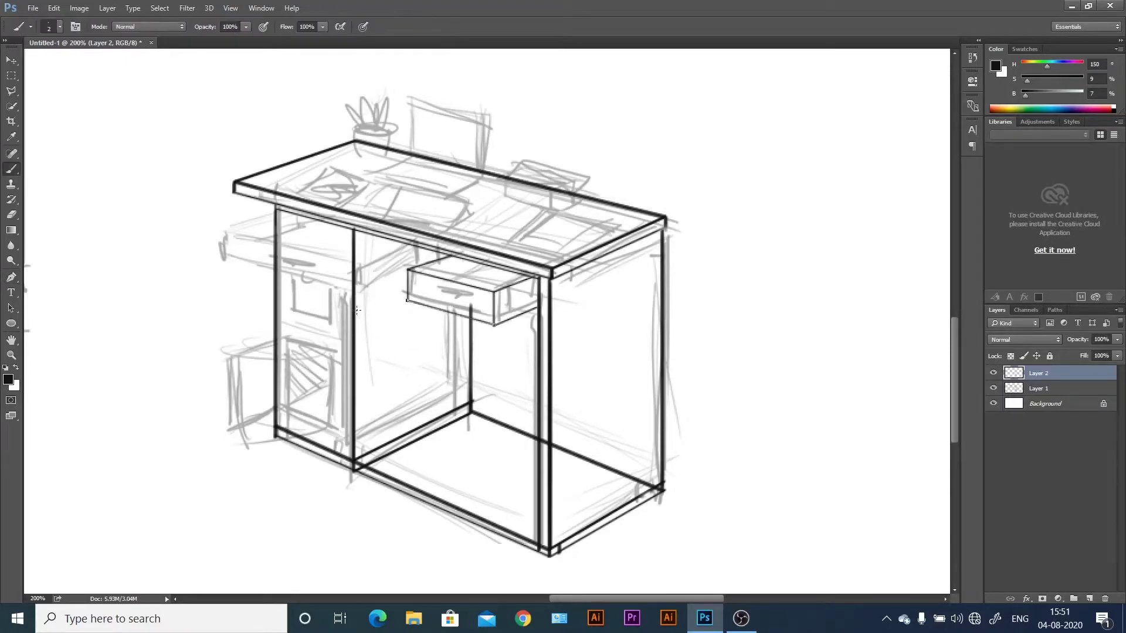
Ink the line under the desk top's front and the left shelf outline.
key(p)
click(538, 320)
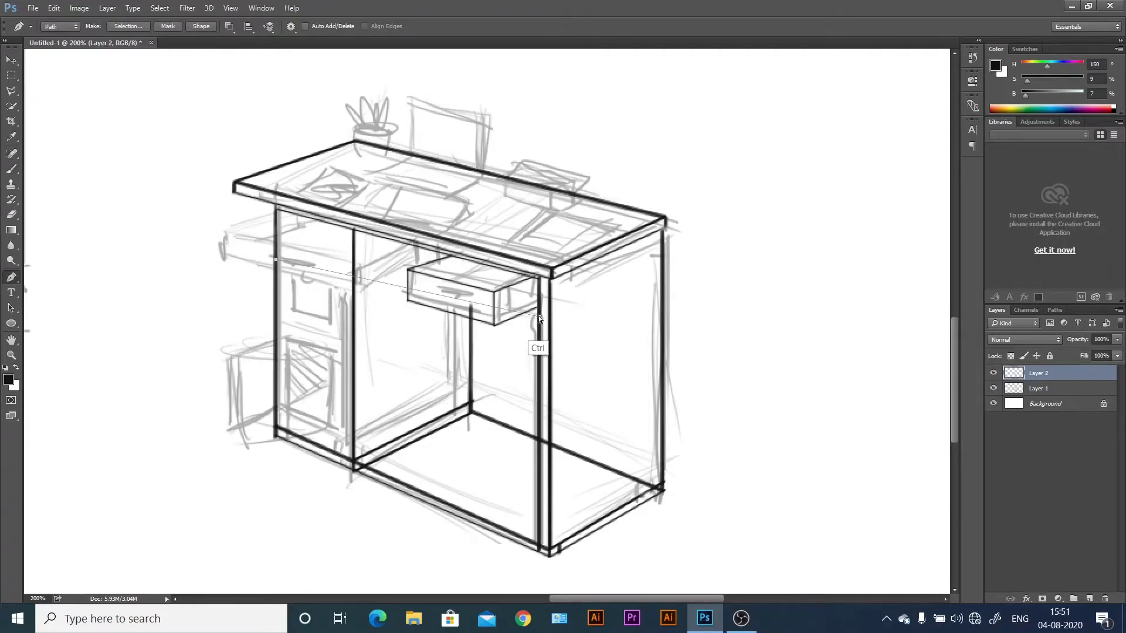
click(276, 254)
key(Return)
key(p)
click(283, 212)
click(283, 242)
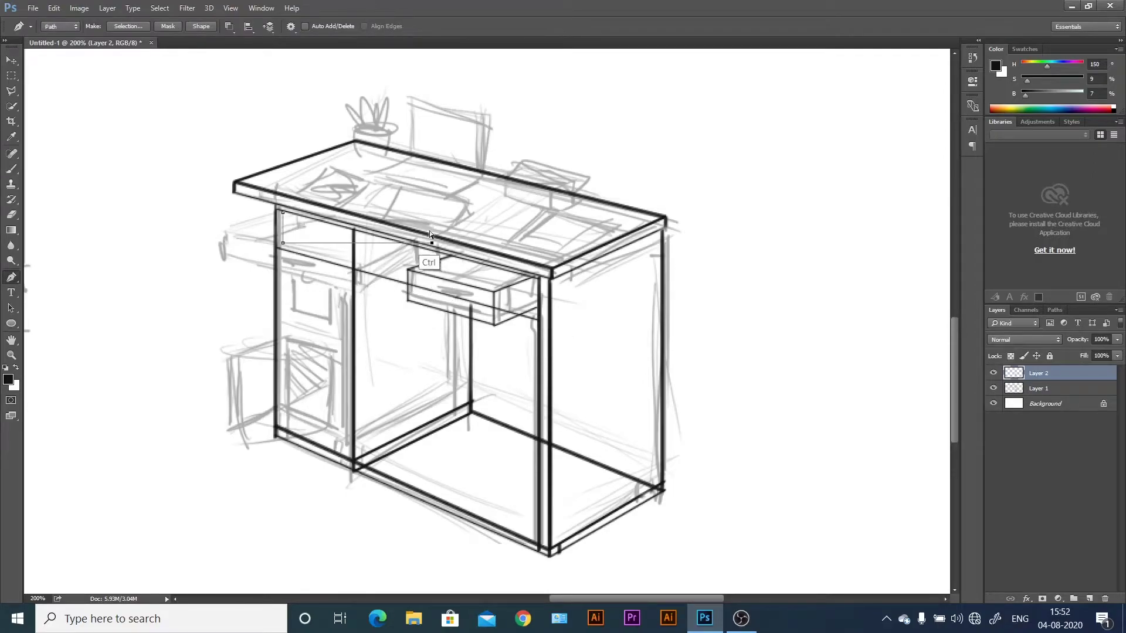
click(429, 285)
key(b)
key(Return)
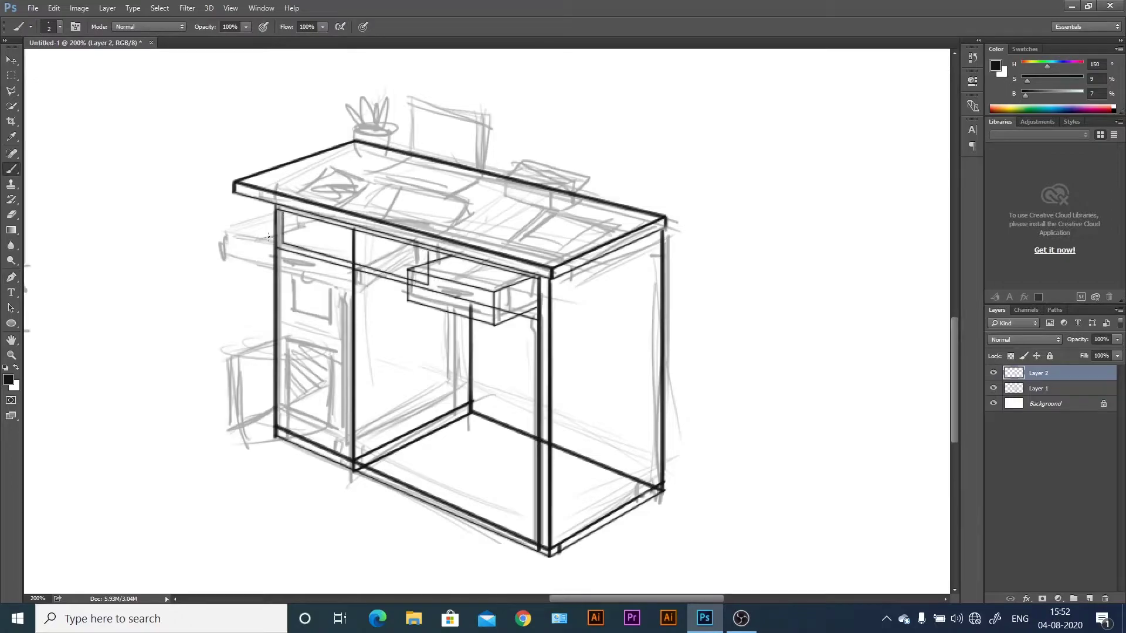
Ink the left drawer's top edge from its left end to the shelf corner.
key(p)
key(e)
key(b)
key(p)
click(350, 272)
click(210, 236)
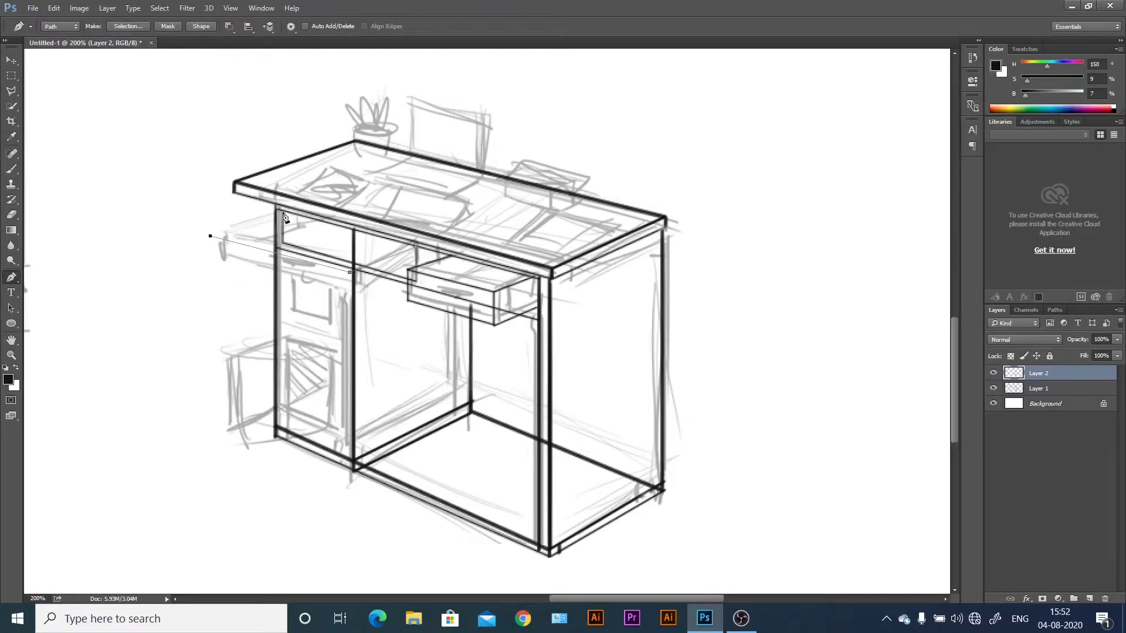
click(283, 214)
key(b)
key(Return)
Draw the left drawer's outer and inner vertical edges and ink its bottom edge.
drag(208, 237, 209, 260)
drag(347, 276, 347, 300)
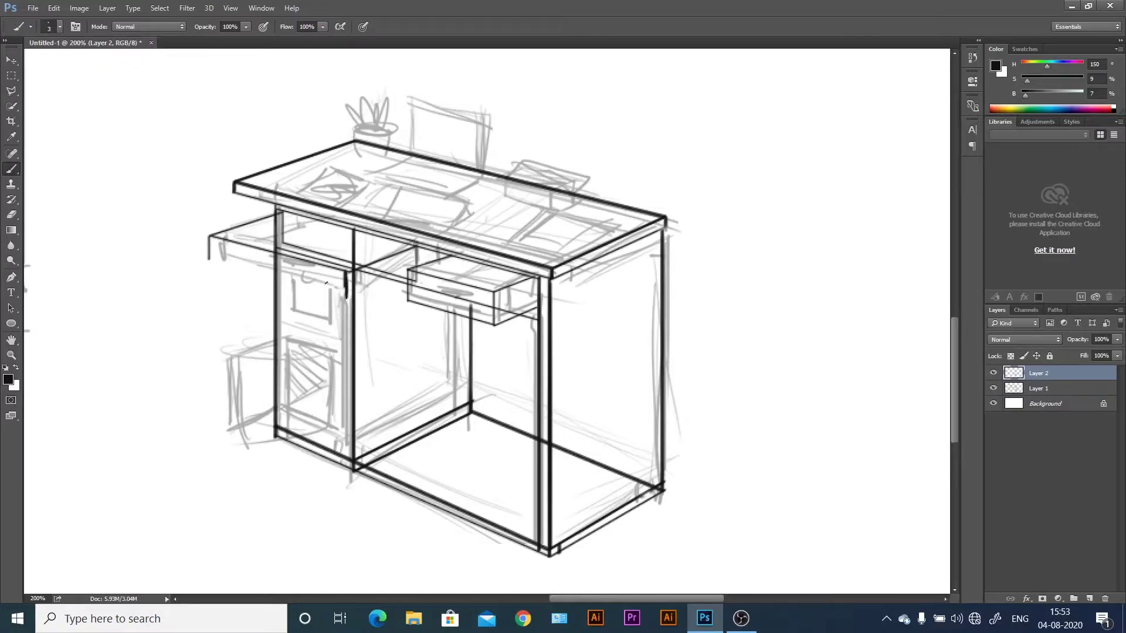
key(e)
key(p)
click(207, 262)
click(348, 300)
click(416, 277)
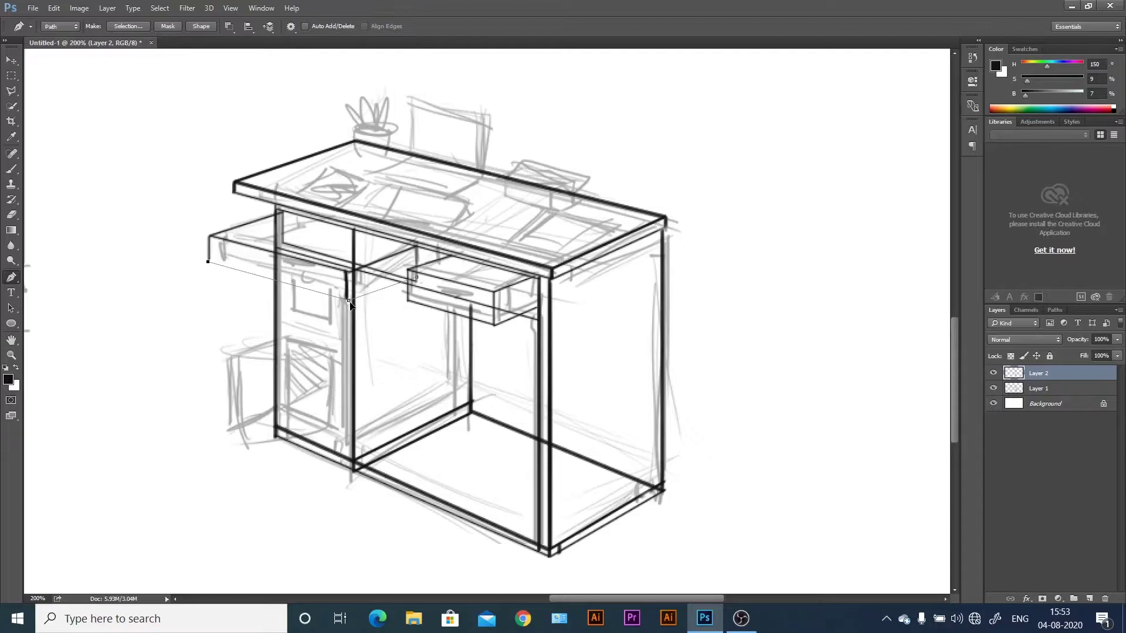
key(b)
key(Return)
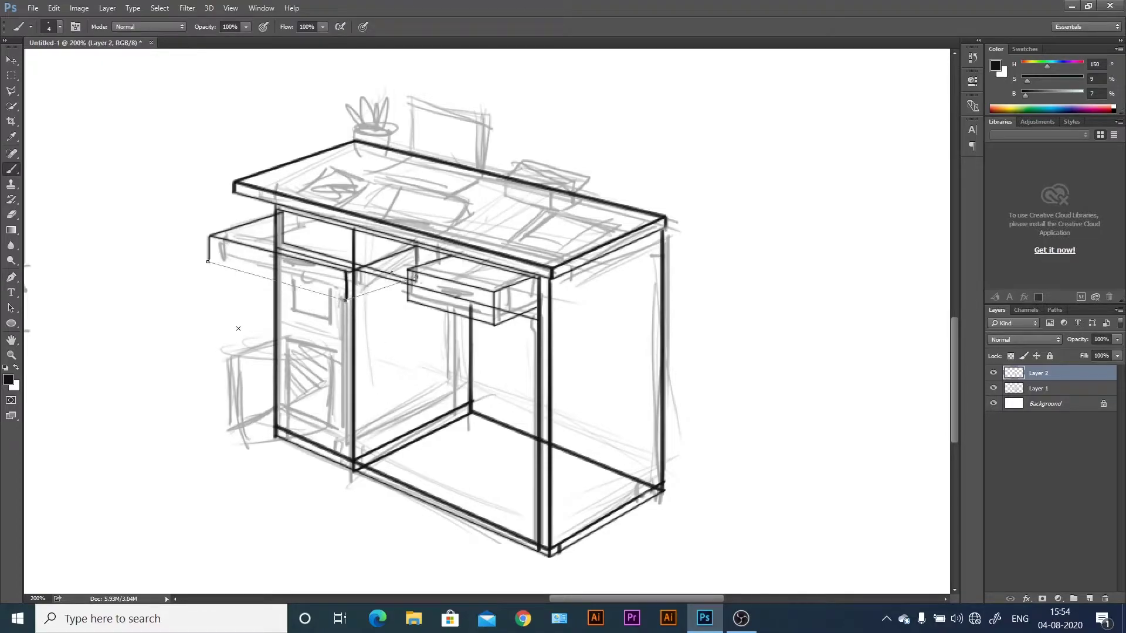
key(e)
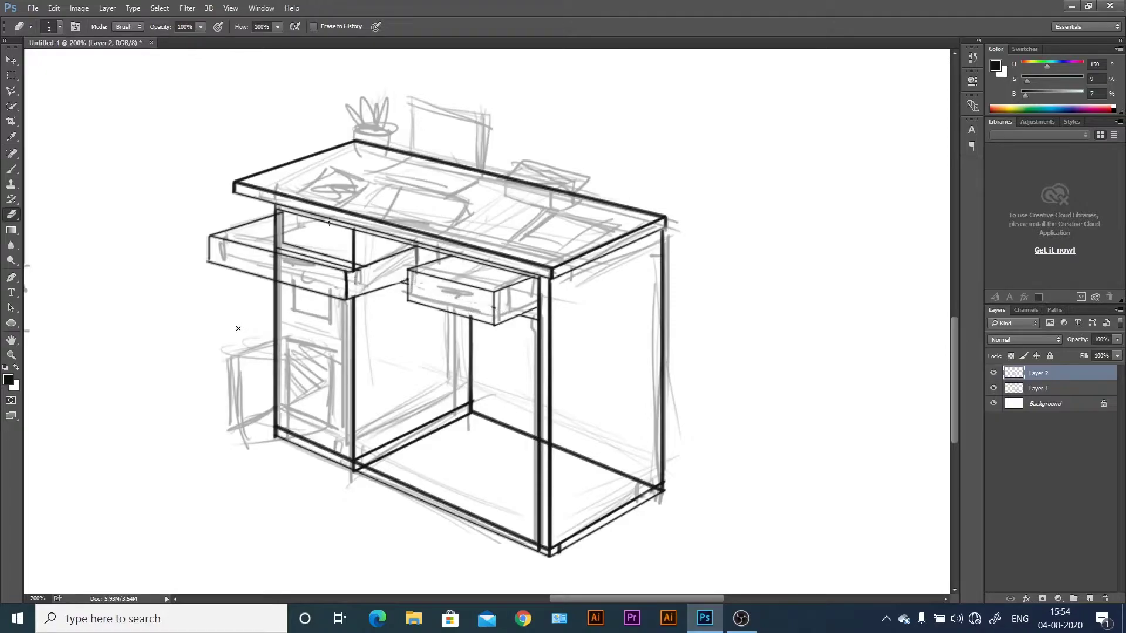
Re-ink the drawer's top edge and erase the overlapping sketch strokes.
key(p)
click(224, 236)
click(352, 269)
click(412, 243)
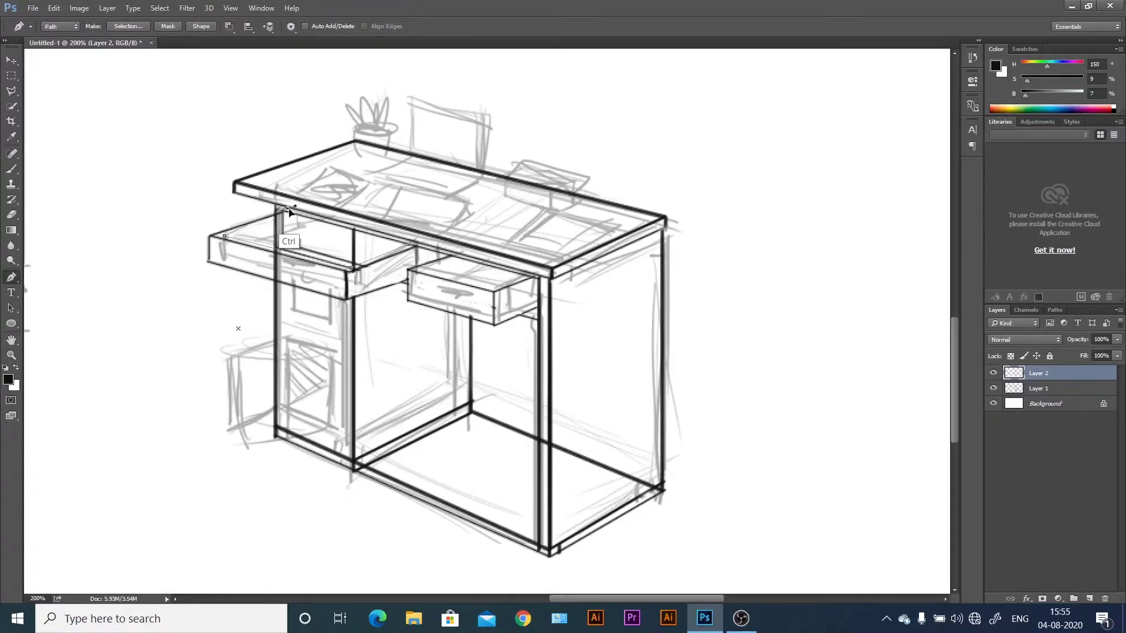
key(b)
key(Return)
key(e)
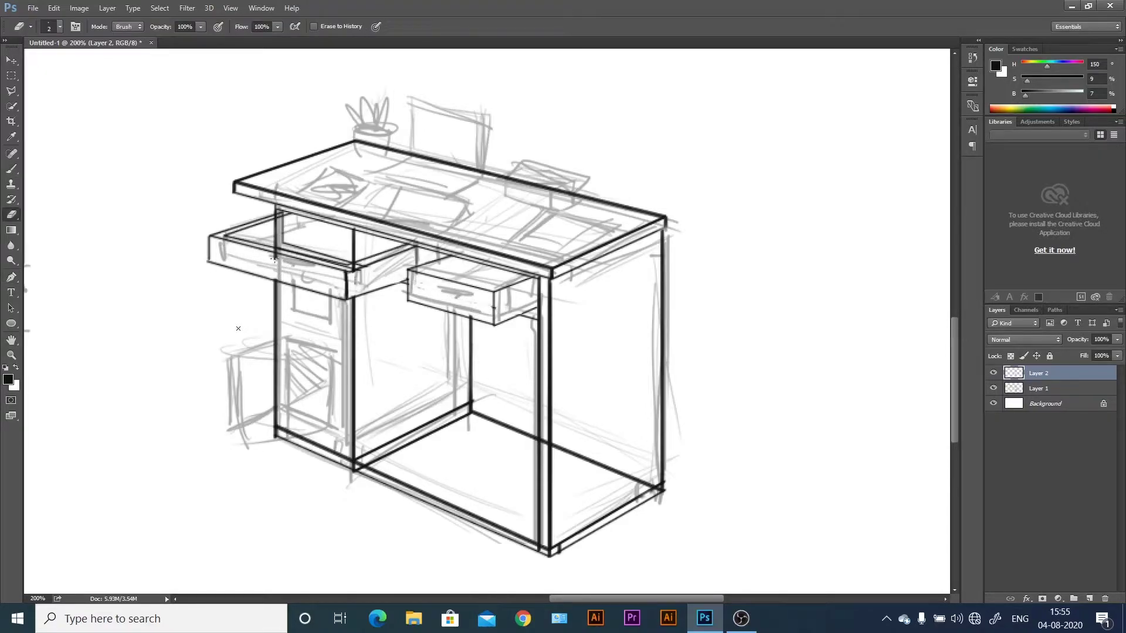
Stroke the remaining drawer paths, including the right drawer's inner edge, and erase overlaps.
key(p)
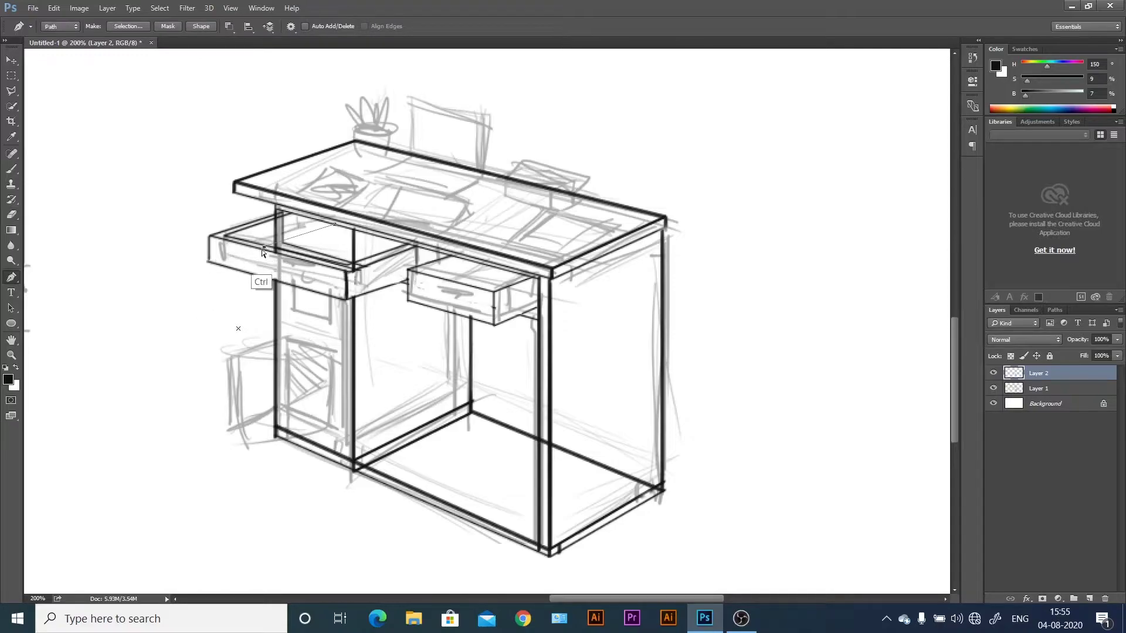
key(b)
key(Return)
key(e)
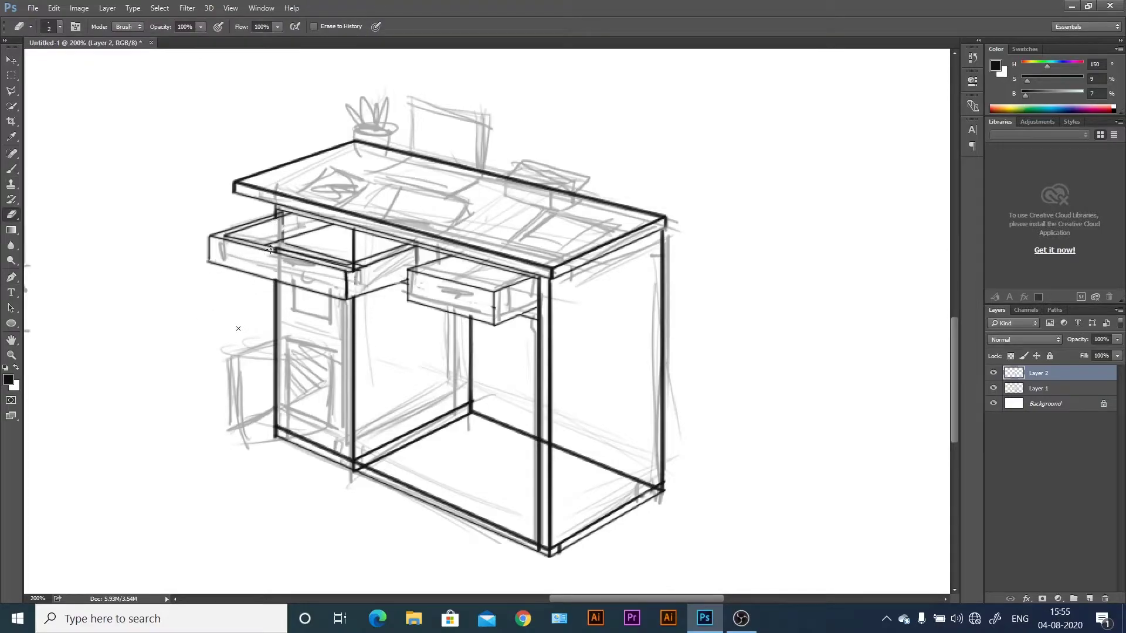
key(p)
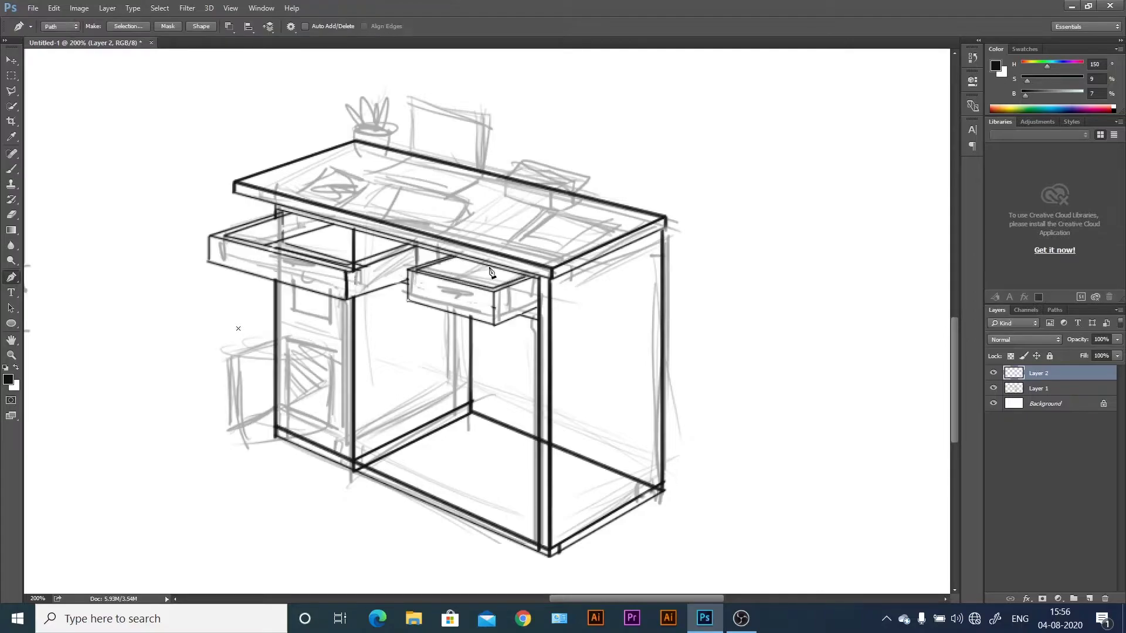
key(b)
key(Return)
key(e)
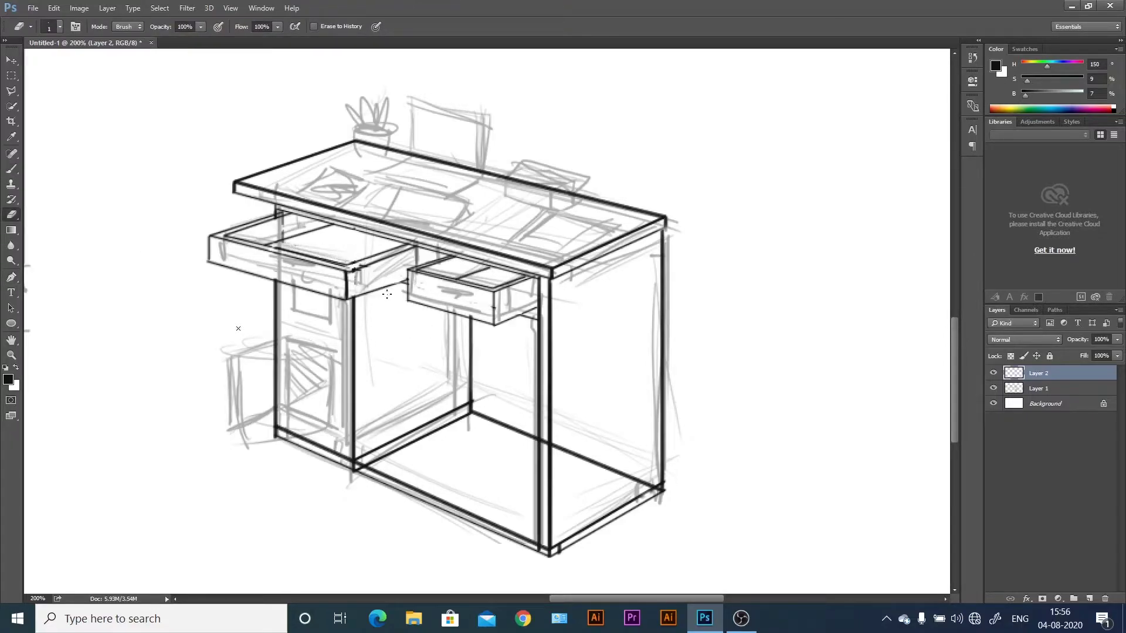
Brush straight lines for the left leg's outer and inner edges and two pedestal drawer lines.
key(b)
click(285, 285)
shift+click(285, 422)
click(343, 300)
shift+click(343, 445)
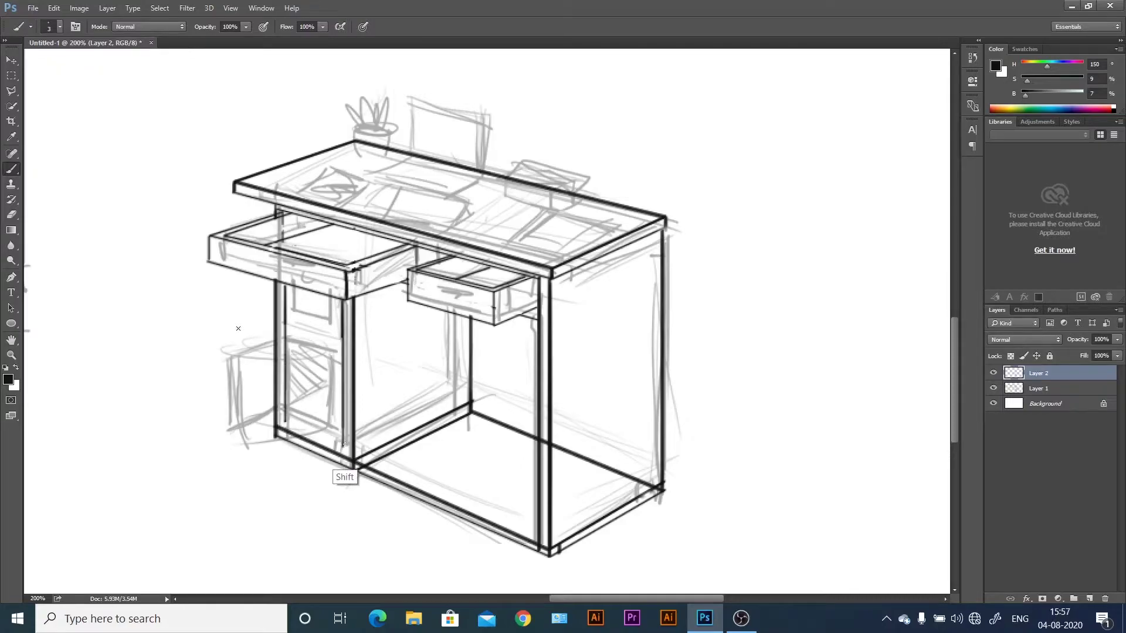
click(285, 321)
shift+click(342, 321)
click(284, 337)
shift+click(341, 337)
Ink the open cabinet door's vertical edge as a dark line.
key(p)
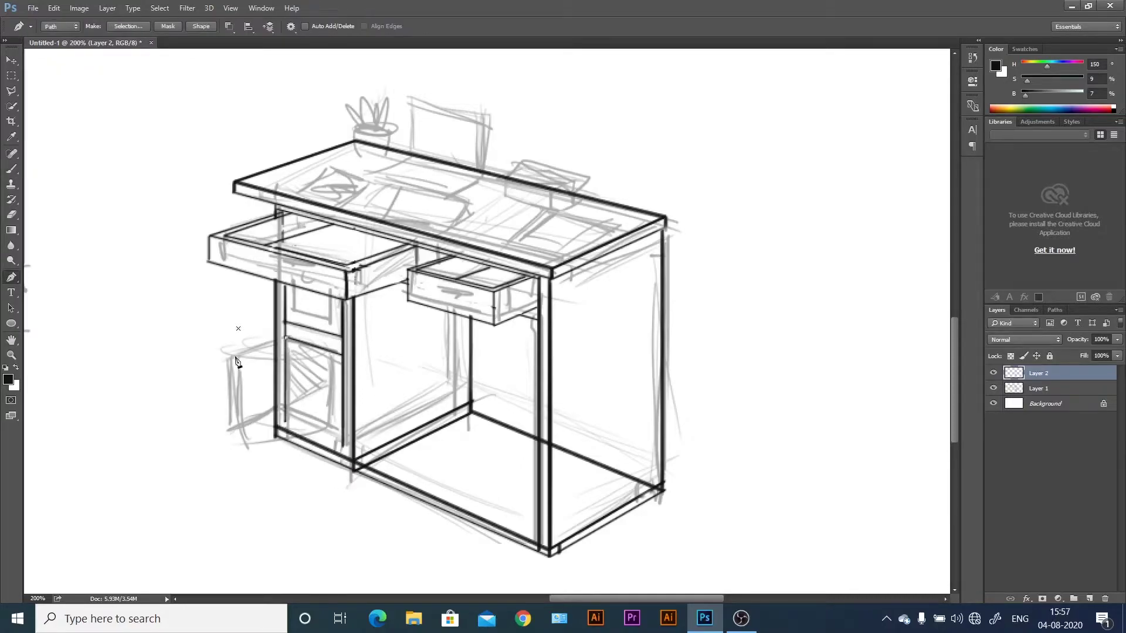
key(b)
click(230, 359)
shift+click(230, 437)
key(p)
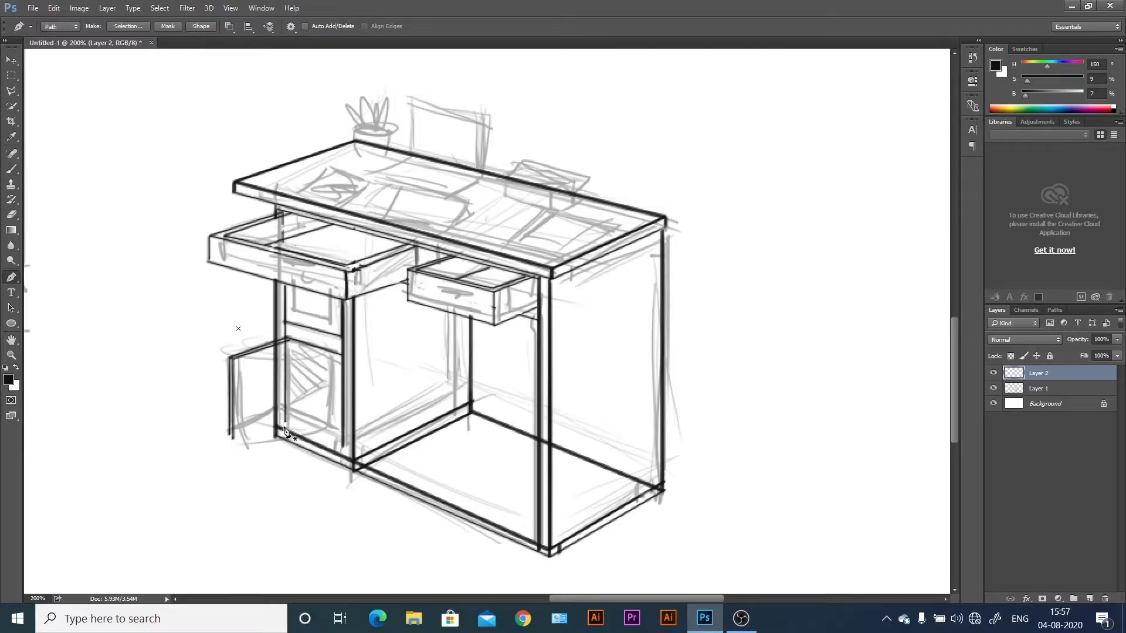
key(b)
key(Return)
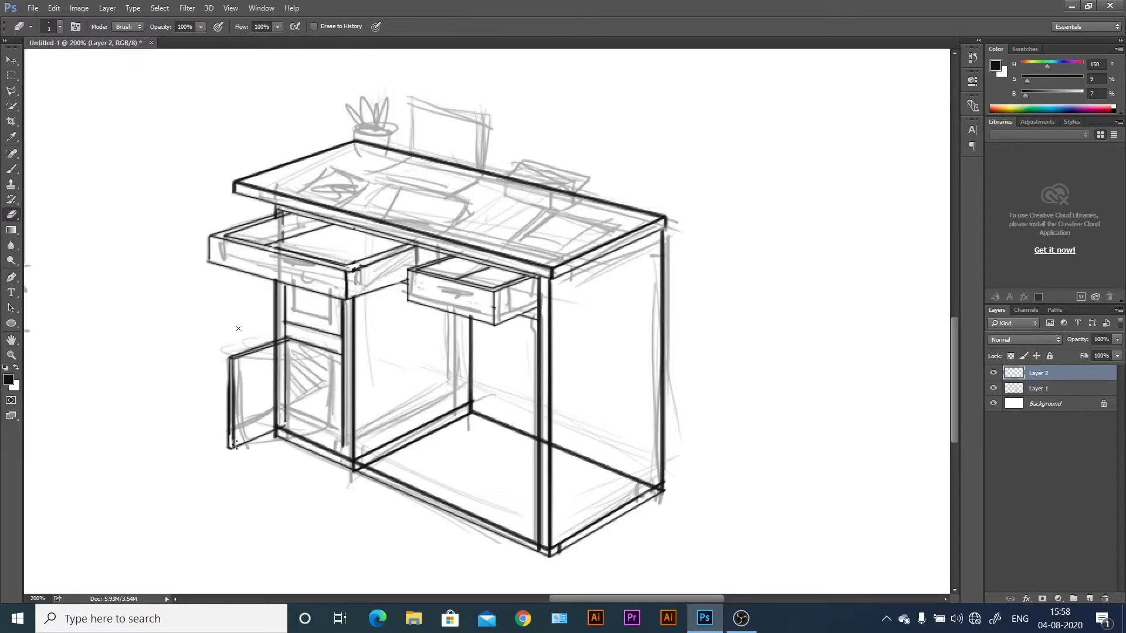
Stroke the left leg darker and ink the door's bottom edge.
key(p)
key(b)
key(Return)
key(p)
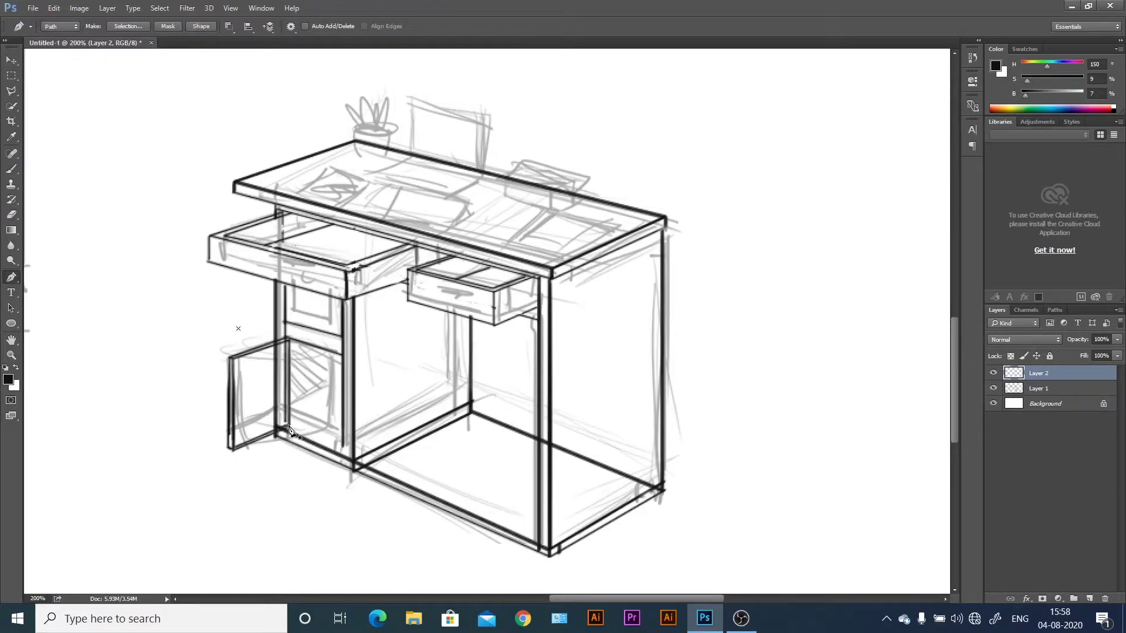
click(287, 426)
click(342, 452)
key(b)
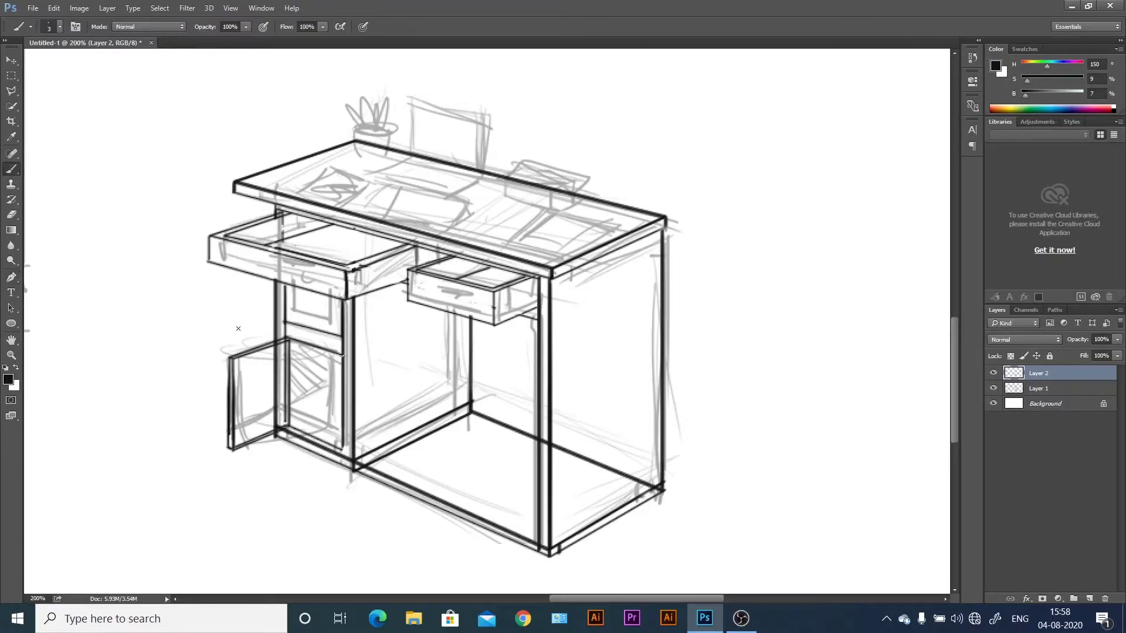
key(Return)
Ink a line across the open compartment to the pedestal's inner edge.
key(p)
click(290, 424)
click(345, 398)
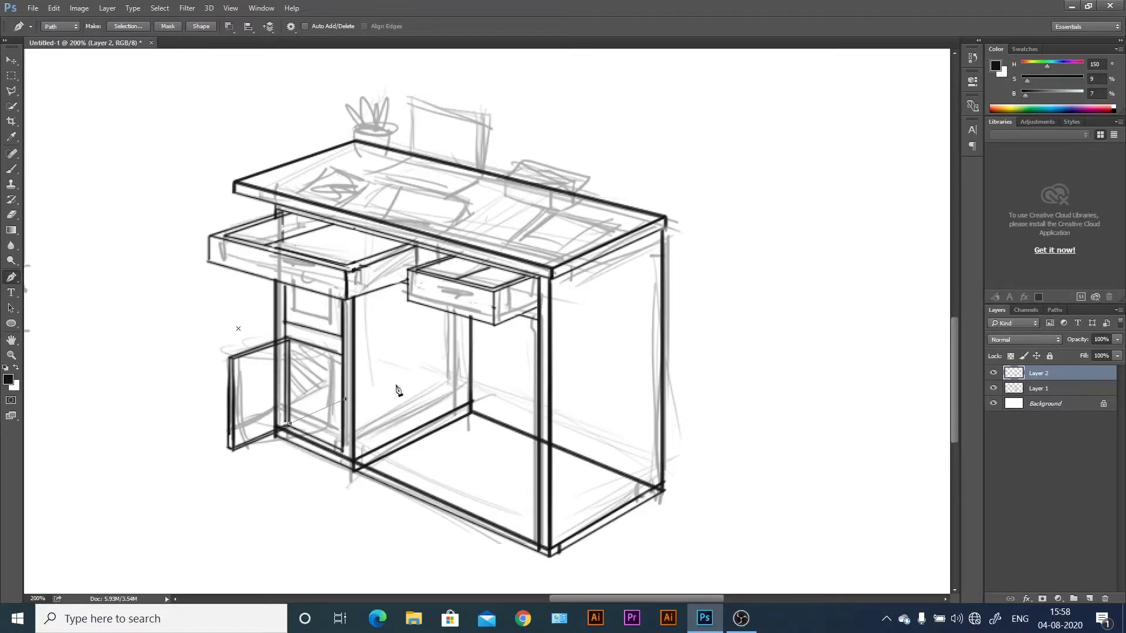
drag(346, 404, 343, 402)
key(b)
key(Return)
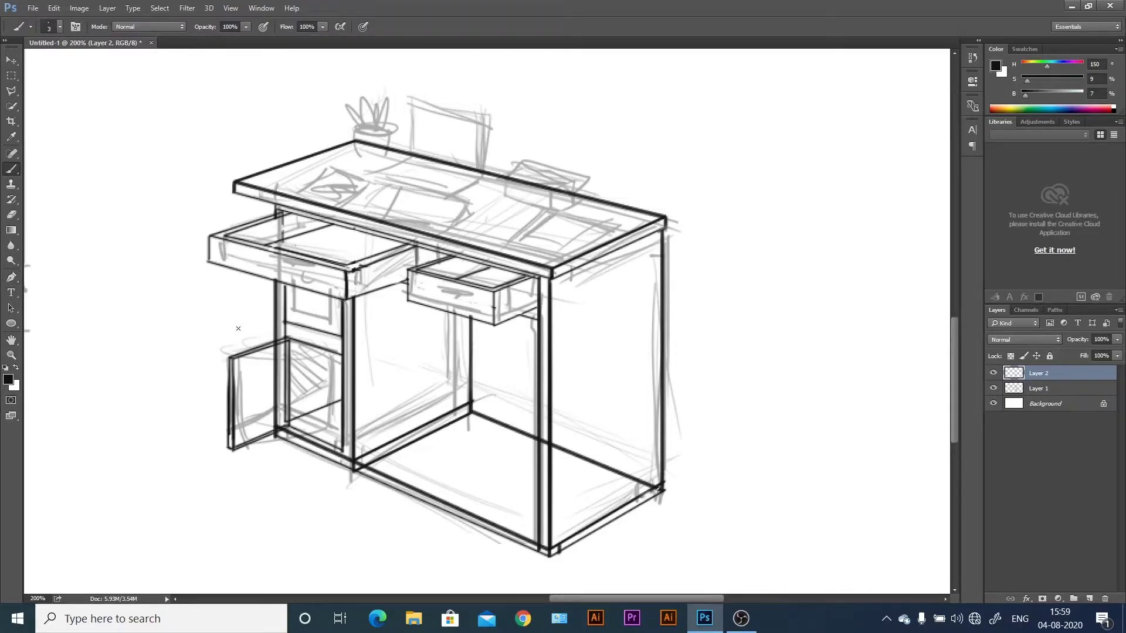
Stretch the selected desk-top corner wider with a transform.
key(p)
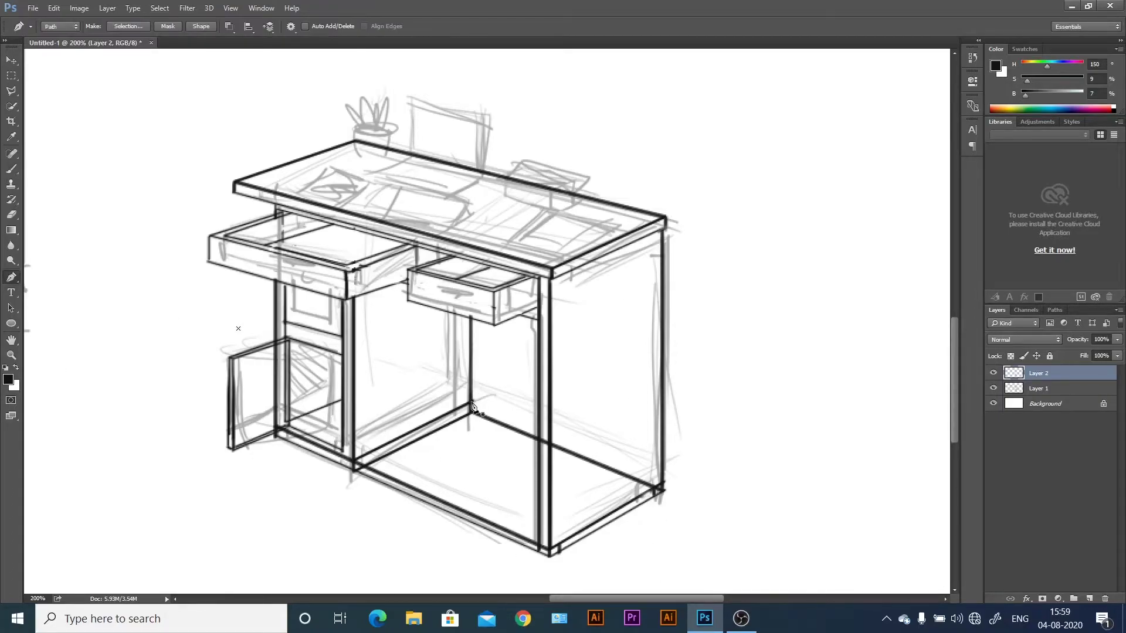
key(b)
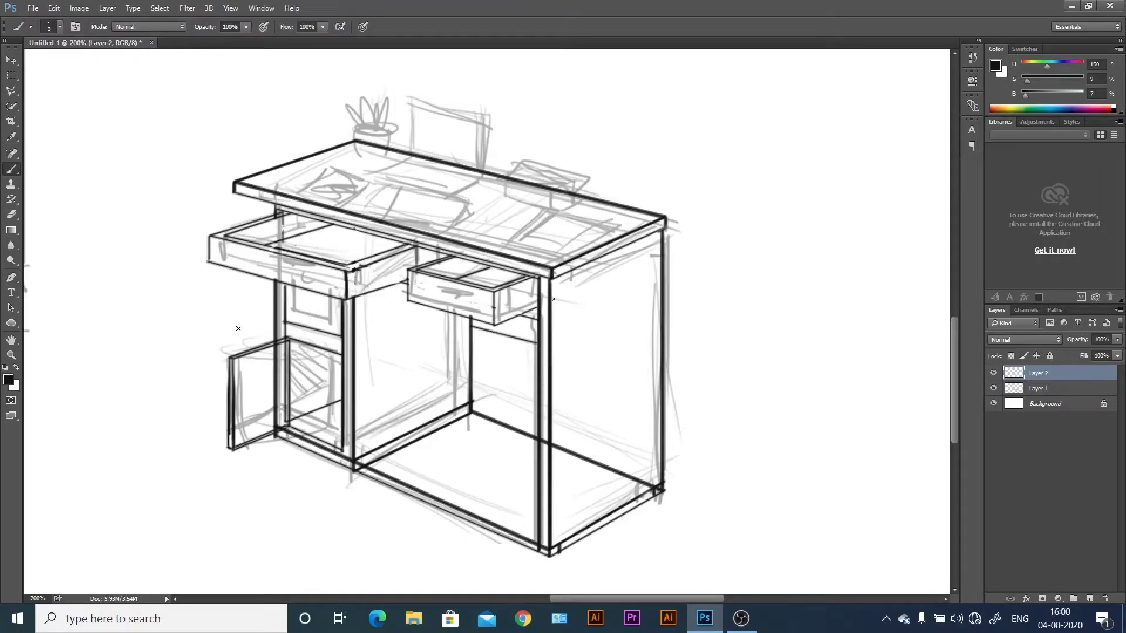
key(l)
mouse_move(570, 276)
mouse_down()
mouse_move(697, 218)
mouse_move(722, 256)
mouse_up()
key(ctrl+t)
Commit the transform and ink a parallelogram outline for the right-side overhang.
key(Return)
key(ctrl+d)
key(p)
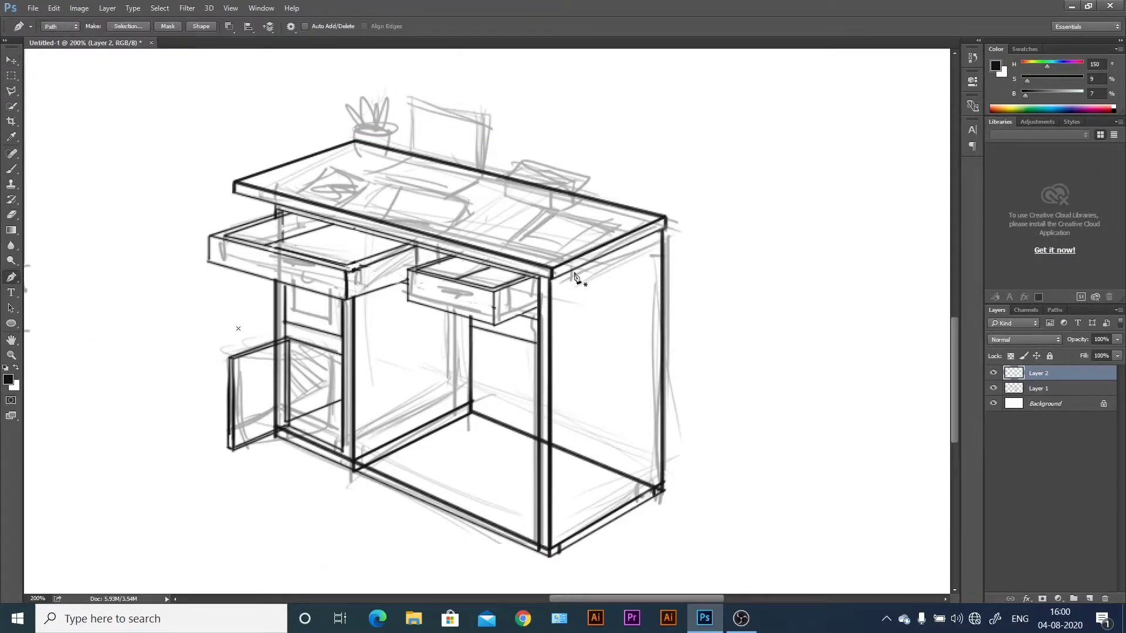
click(708, 225)
click(599, 278)
click(553, 271)
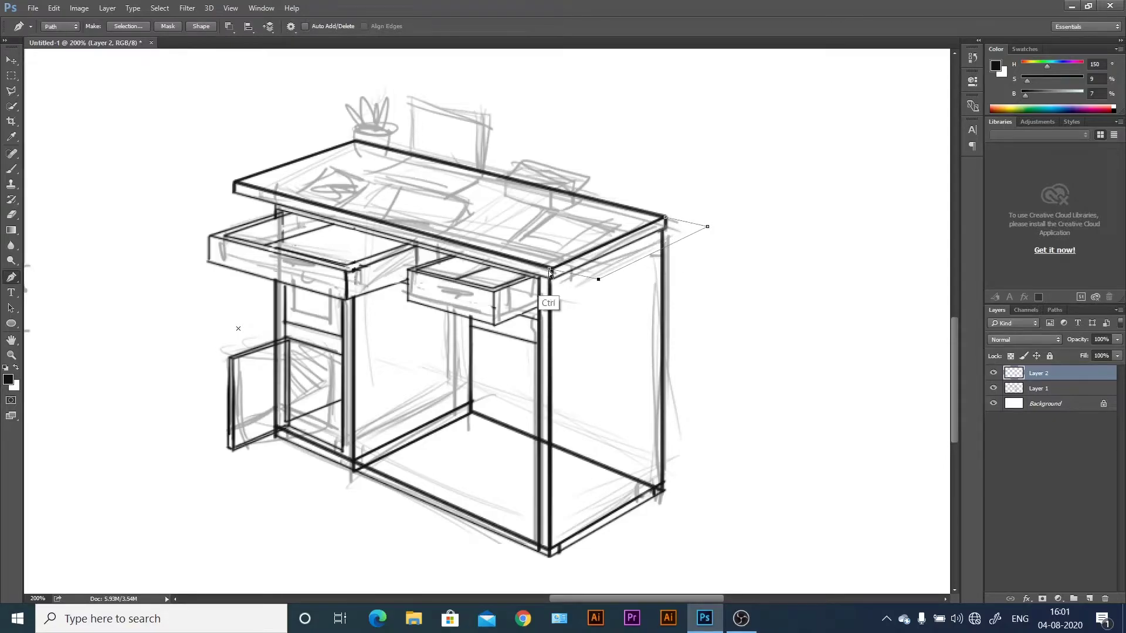
key(b)
key(Return)
Add the overhang's lower outline and join both outlines at the front and right corners.
key(a)
drag(698, 232, 698, 245)
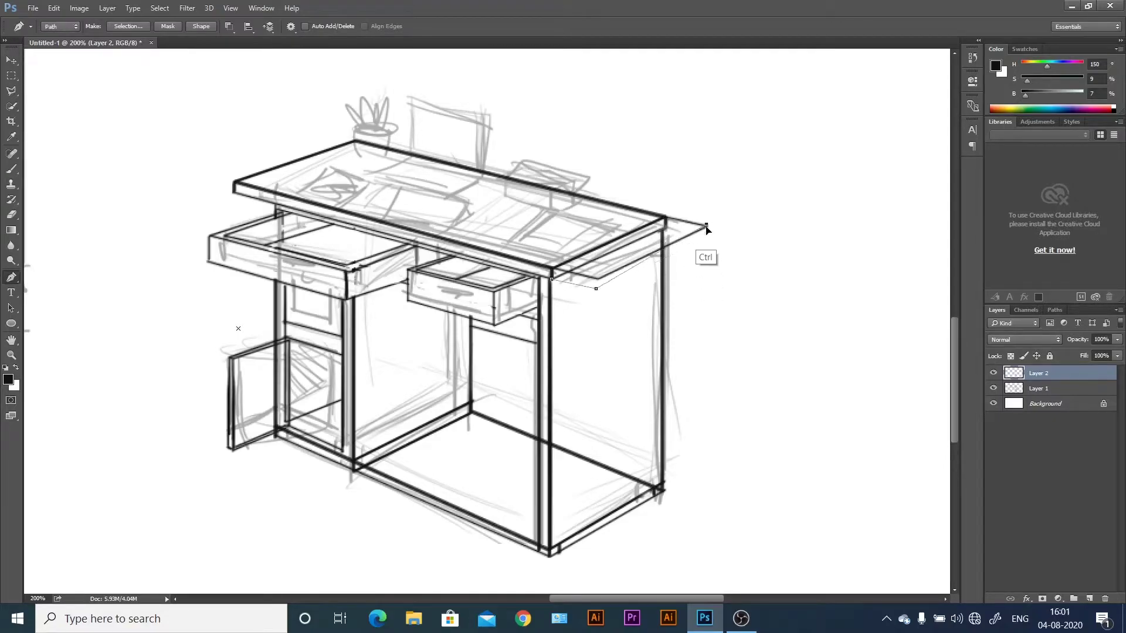
key(b)
key(Return)
click(599, 278)
shift+click(599, 291)
click(707, 226)
shift+click(708, 238)
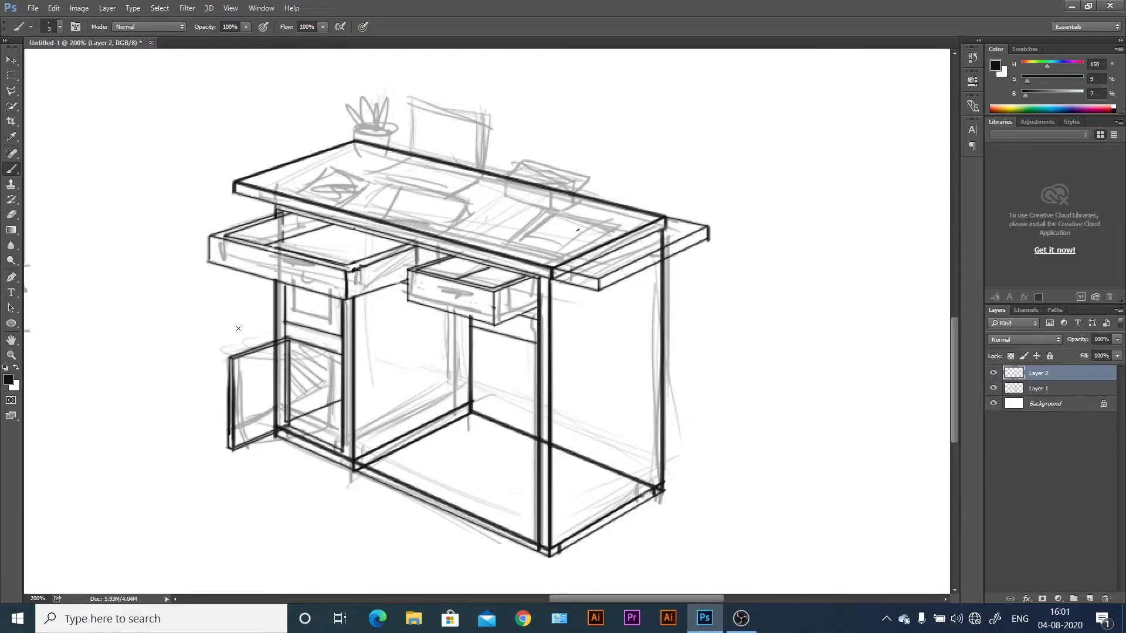
Erase stray lines near the right desktop corner and ink the adjusted tray outline.
key(e)
drag(555, 264, 664, 222)
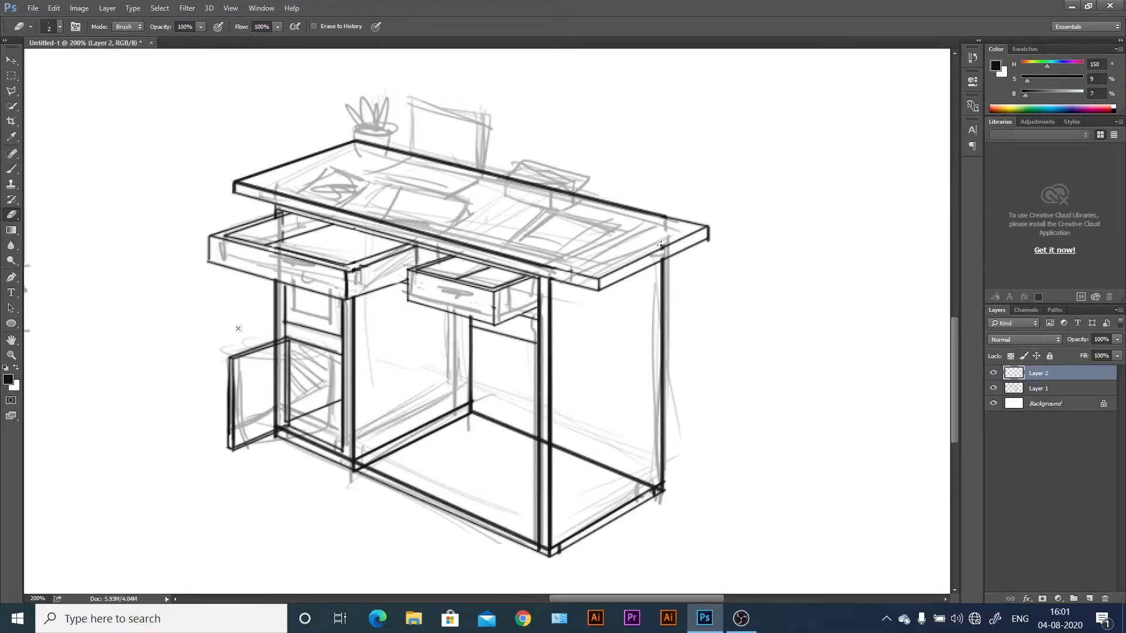
key(b)
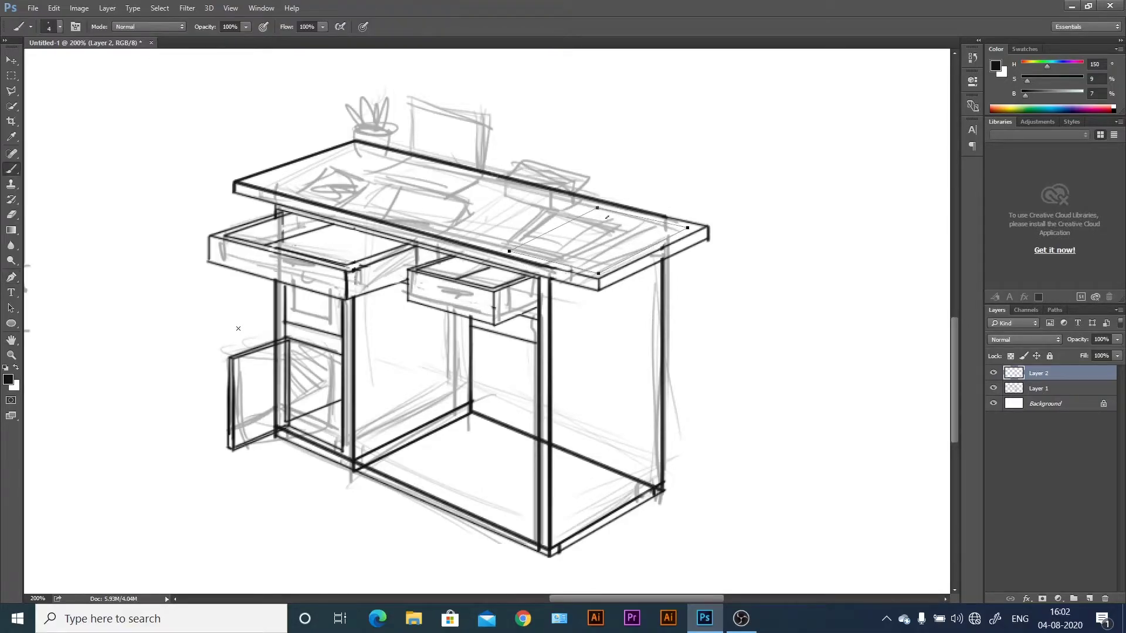
key(p)
drag(597, 207, 607, 210)
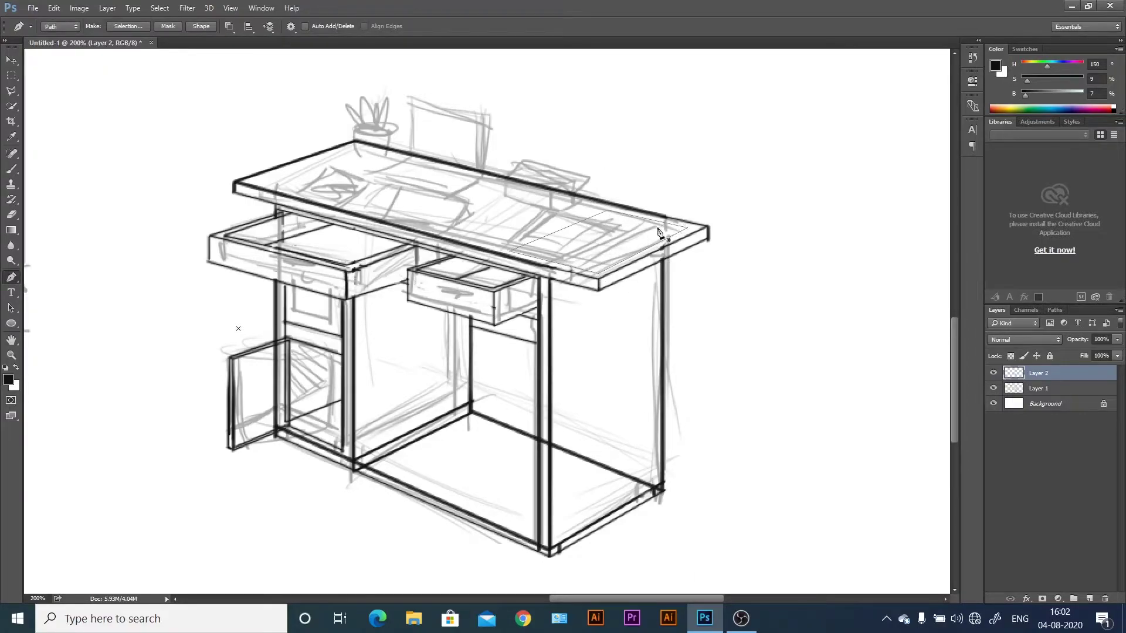
drag(687, 227, 692, 227)
key(b)
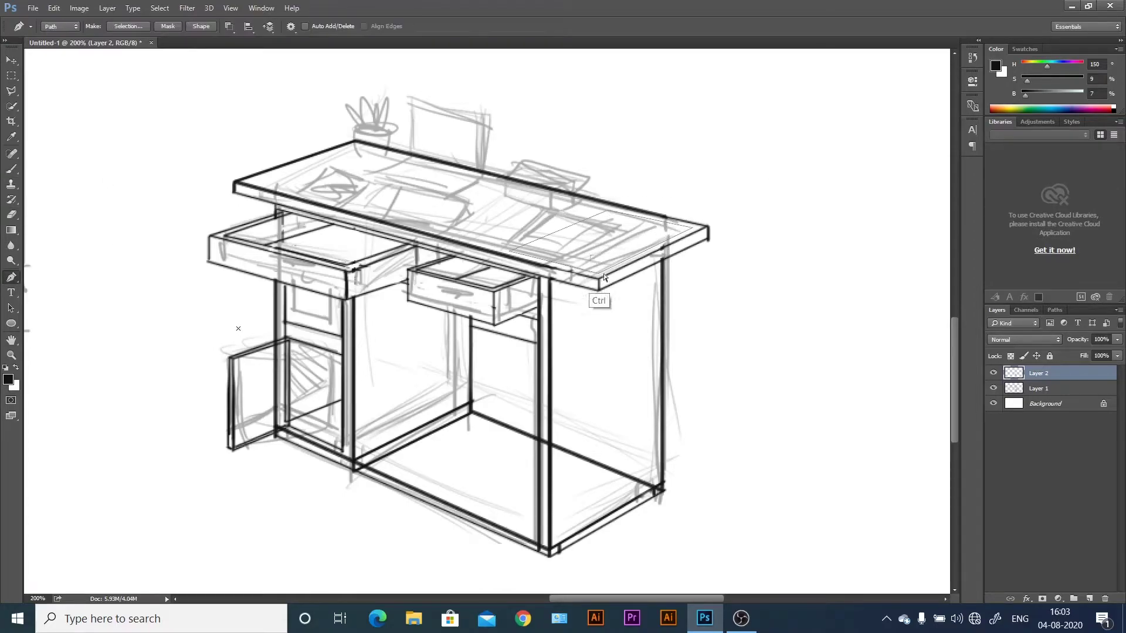
key(Return)
Undo the too-heavy tray stroke and re-stroke the tray outline.
key(ctrl+z)
key(p)
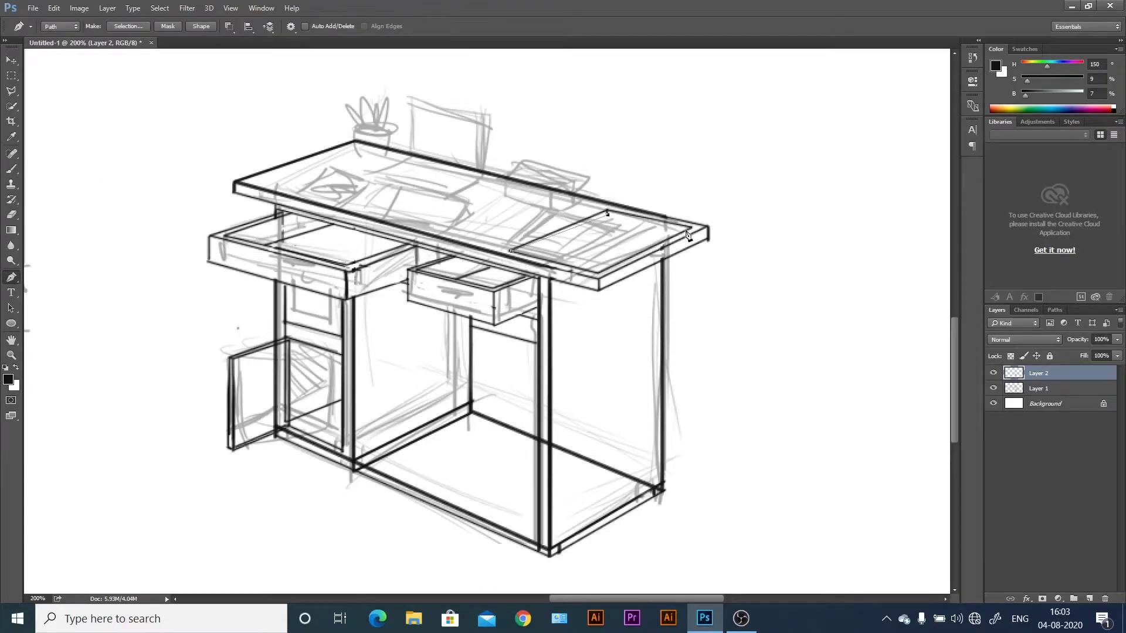
key(b)
key(Return)
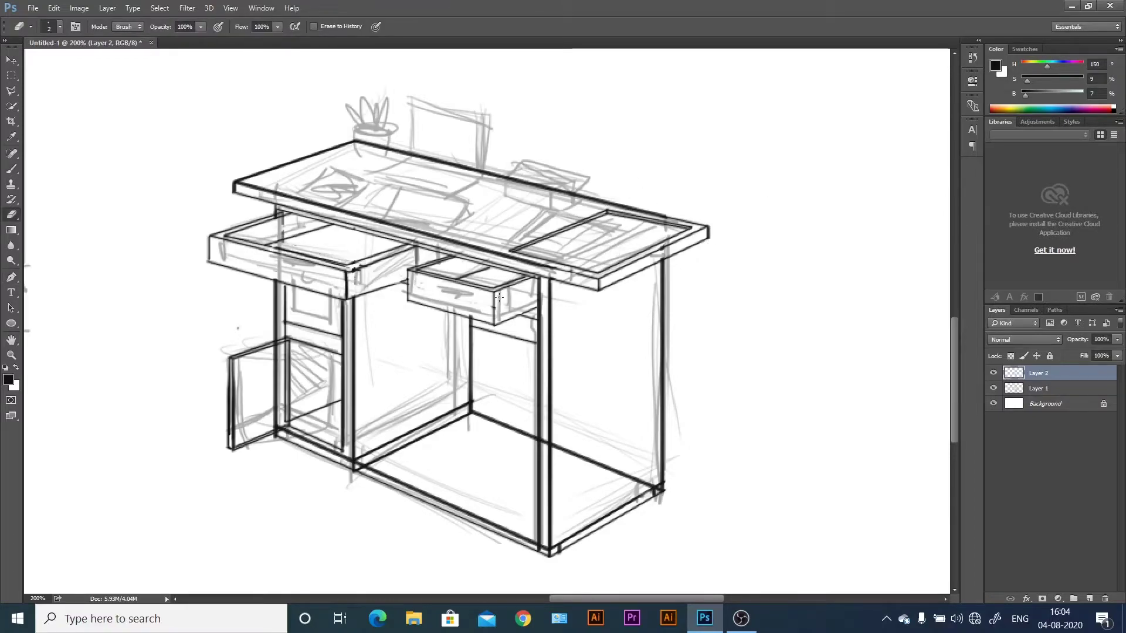
Ink the outline of the small box on the desk with a stroked path.
key(p)
click(601, 177)
click(555, 169)
click(529, 185)
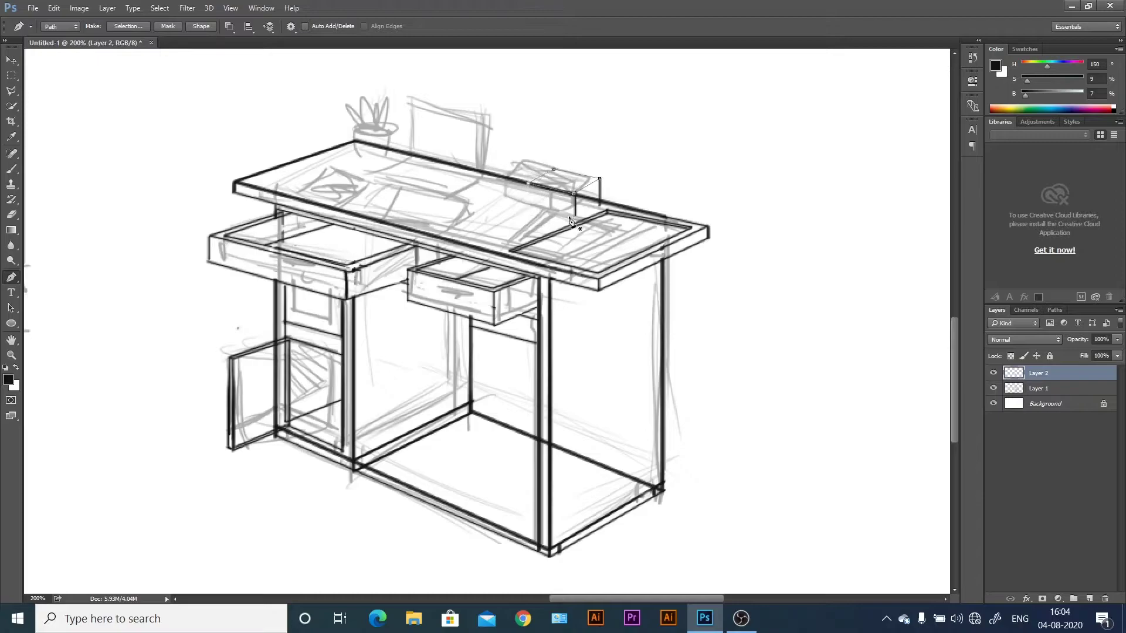
key(b)
key(Return)
Ink the dividers on the box's front and top faces.
key(p)
click(551, 209)
click(551, 190)
key(b)
key(Return)
key(p)
key(b)
key(Return)
key(e)
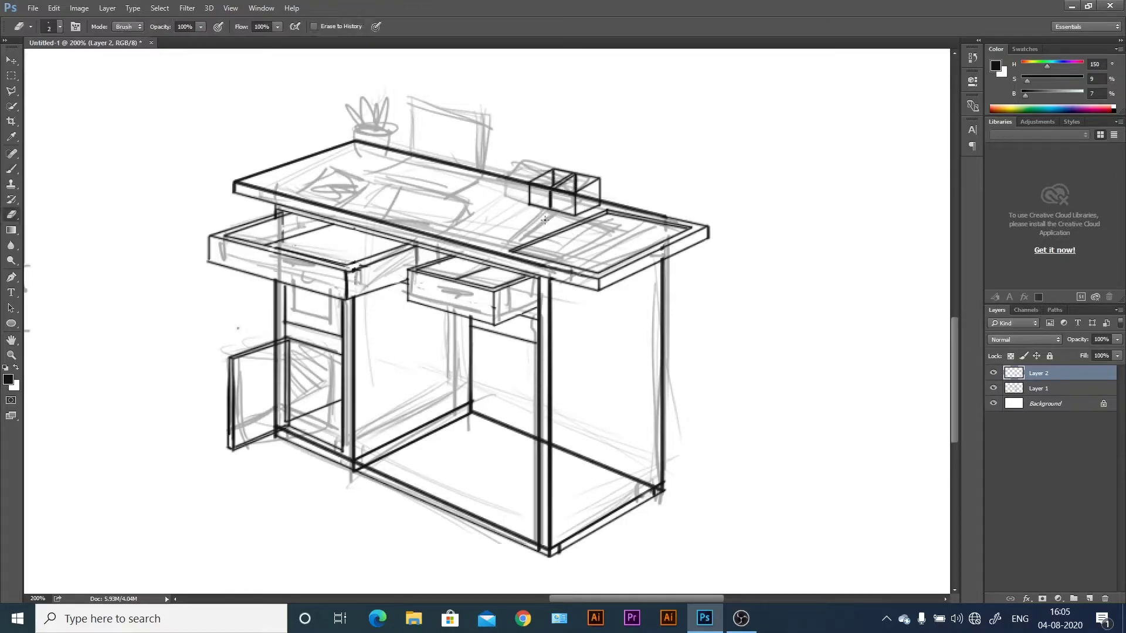
Ink the plant pot's outer rim ellipse, sides and inner opening ellipse.
key(b)
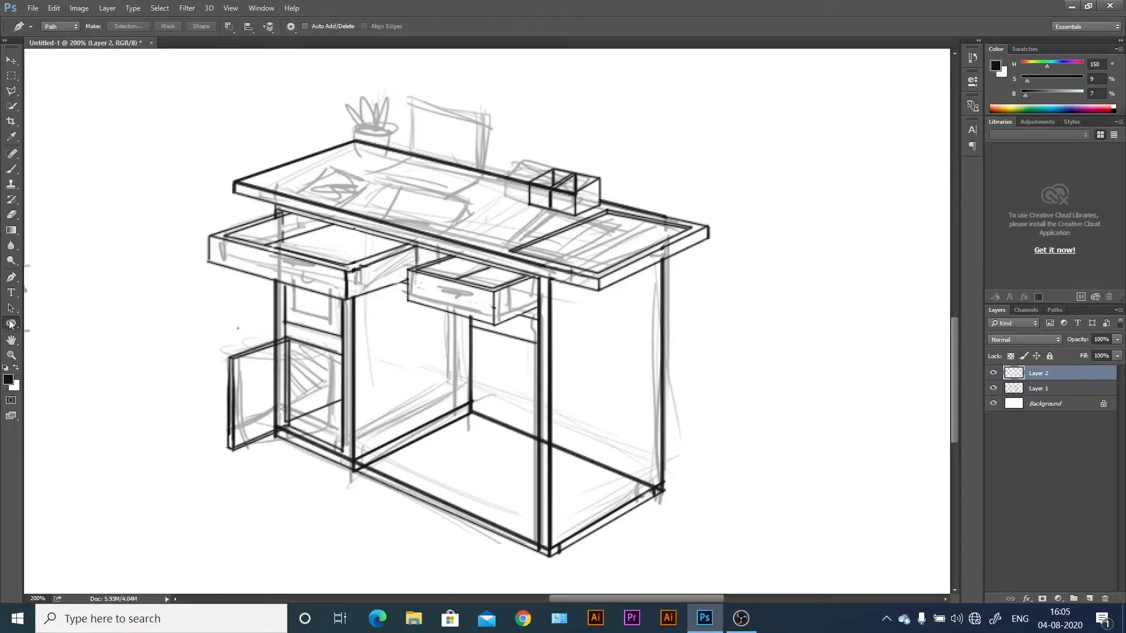
drag(400, 124, 344, 126)
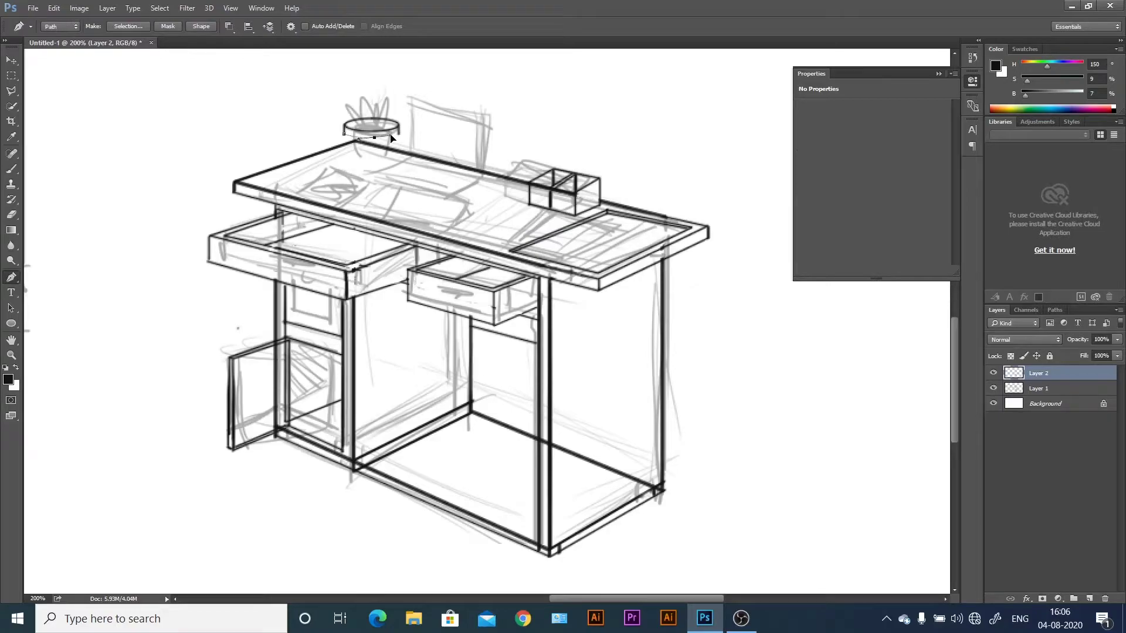
key(e)
key(p)
key(b)
key(Return)
key(e)
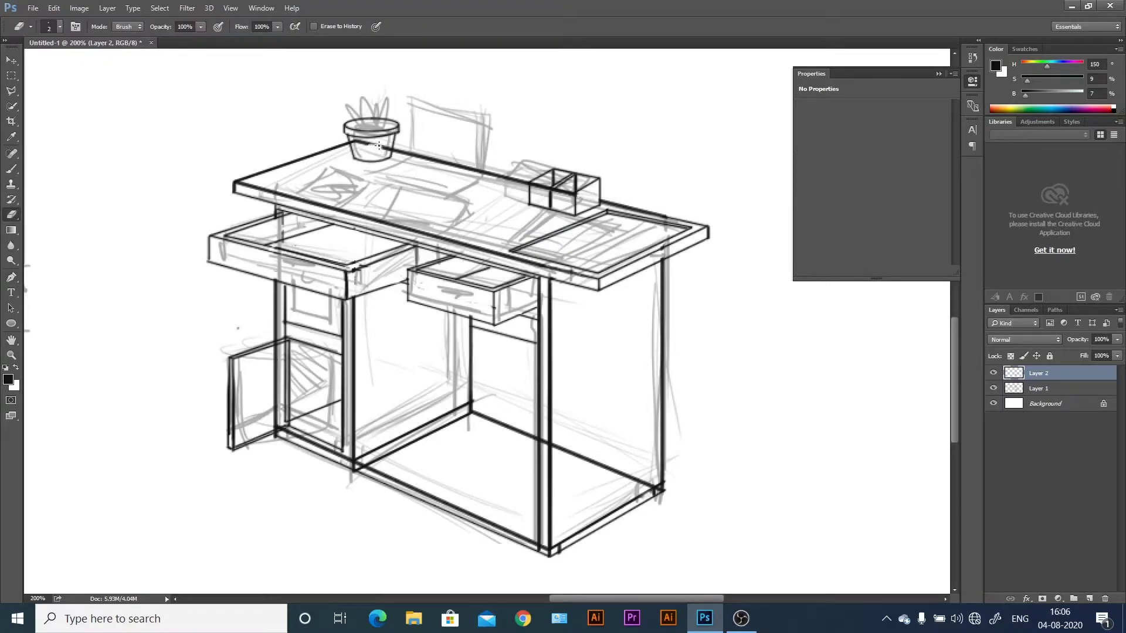
key(b)
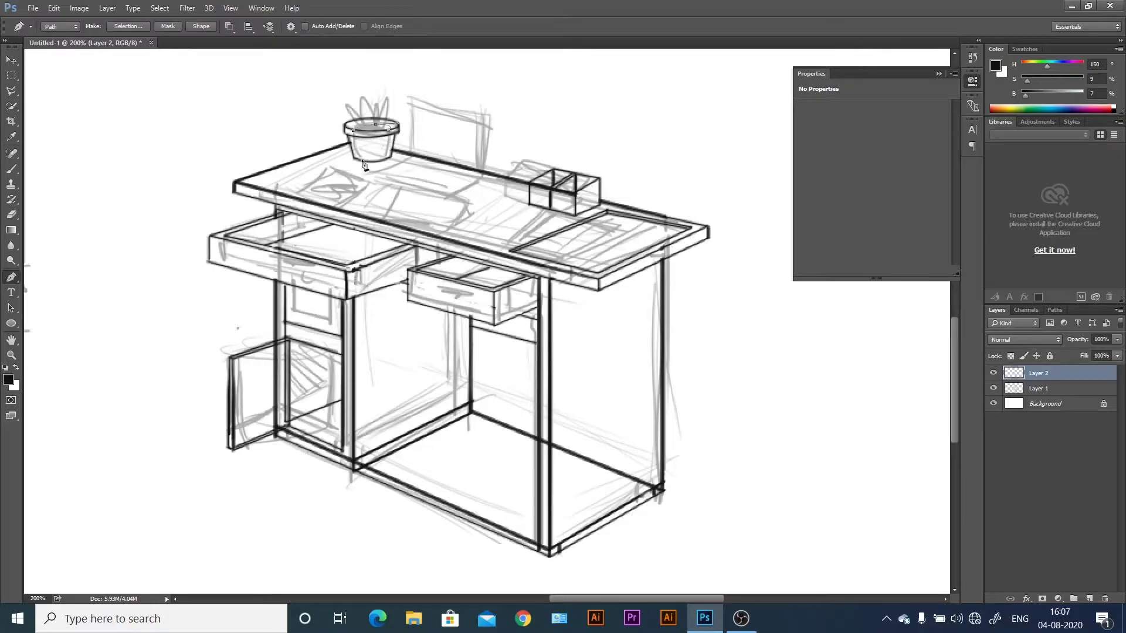
drag(357, 126, 387, 125)
key(e)
Ink the left and right drawer handles, then hide the grey sketch layer.
key(b)
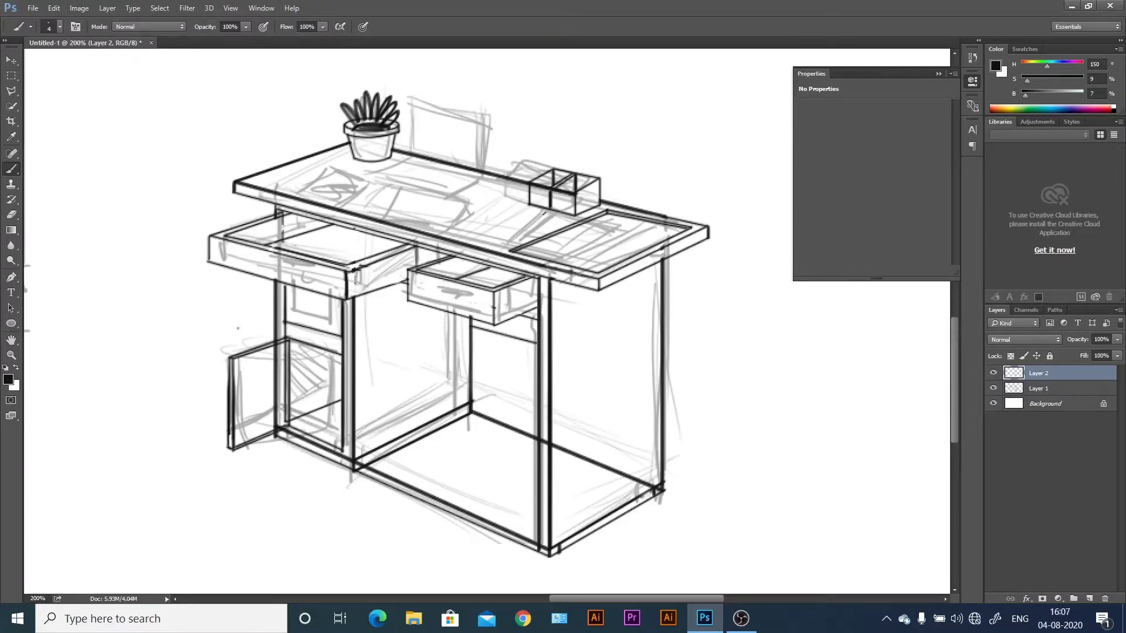
drag(255, 262, 298, 273)
key(p)
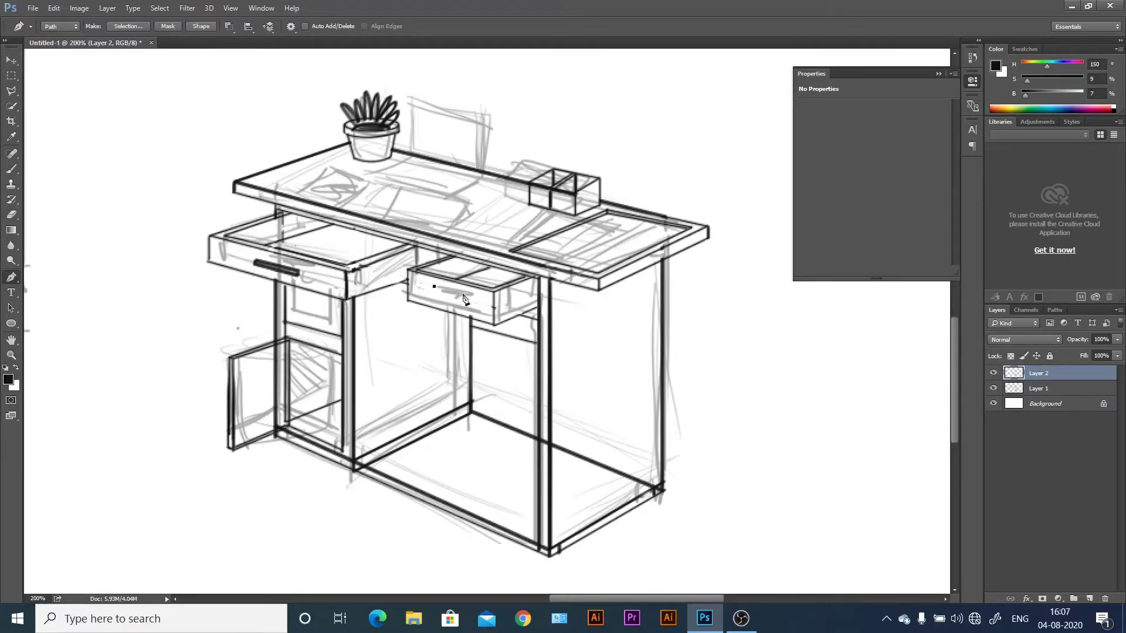
key(b)
key(Return)
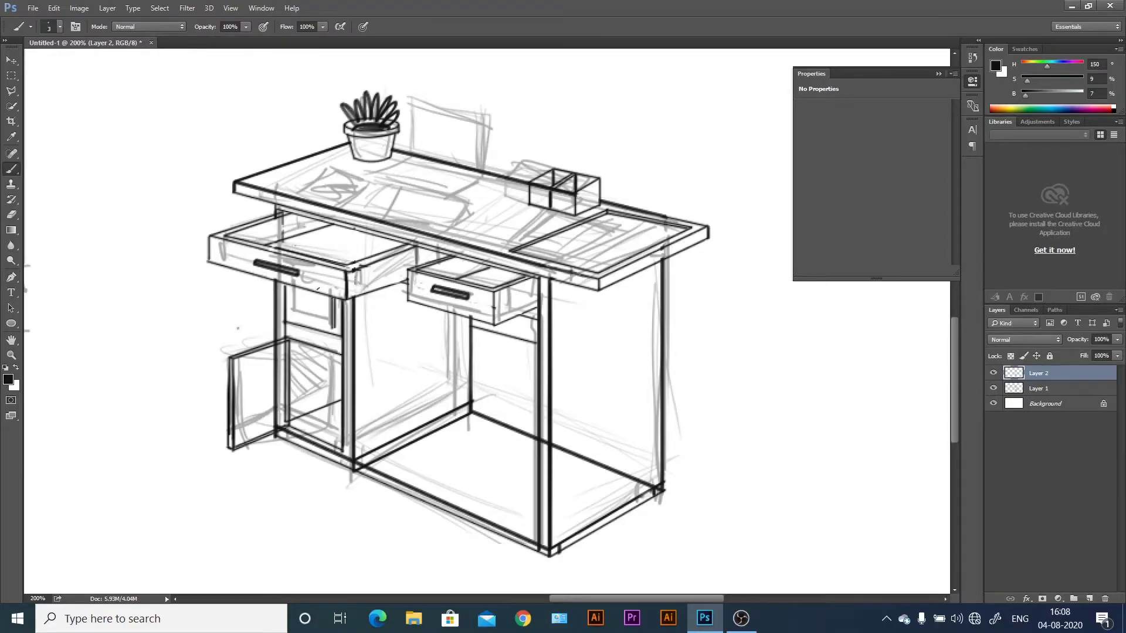
click(993, 388)
Erase the bottom-left rail lines and a short stray piece near the bottom.
click(994, 388)
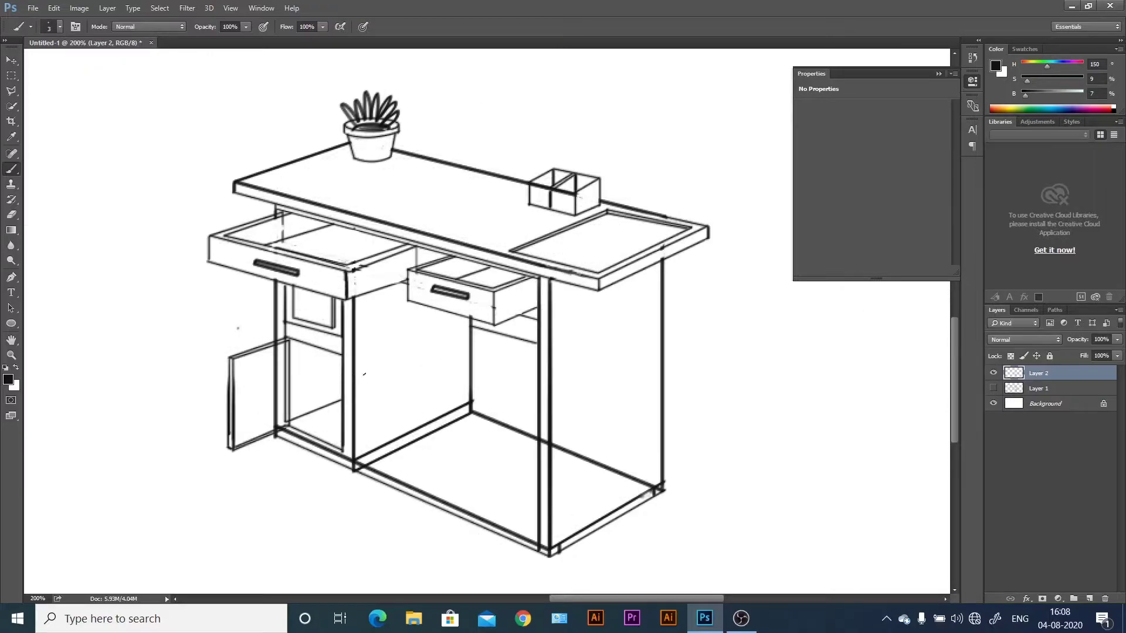
key(e)
drag(284, 441, 519, 539)
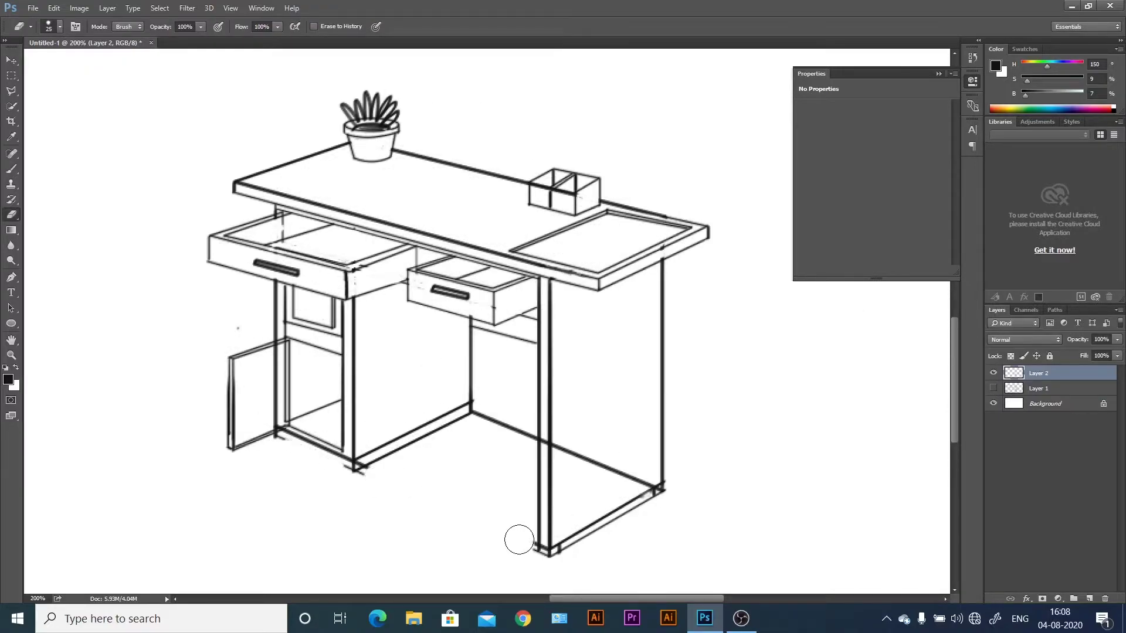
key(b)
key(e)
key(b)
key(e)
drag(480, 415, 476, 404)
Erase the diagonal rail from the right leg and the faint lower rail.
drag(554, 445, 654, 487)
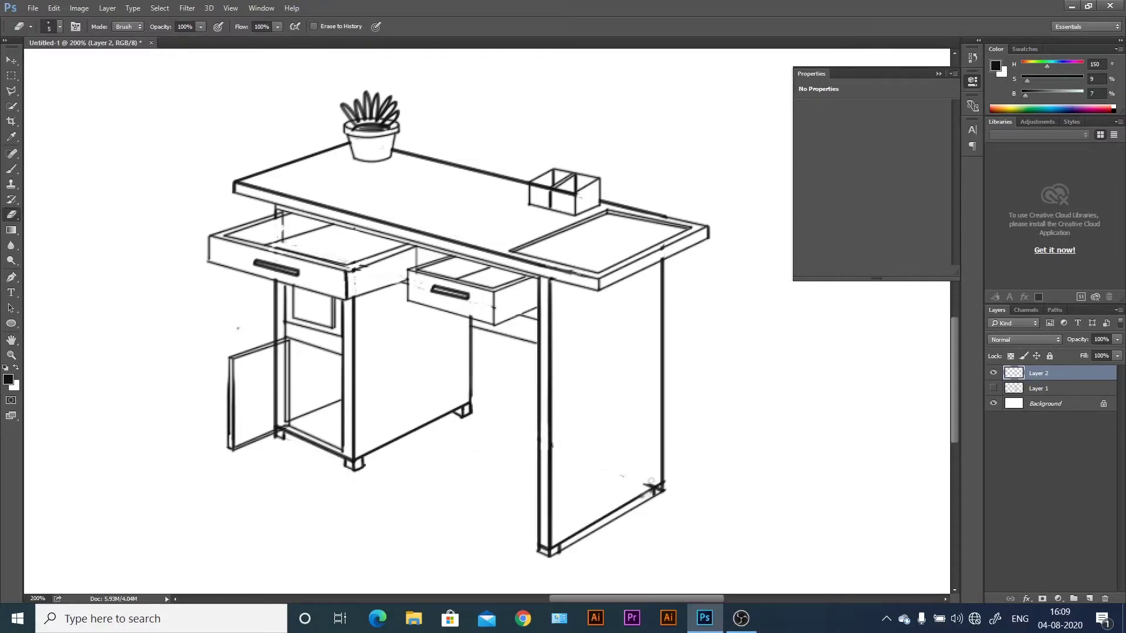
key(b)
key(e)
drag(569, 545, 654, 495)
key(b)
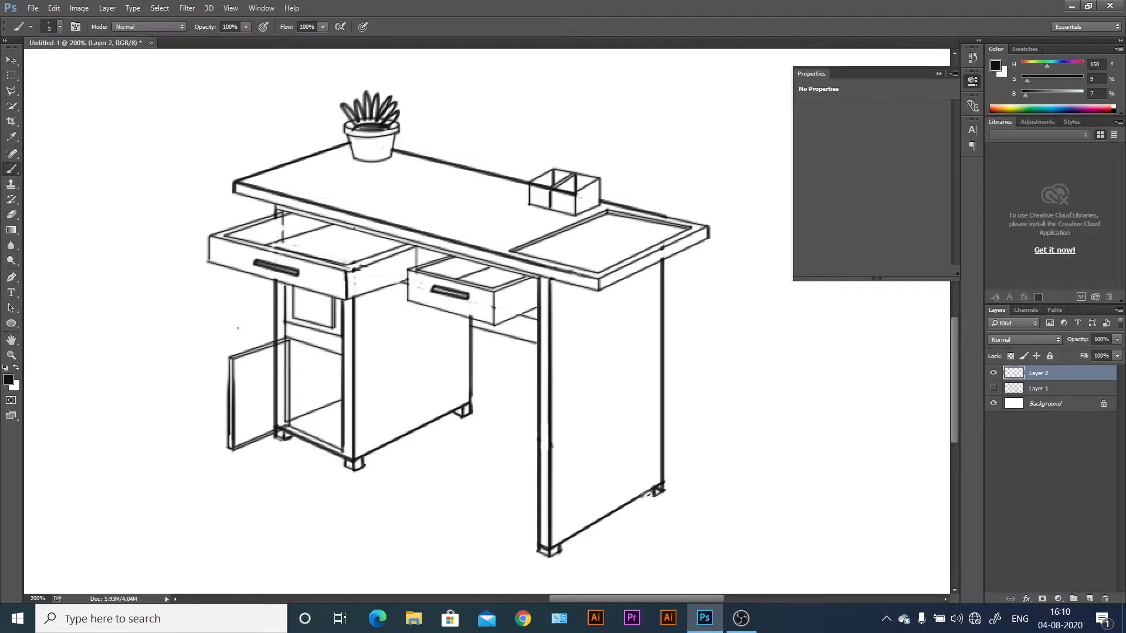
key(e)
key(b)
Ink an inner outline on the right drawer front and outline the left drawer front.
drag(488, 296, 432, 290)
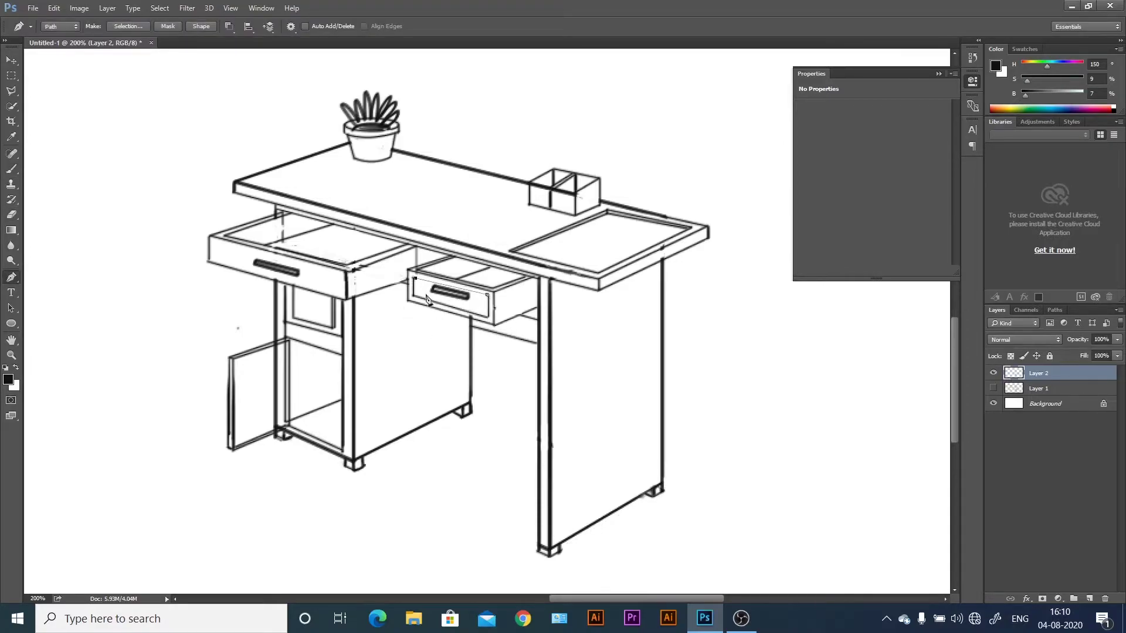
key(p)
click(213, 242)
click(341, 276)
click(342, 297)
click(211, 262)
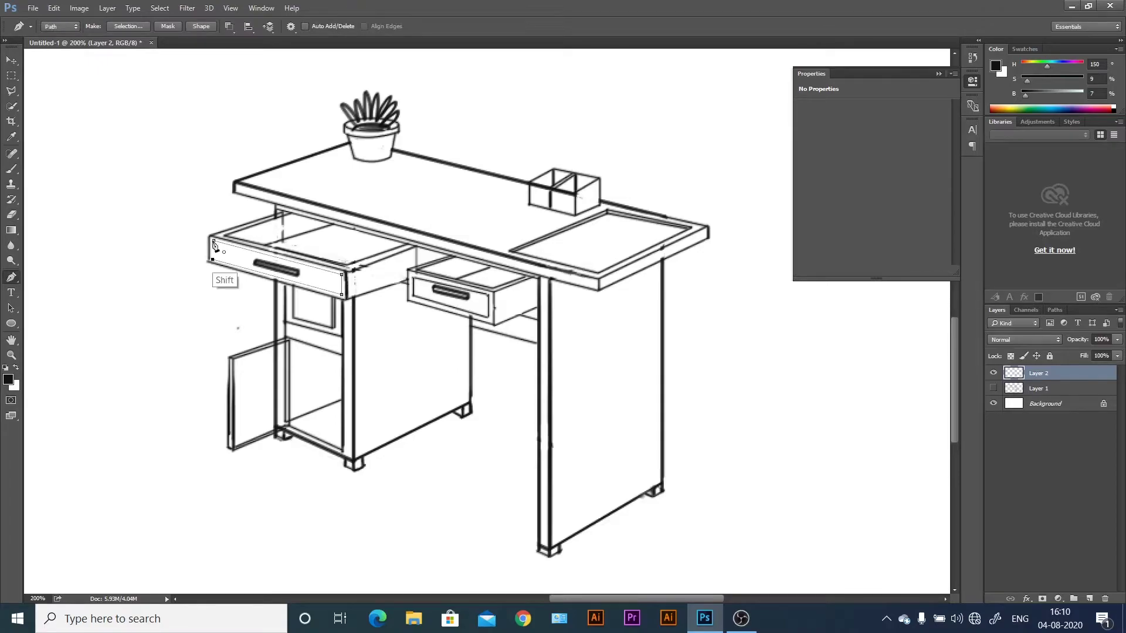
key(b)
key(Return)
Hatch the insides of both open drawers and the lower-left cabinet.
key(e)
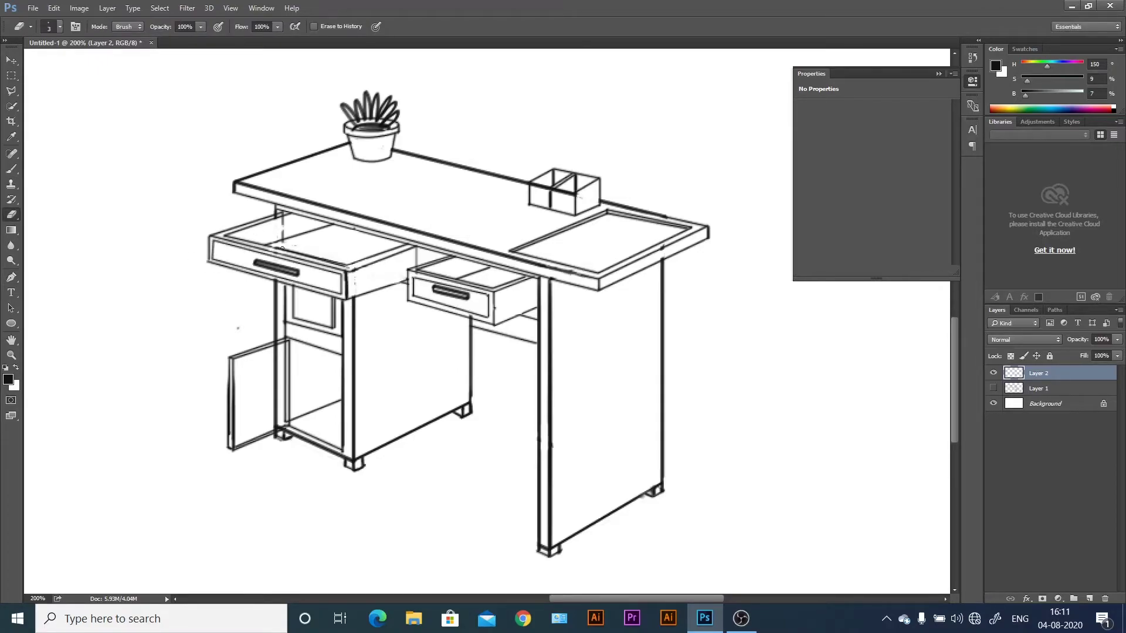
key(b)
mouse_move(296, 215)
mouse_down()
mouse_move(296, 231)
mouse_move(246, 244)
mouse_up()
drag(457, 259, 457, 274)
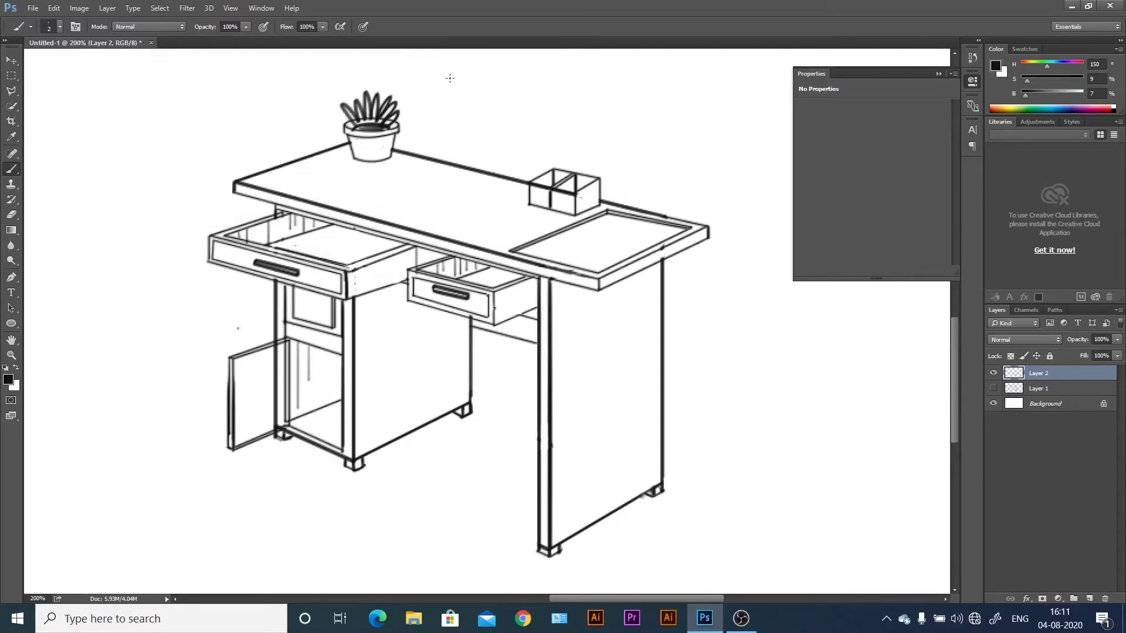
drag(322, 367, 323, 410)
drag(335, 367, 334, 405)
key(e)
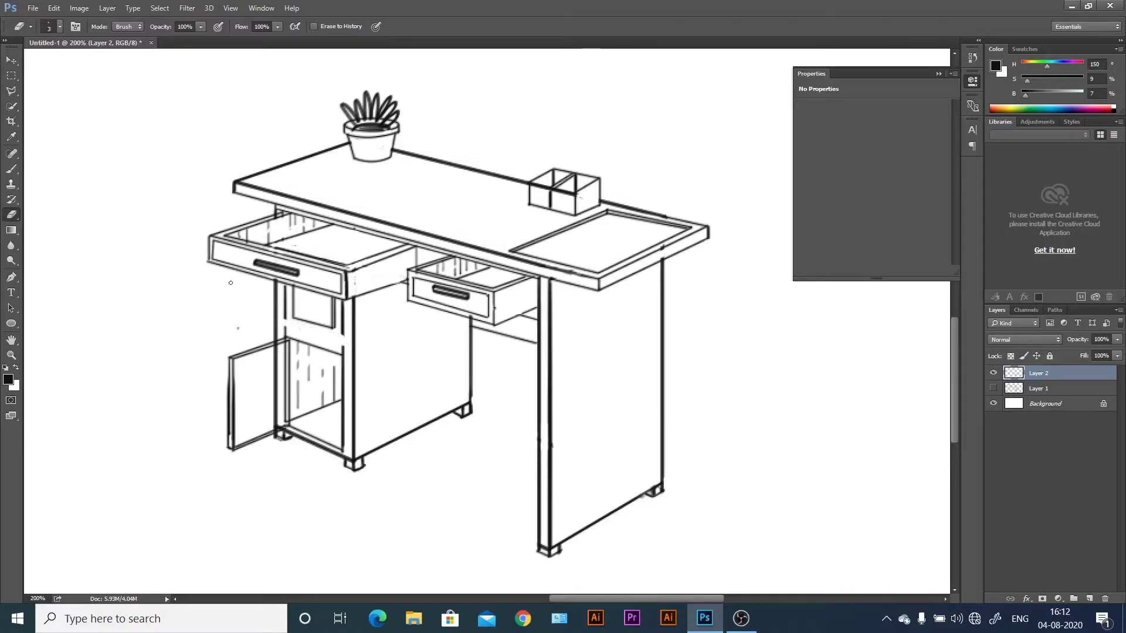
Lighten the vertical cabinet edge and draw a straight line down the front leg.
key(p)
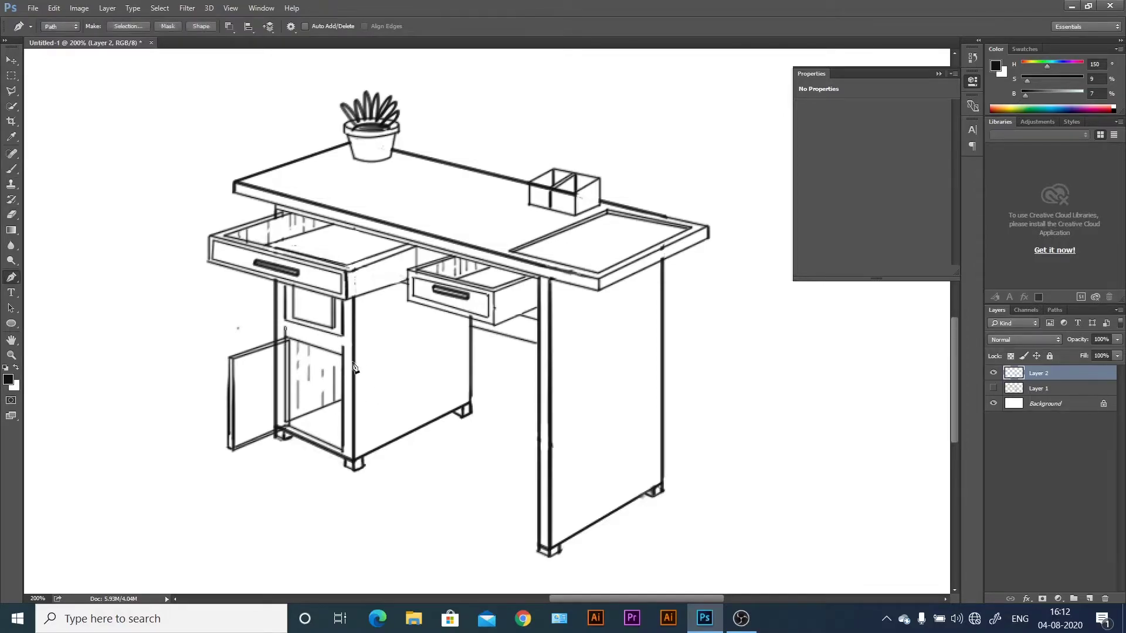
key(e)
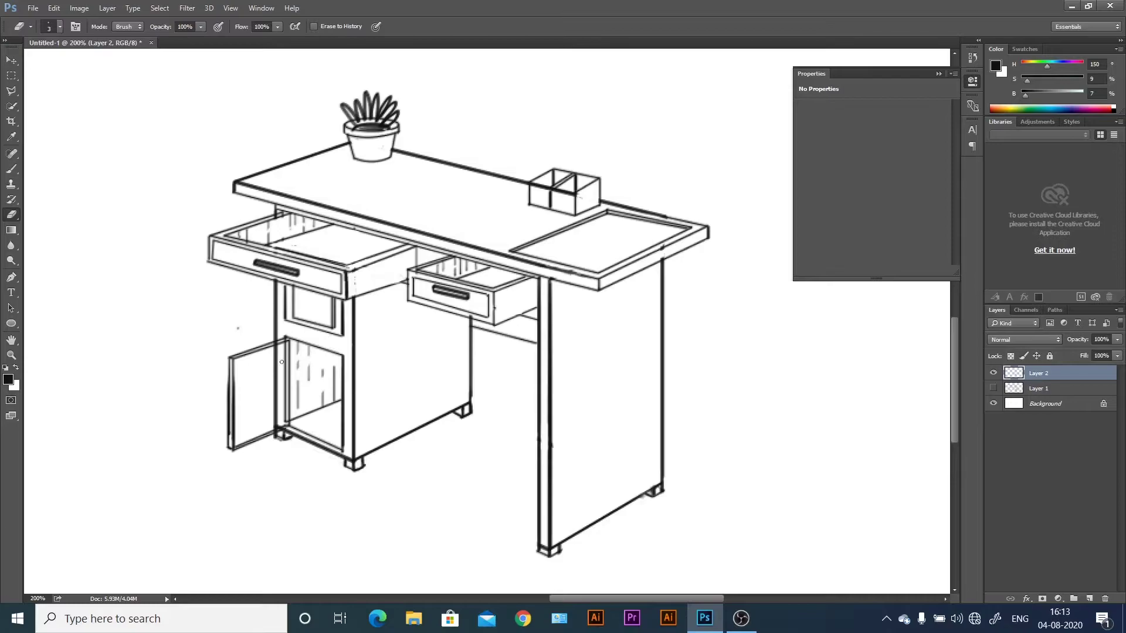
drag(281, 362, 286, 422)
key(bracketright)
key(bracketright)
key(bracketright)
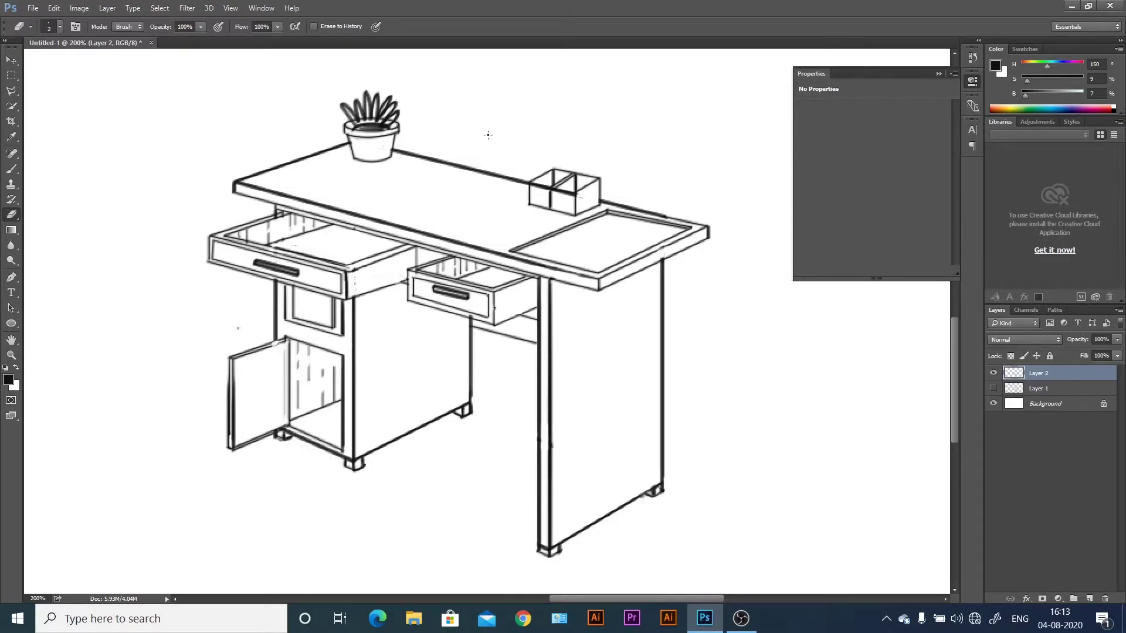
key(b)
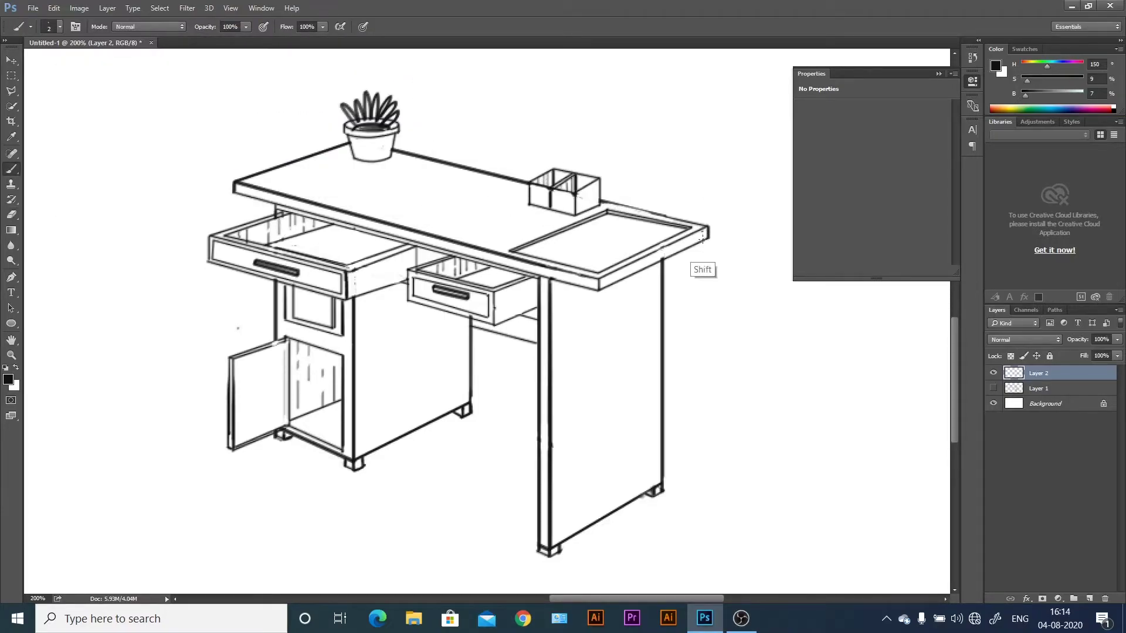
key(shift)
key(shift)
key(shift)
key(Escape)
drag(545, 279, 545, 419)
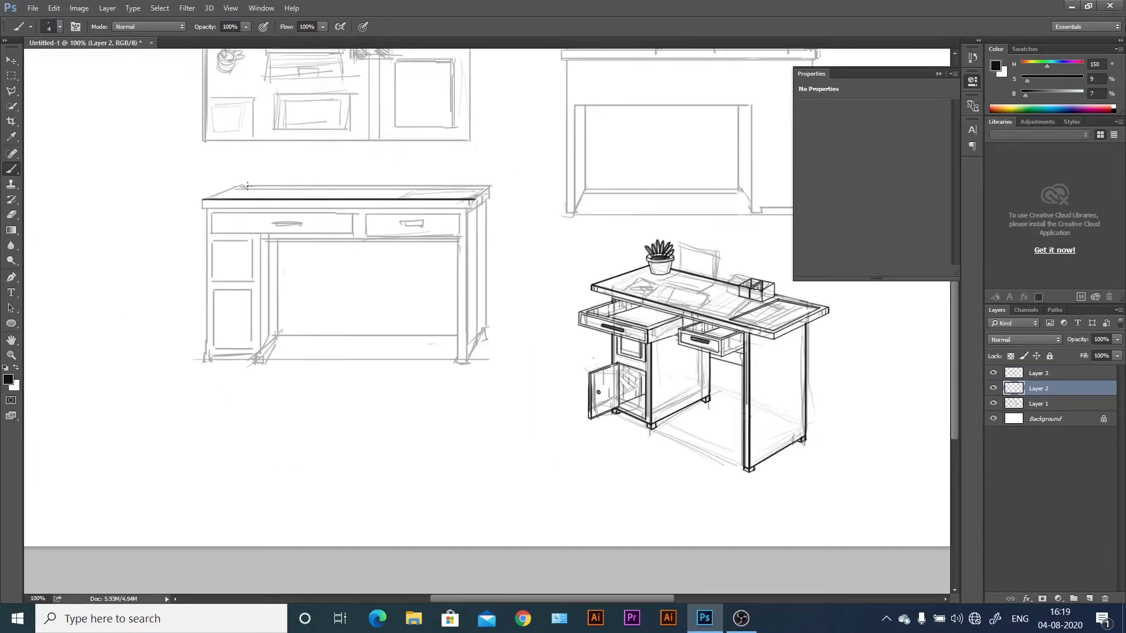
Ink the desk top's back and front edges and path its outline.
drag(247, 186, 506, 192)
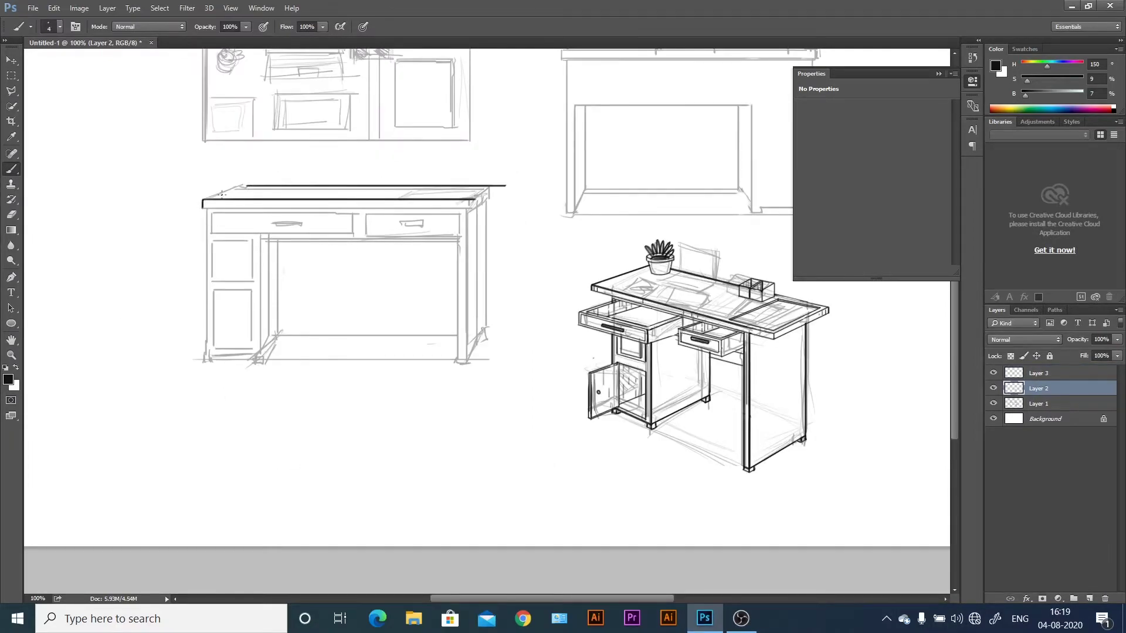
drag(202, 205, 477, 205)
key(p)
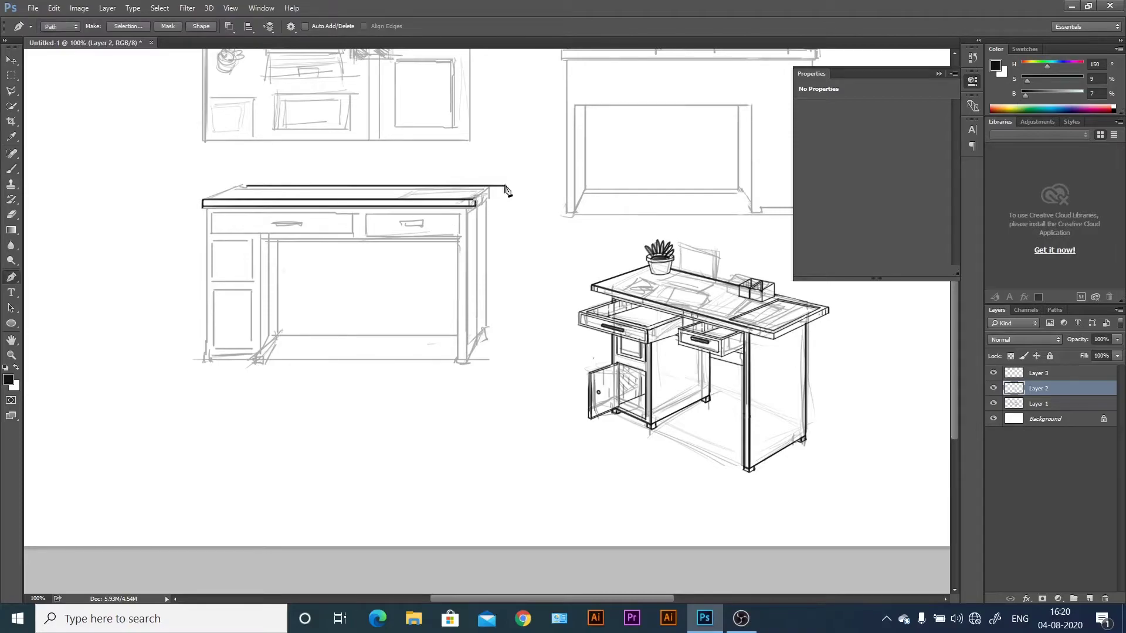
click(505, 189)
click(476, 204)
click(202, 203)
click(247, 186)
Lasso the desk top and Free Transform it wider.
click(11, 90)
key(ctrl+t)
drag(174, 200, 162, 199)
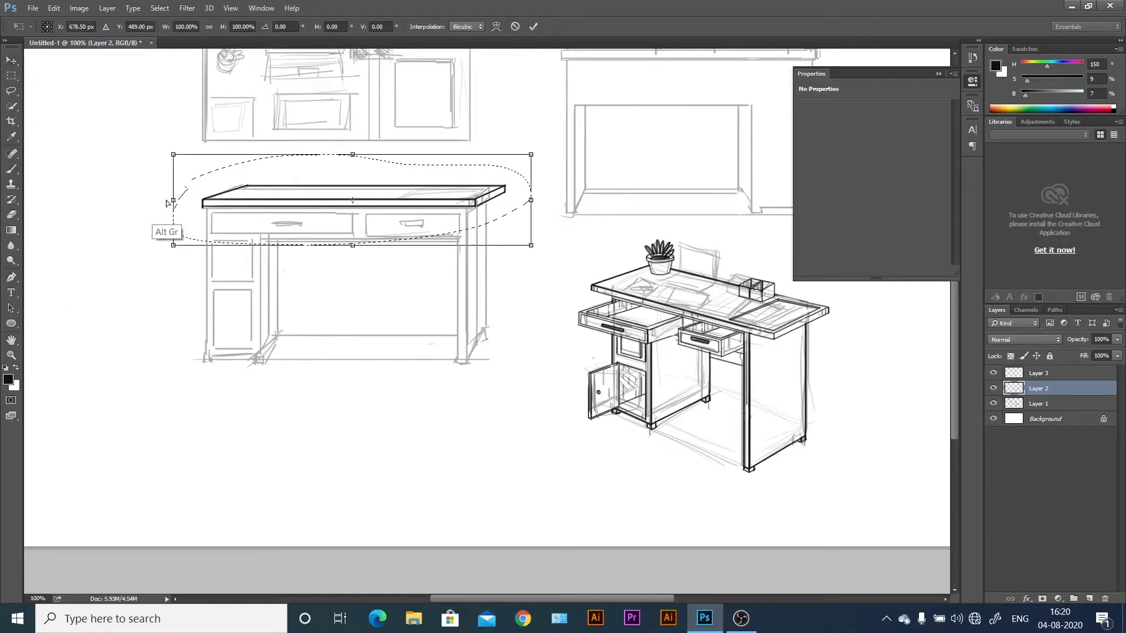
key(Return)
key(ctrl+d)
Draw straight inked lines for the legs, the desk's right side and the bottom edge.
key(e)
click(11, 169)
click(1038, 389)
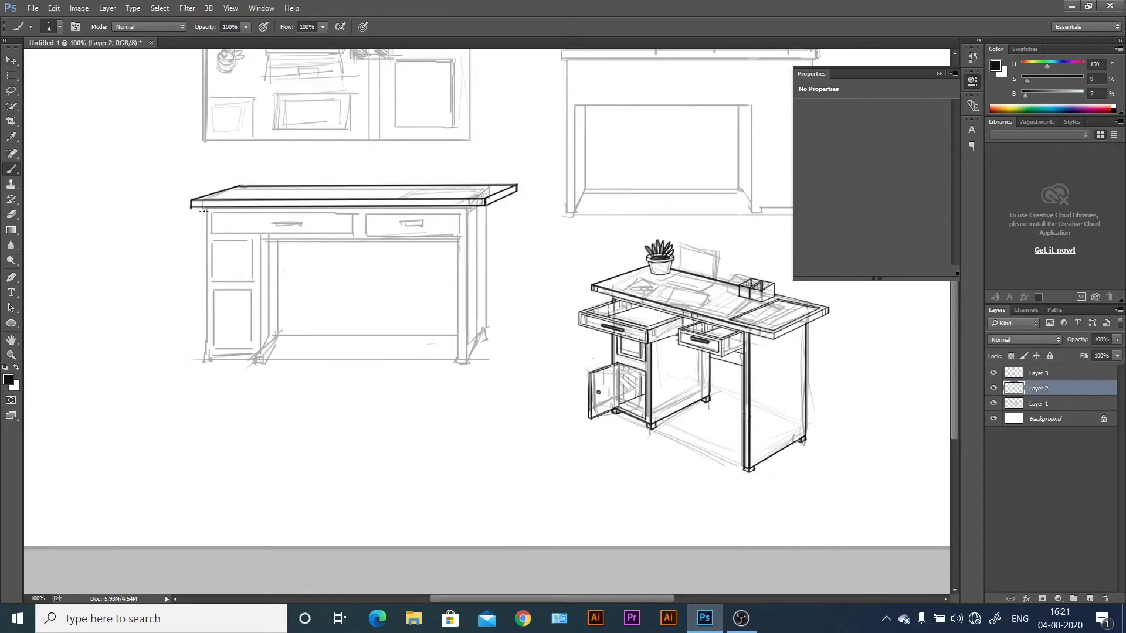
click(203, 208)
shift+click(203, 354)
click(264, 207)
shift+click(265, 362)
click(506, 195)
shift+click(506, 323)
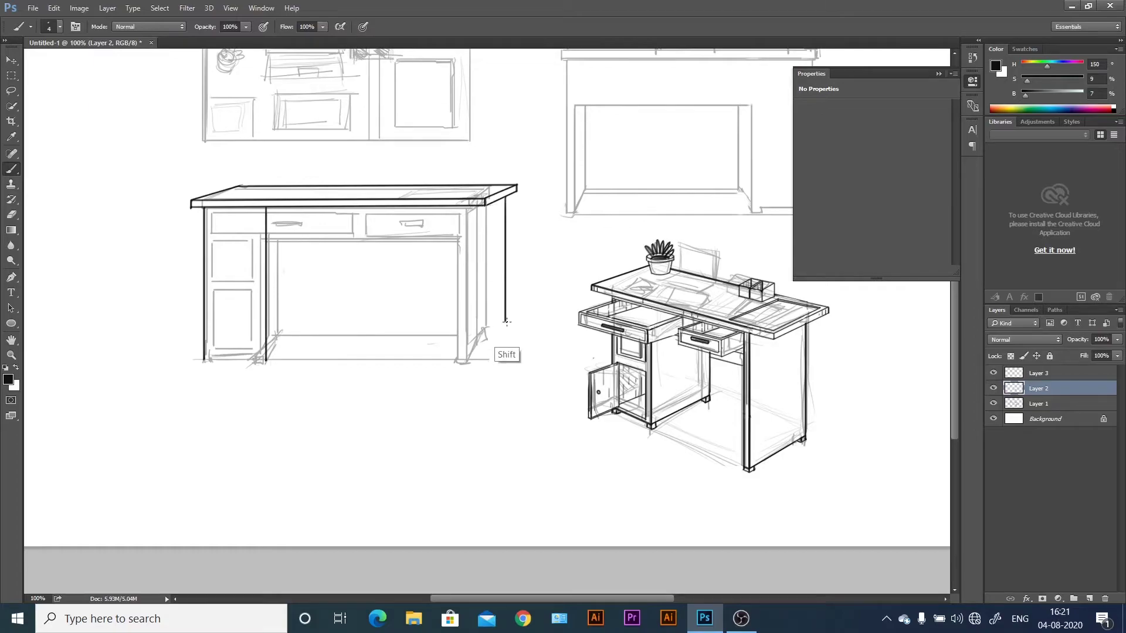
click(469, 207)
shift+click(469, 362)
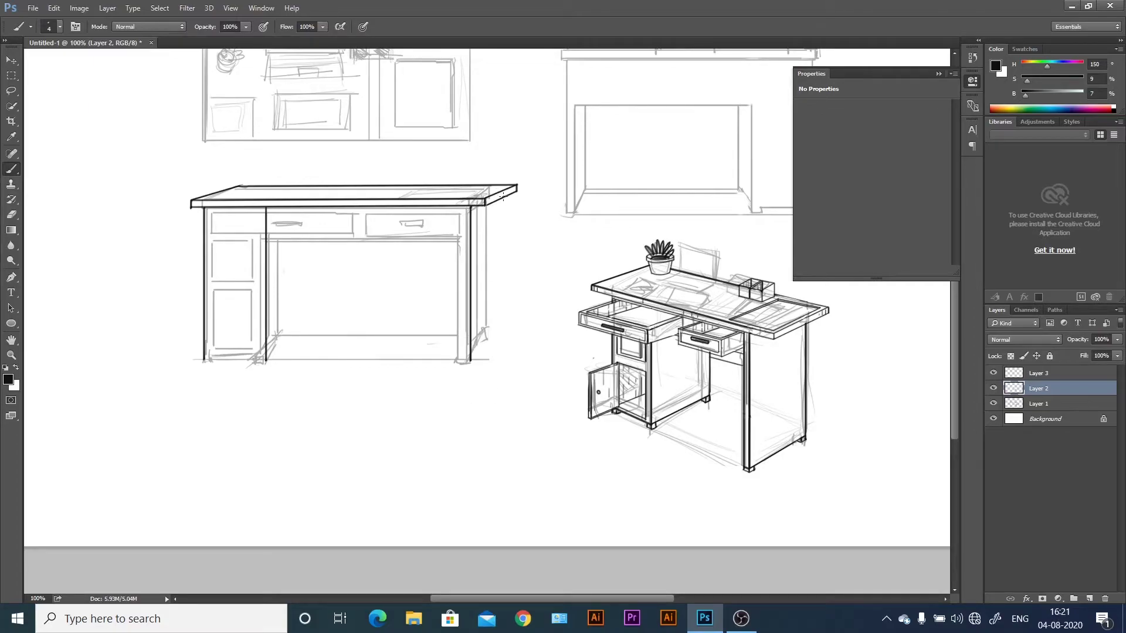
click(202, 361)
shift+click(471, 361)
Stroke a path for the side panel's diagonal edge.
key(p)
key(b)
key(Return)
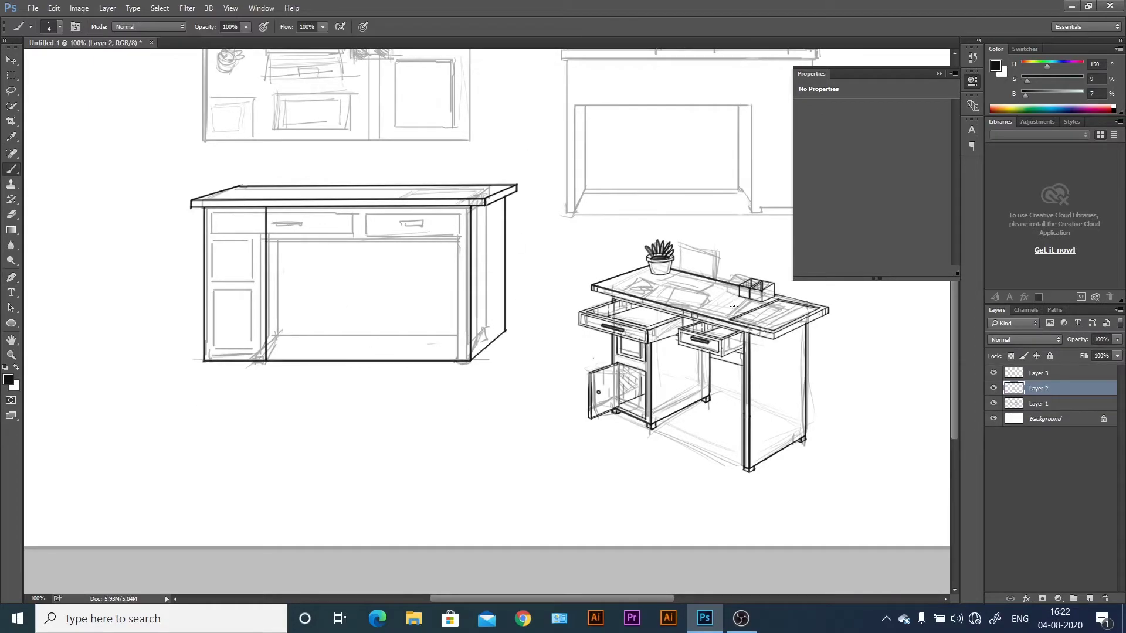
key(p)
Ink the cabinet and panel inner edges, the line under the drawers and the diagonal floor line.
key(b)
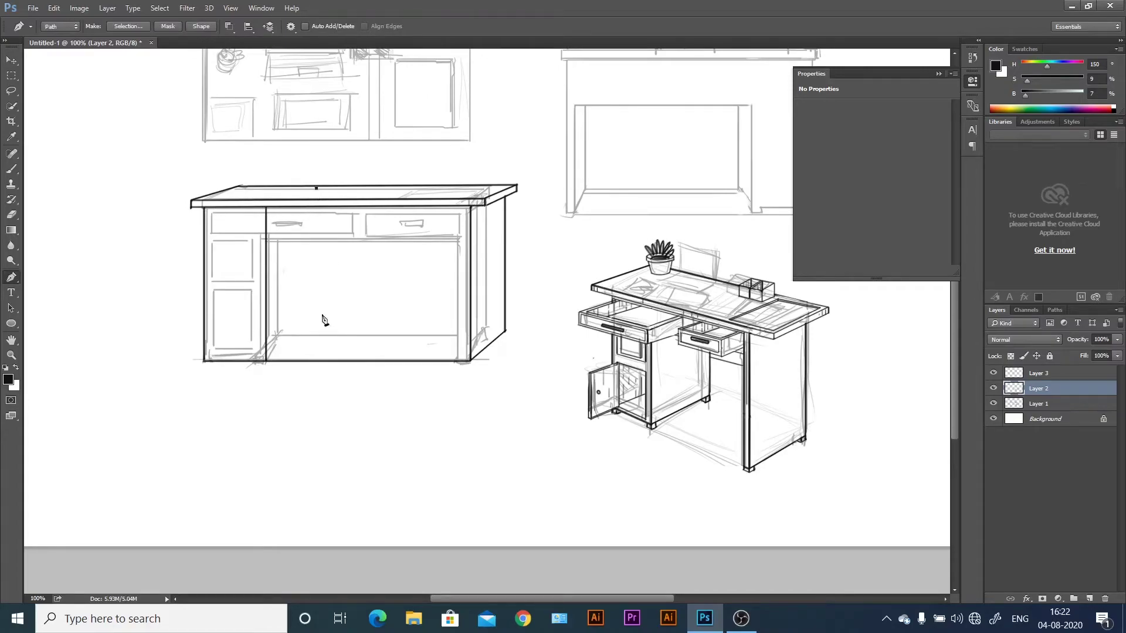
click(315, 239)
shift+click(316, 335)
click(461, 213)
shift+click(463, 359)
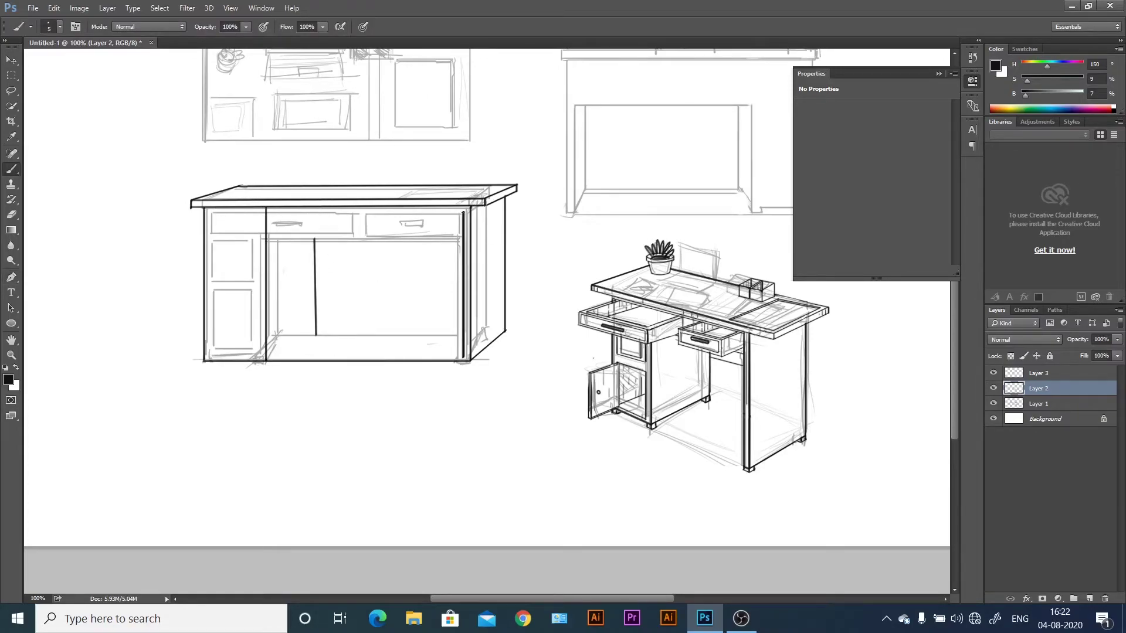
click(267, 240)
shift+click(451, 240)
click(315, 336)
shift+click(267, 359)
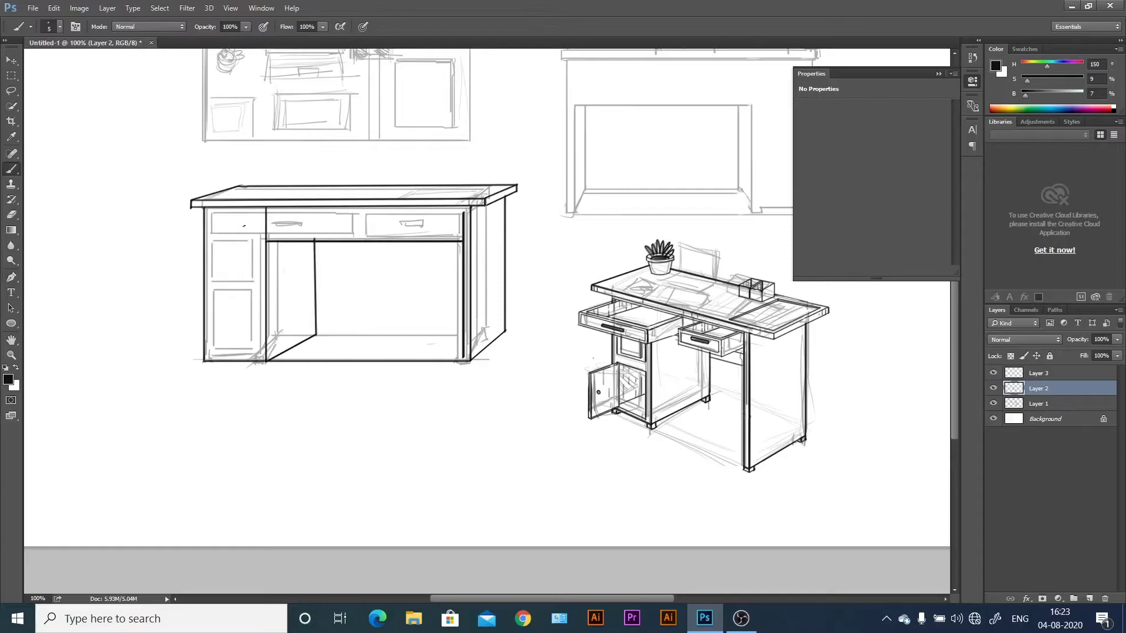
Ink the left drawer's top and bottom edges as straight lines.
key(e)
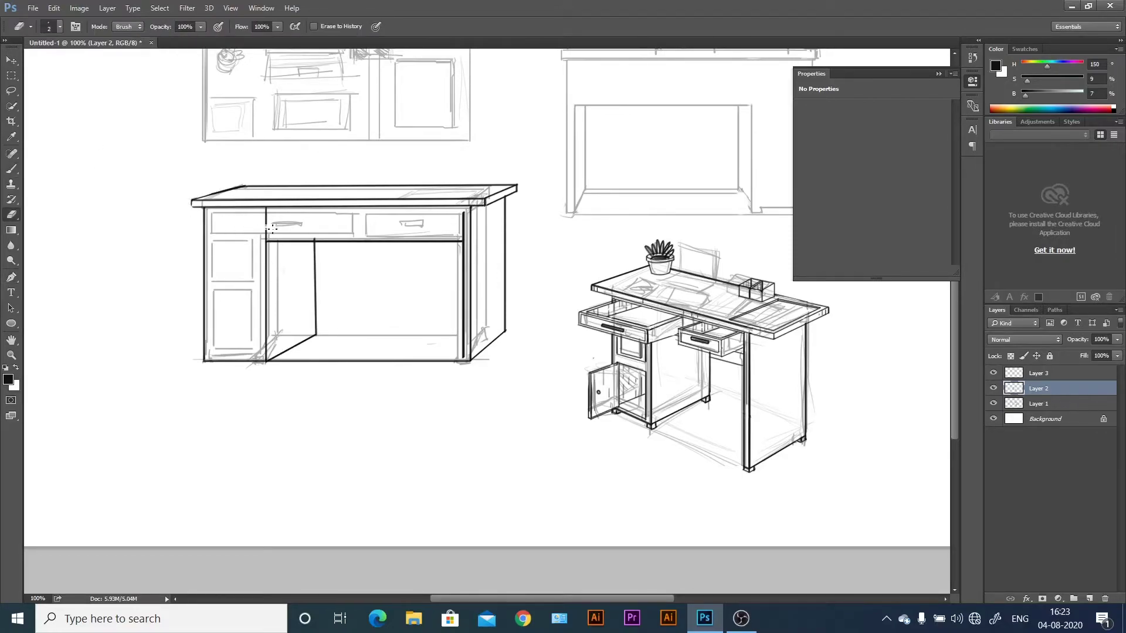
key(b)
click(211, 211)
shift+click(338, 210)
shift+click(211, 234)
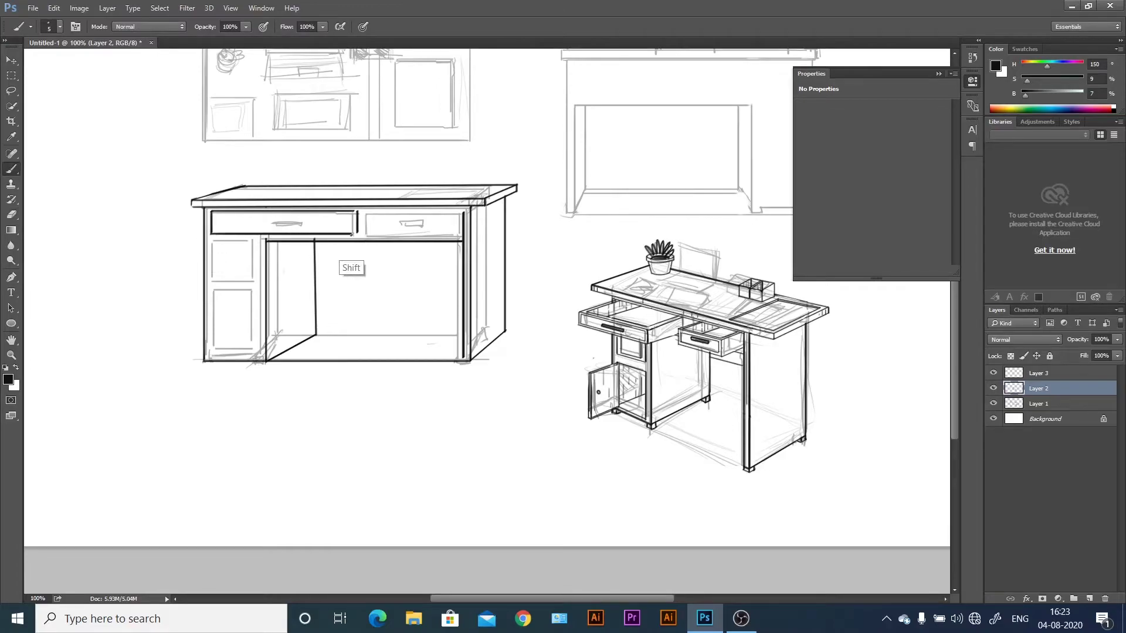
Outline the right drawer and darken both drawers' top edges.
click(460, 212)
shift+click(366, 213)
shift+click(366, 236)
shift+click(413, 236)
shift+click(462, 236)
click(460, 212)
shift+click(461, 234)
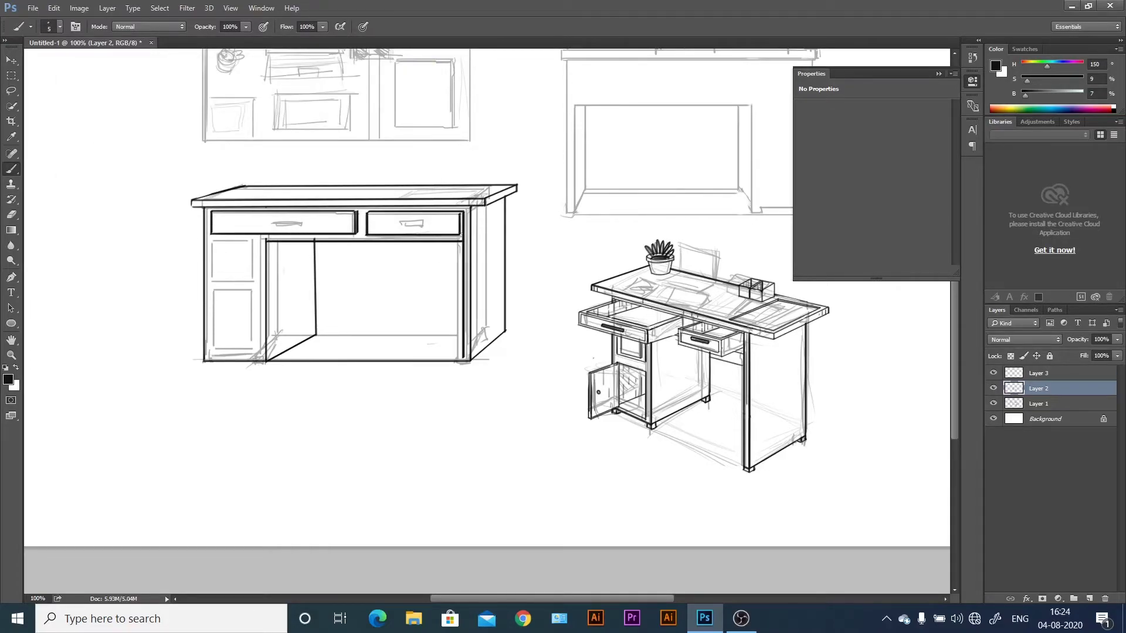
shift+click(365, 212)
shift+click(211, 211)
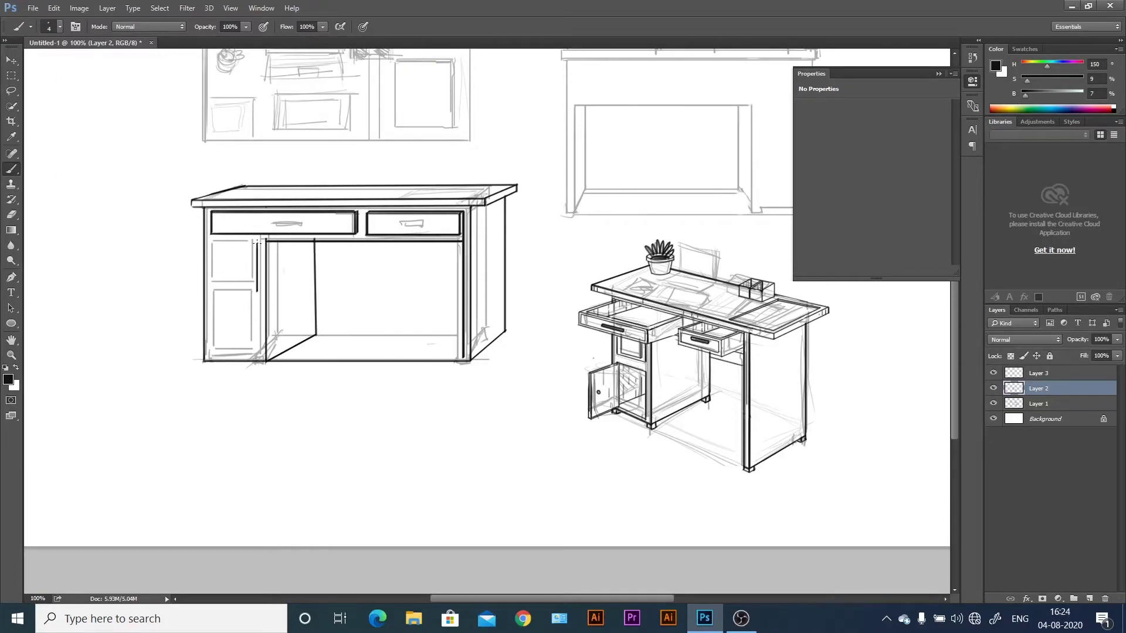
Select the left door box and duplicate it below itself.
click(11, 75)
mouse_move(210, 238)
mouse_down()
mouse_move(262, 294)
mouse_move(243, 327)
mouse_up()
key(ctrl+d)
Place the copied door and resize both left doors on Layer 2.
click(349, 291)
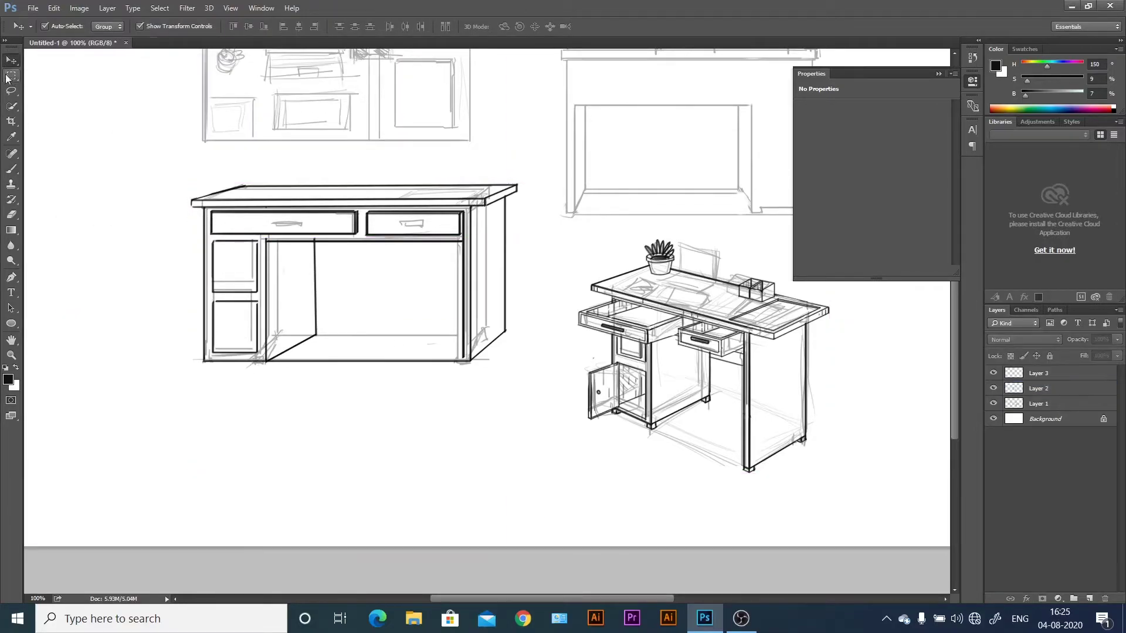
click(258, 317)
key(ctrl+t)
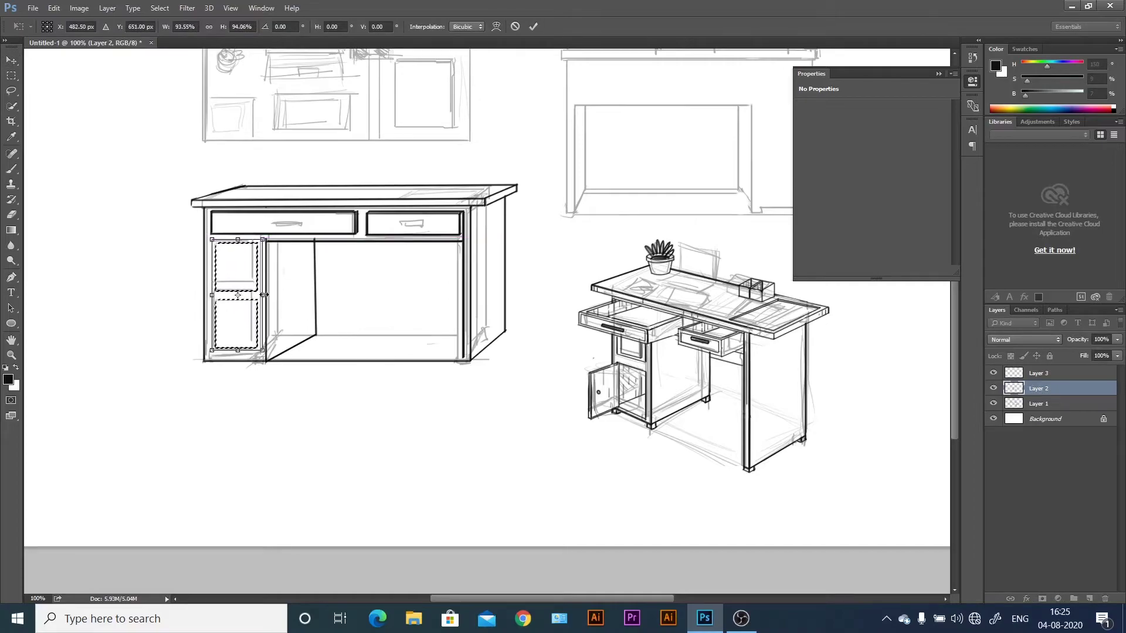
key(Return)
key(ctrl+d)
Darken the lower door's right edge and redraw both drawer handles as straight bars.
key(b)
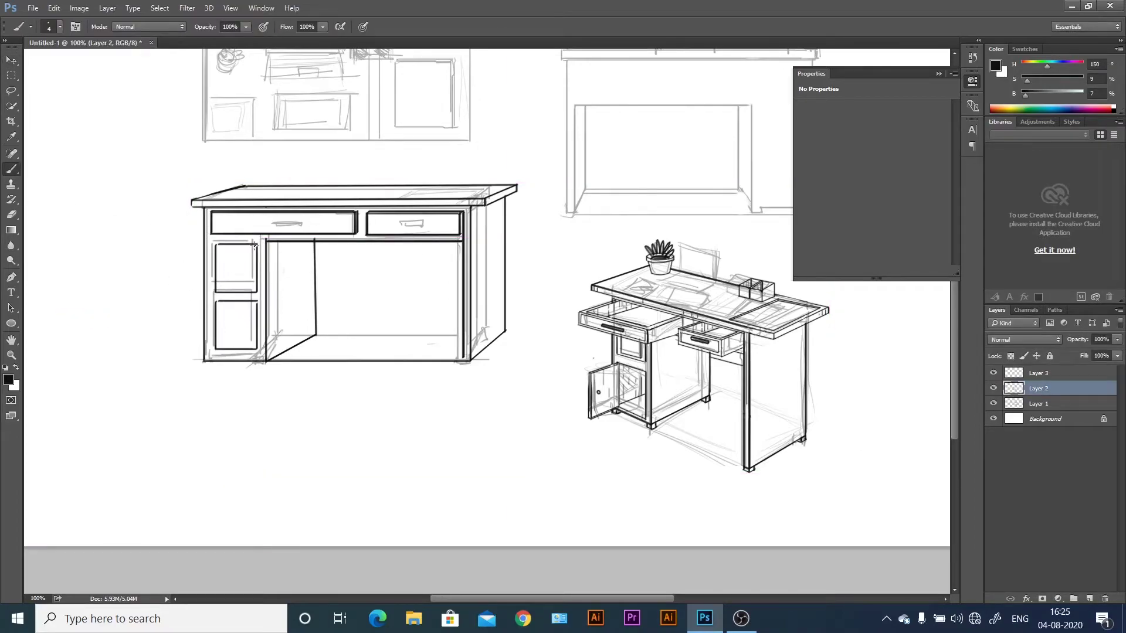
drag(256, 349, 256, 301)
key(shift)
key(shift)
key(shift)
drag(399, 220, 430, 226)
key(shift)
key(shift)
key(shift)
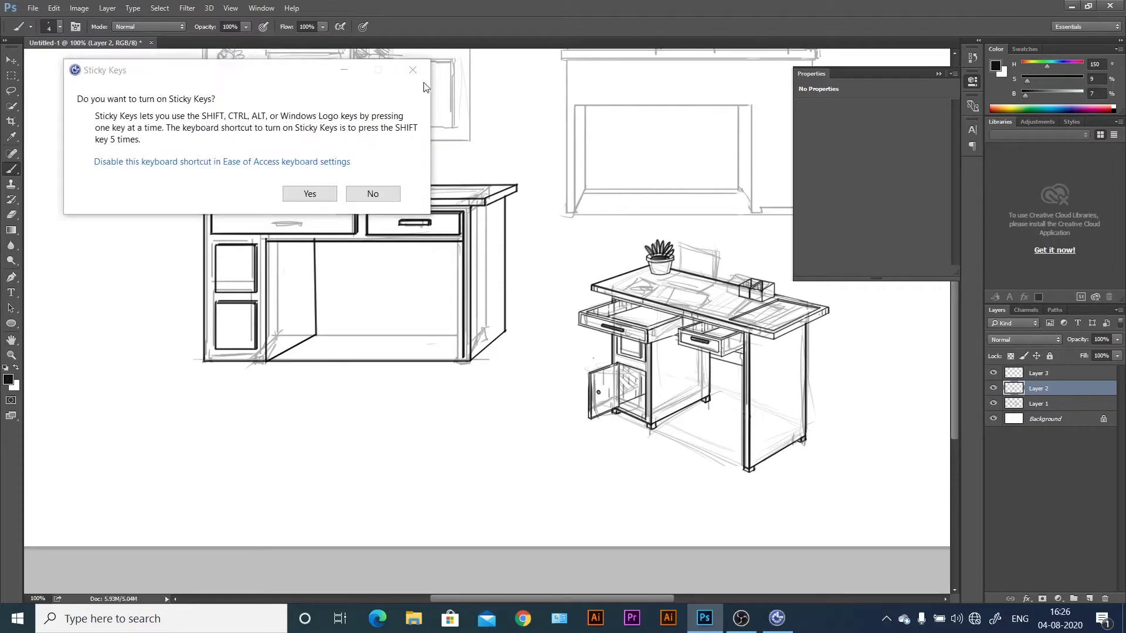
click(413, 70)
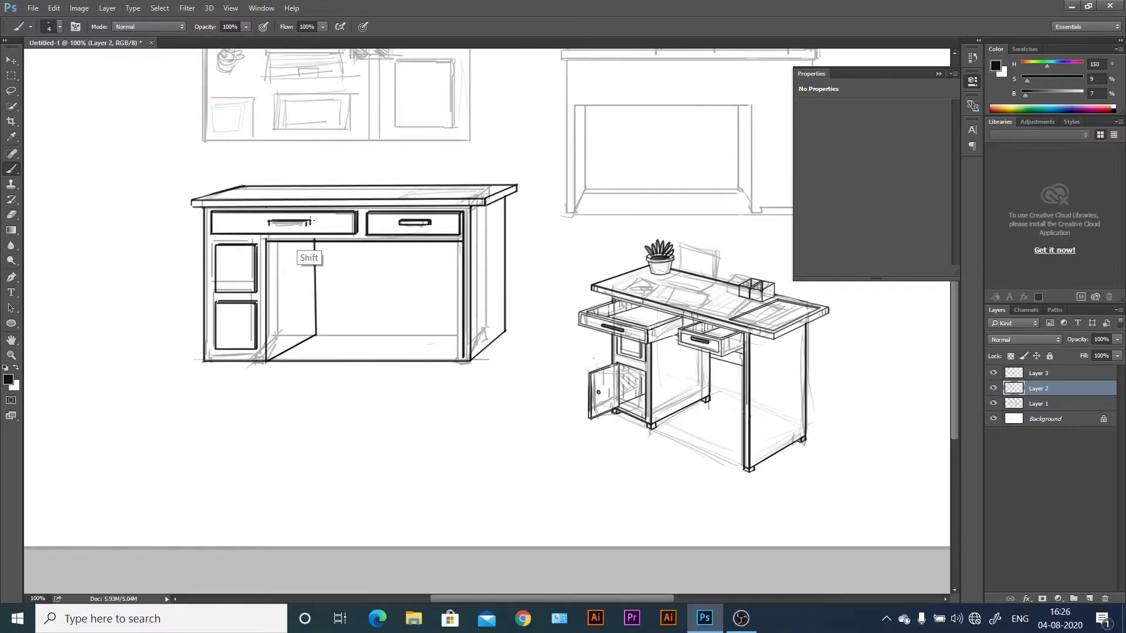
drag(311, 222, 268, 225)
Draw a base line under the front desk with small feet, erasing the span between them.
drag(204, 368, 470, 368)
drag(470, 362, 470, 369)
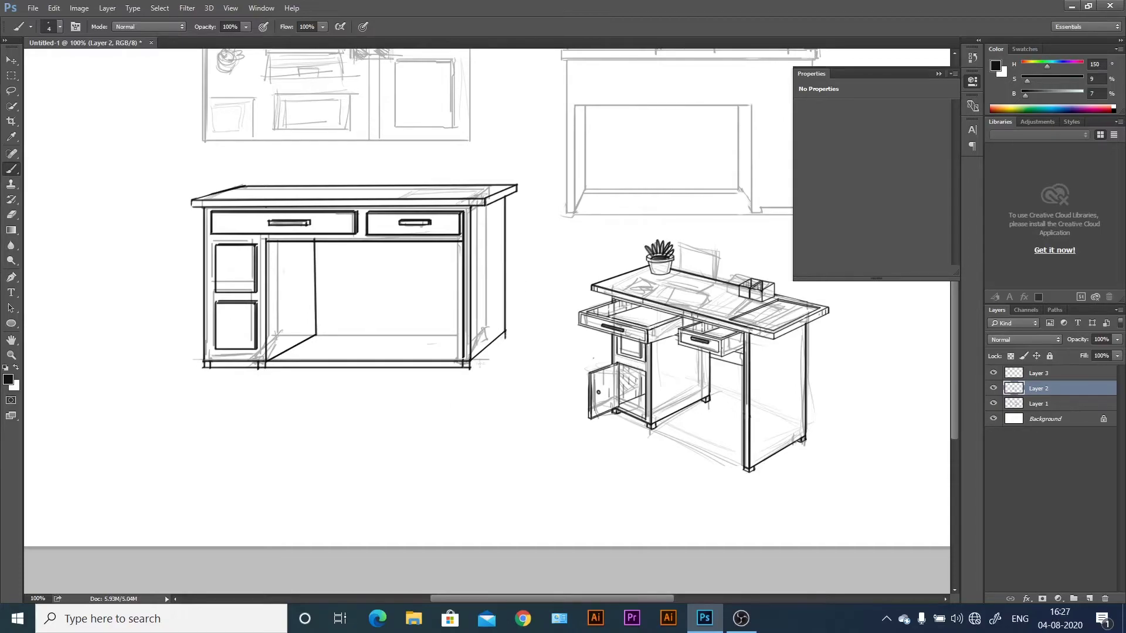
key(p)
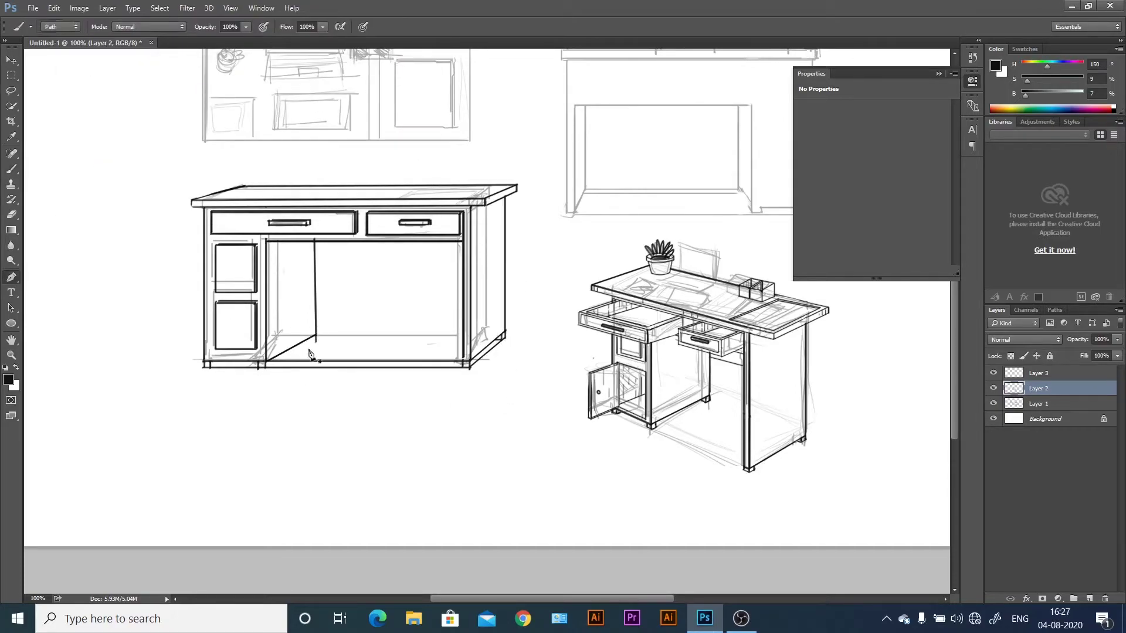
key(b)
key(e)
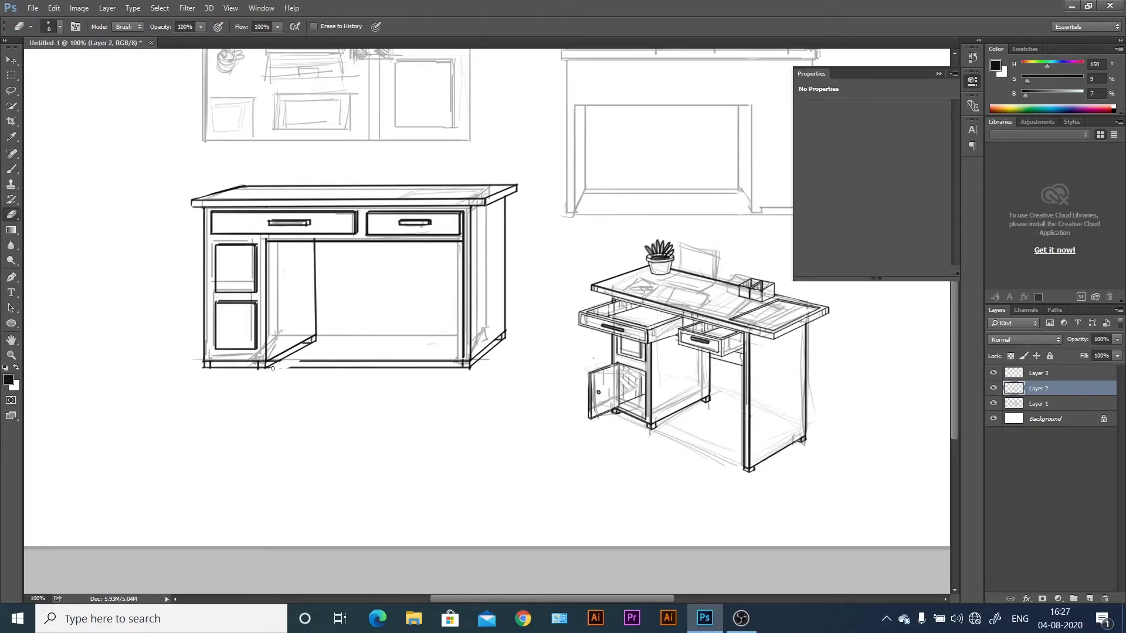
drag(272, 368, 349, 370)
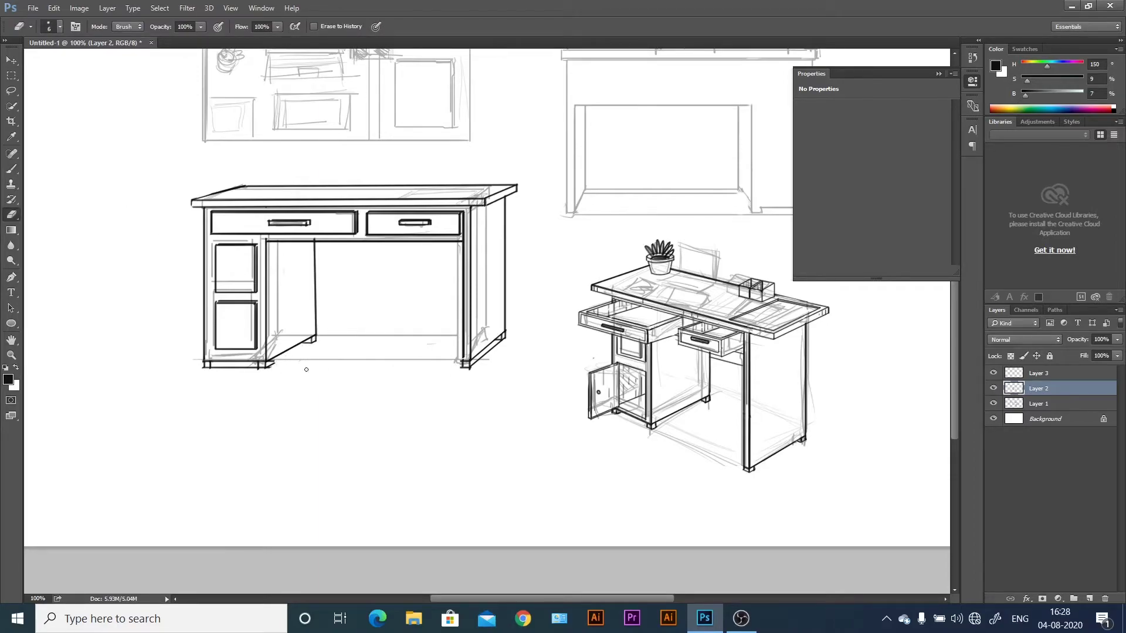
key(bracketleft)
key(bracketleft)
Ink the top-down view's rectangular outline with straight brush lines.
key(b)
scroll(234, 375, up, 3)
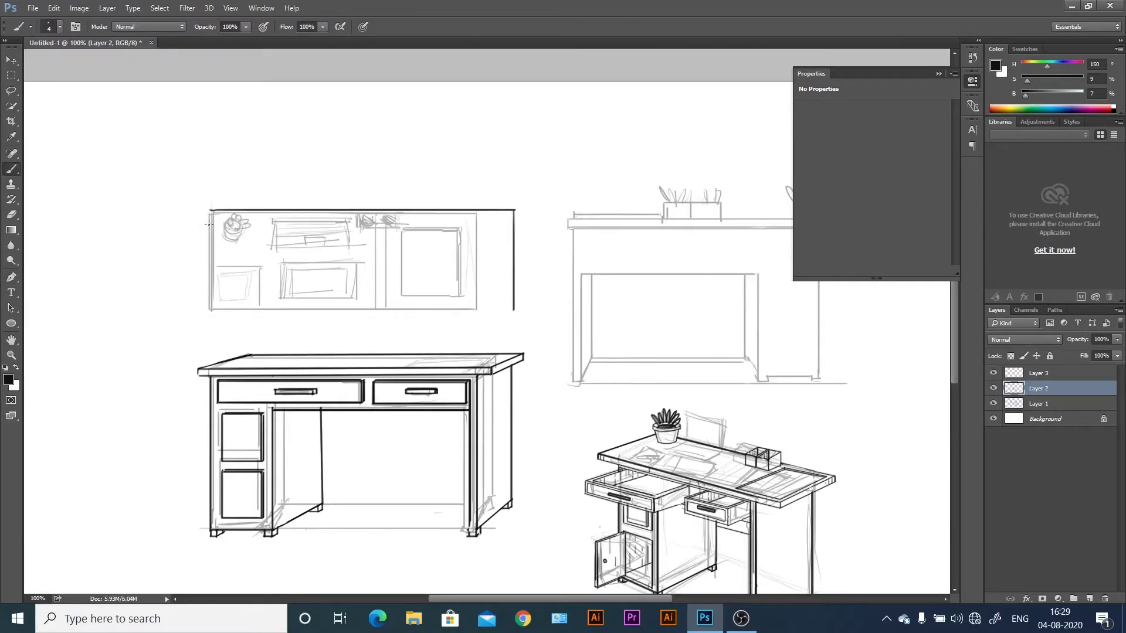
drag(213, 211, 213, 315)
shift+click(514, 318)
click(383, 194)
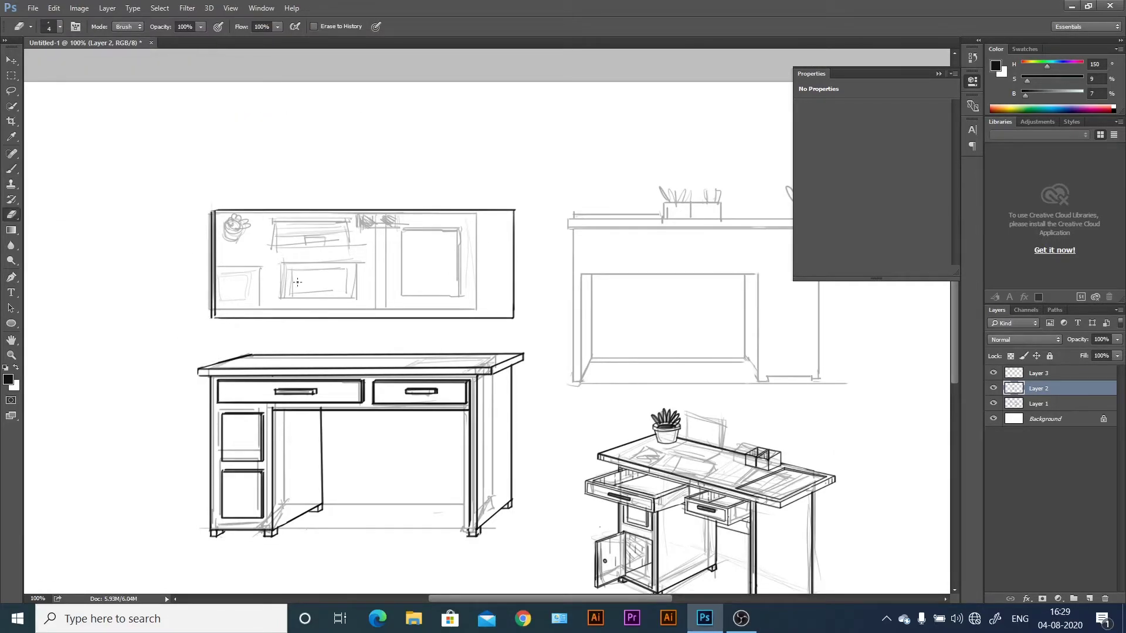
mouse_move(503, 214)
mouse_down()
mouse_move(503, 312)
mouse_move(426, 217)
mouse_up()
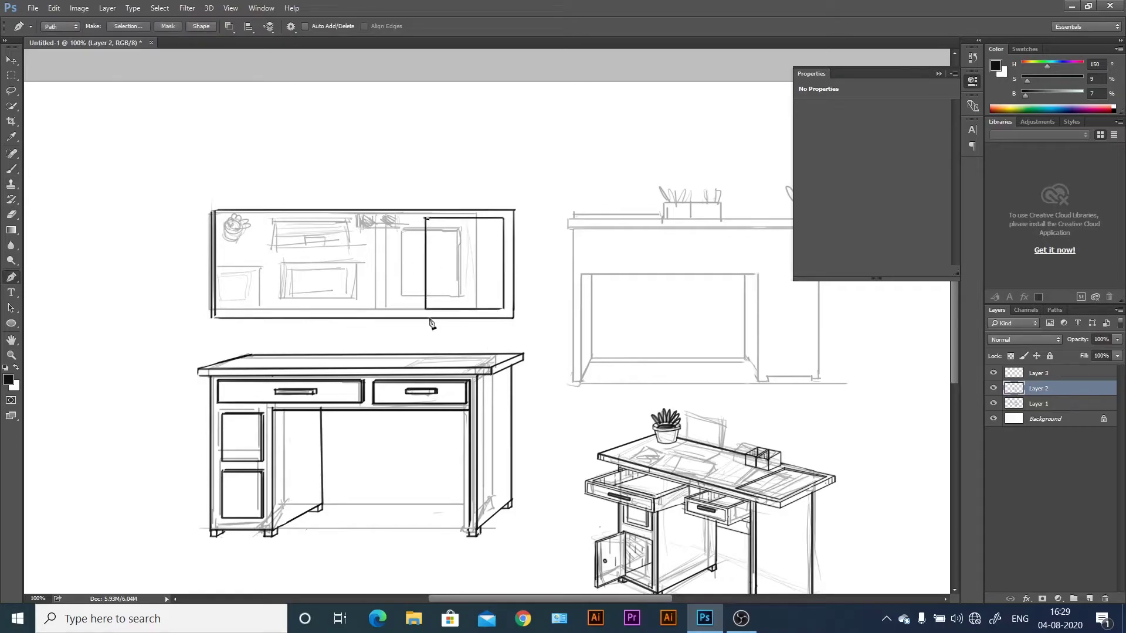
Ink the right-hand panel from a stroked Pen path, then outline and hatch the small box.
key(p)
click(431, 221)
click(431, 305)
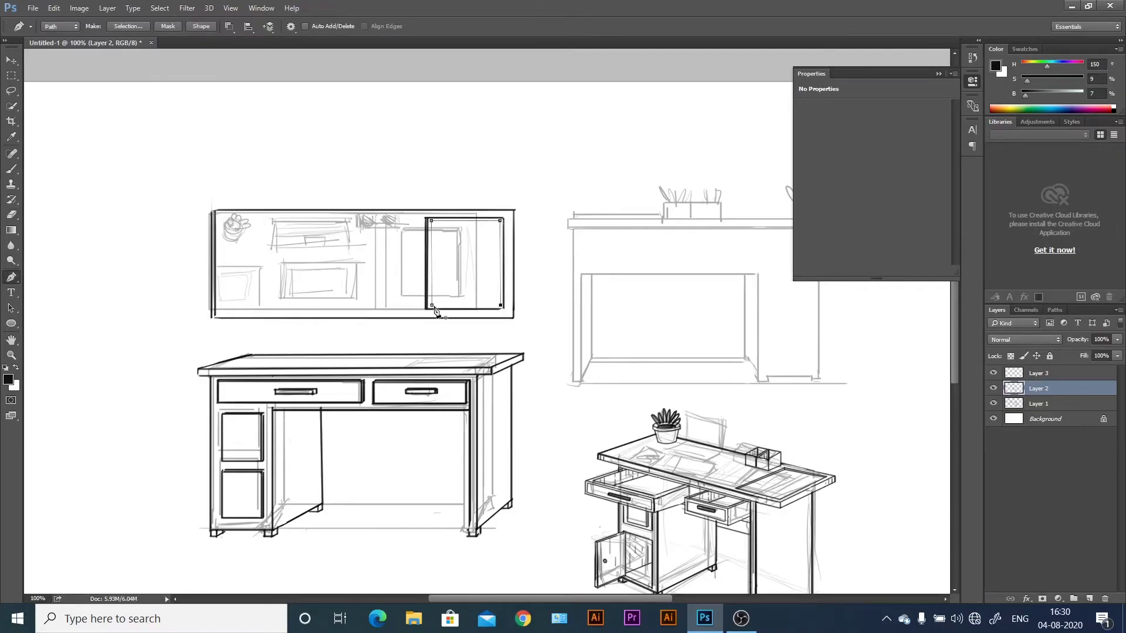
key(b)
key(Return)
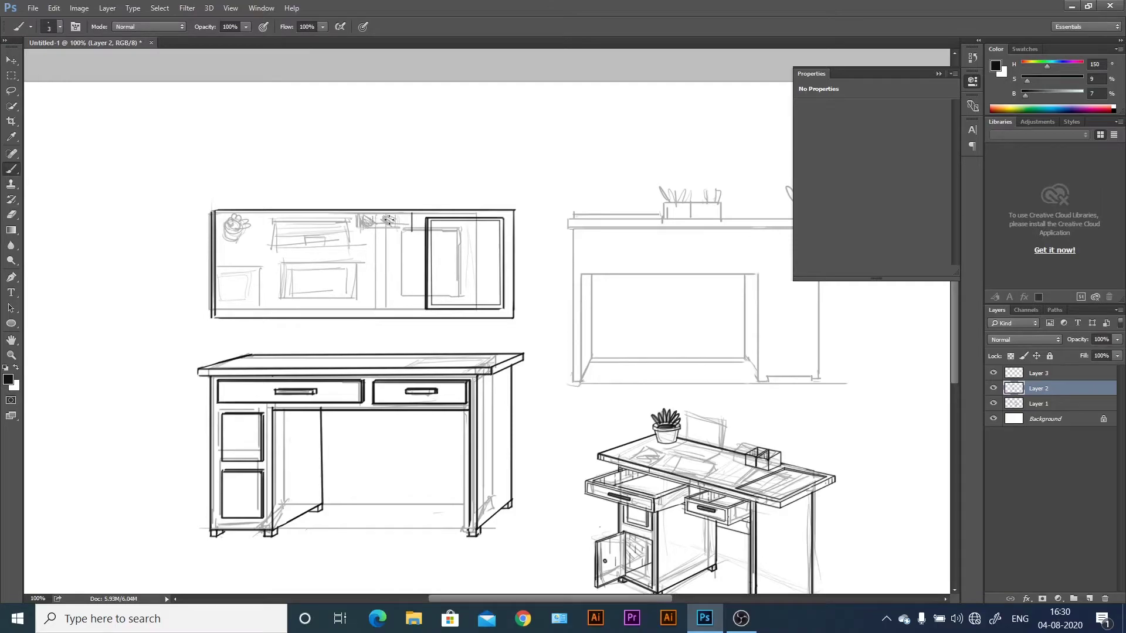
drag(380, 217, 415, 212)
drag(385, 227, 406, 219)
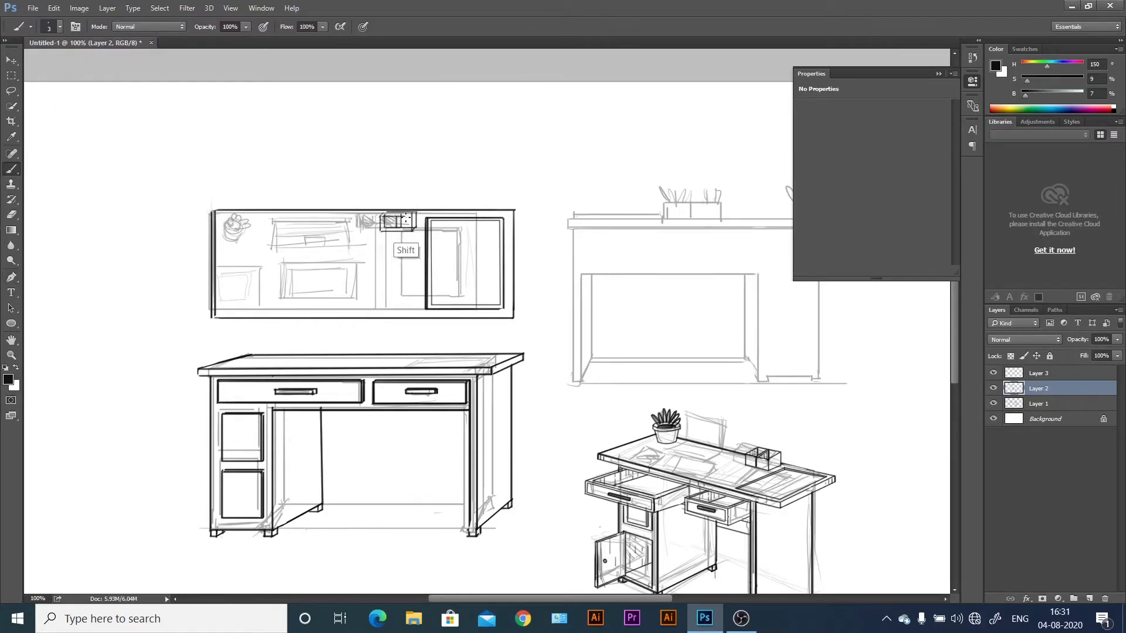
Ink the round pot from an ellipse path and add a thick desktop-edge line.
key(u)
drag(224, 216, 251, 235)
key(b)
key(Return)
key(ctrl+t)
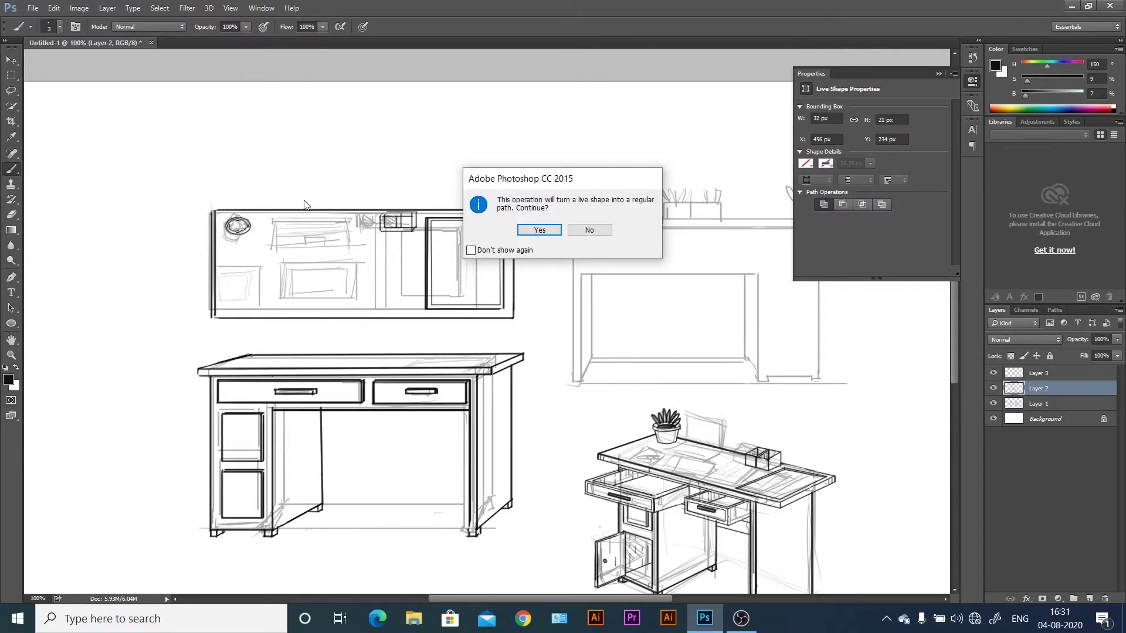
key(Return)
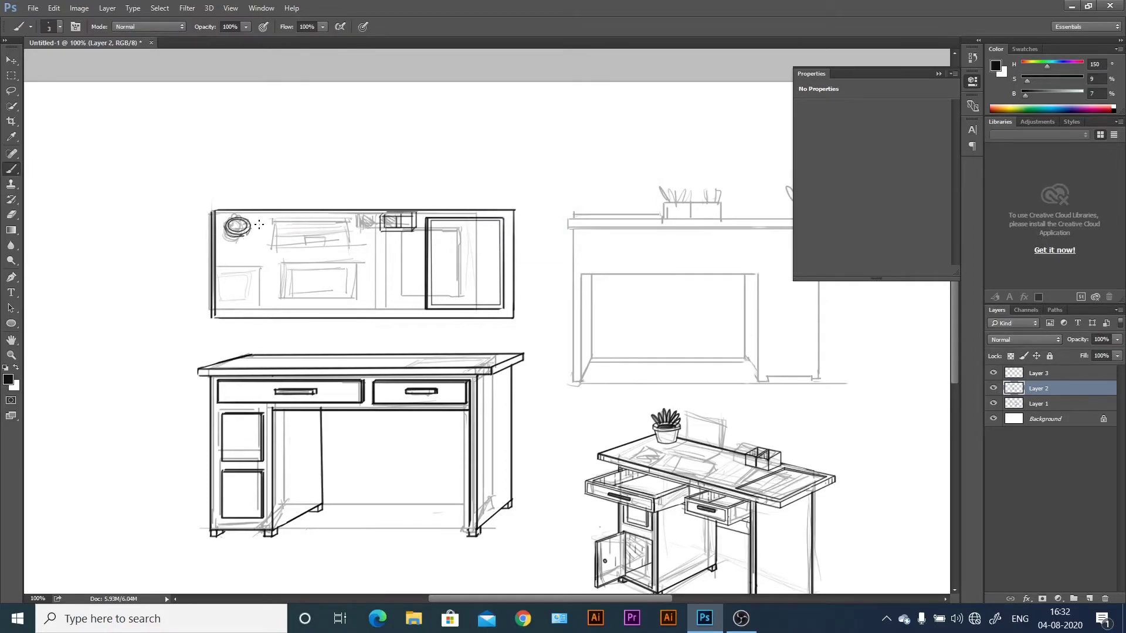
drag(274, 265, 98, 253)
key(bracketright)
Ink the front desk's tabletop lines and its thick left and right legs.
shift+click(644, 207)
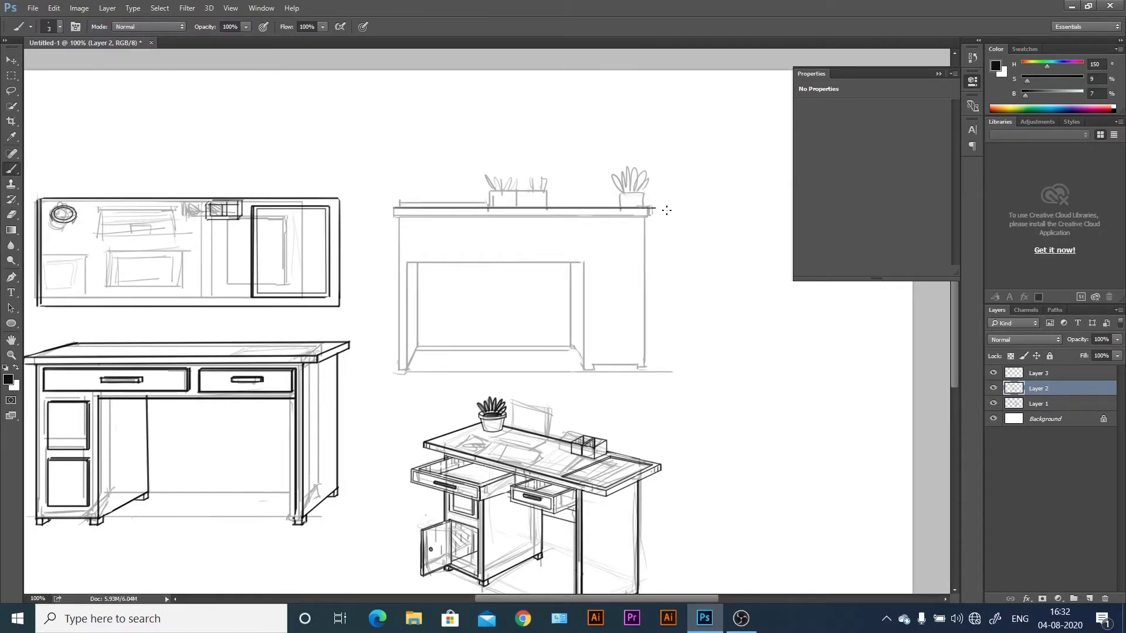
shift+click(387, 216)
shift+click(645, 215)
key(Escape)
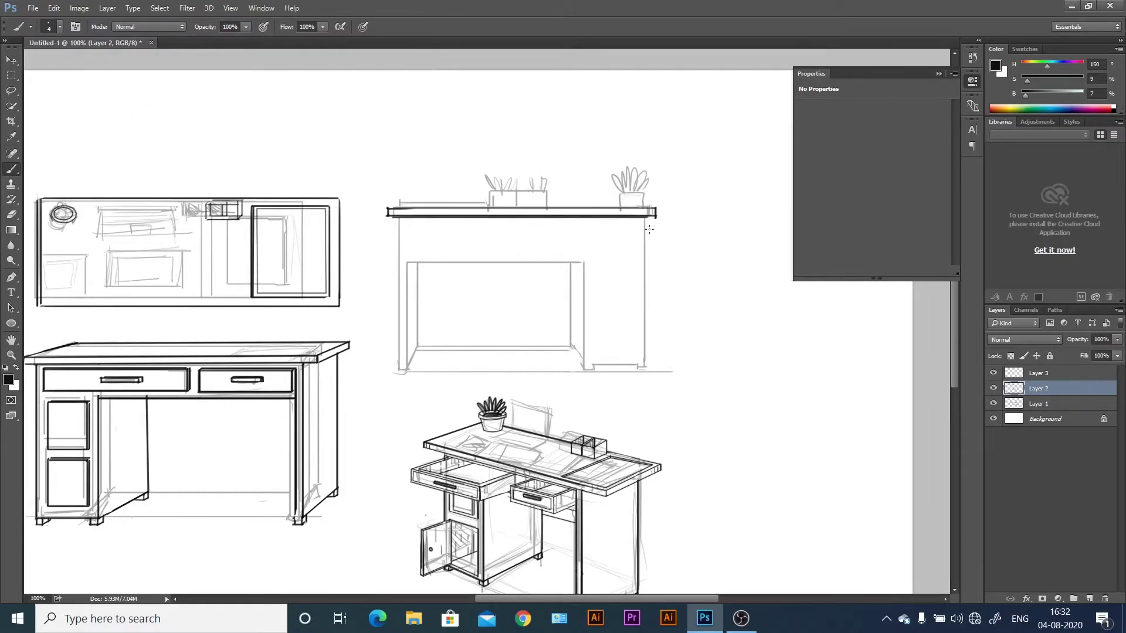
drag(401, 218, 401, 373)
drag(644, 218, 644, 371)
Ink the inner opening's edges and the desk's bottom baseline.
drag(408, 243, 409, 372)
mouse_move(409, 264)
mouse_down()
mouse_move(581, 264)
mouse_move(580, 371)
mouse_up()
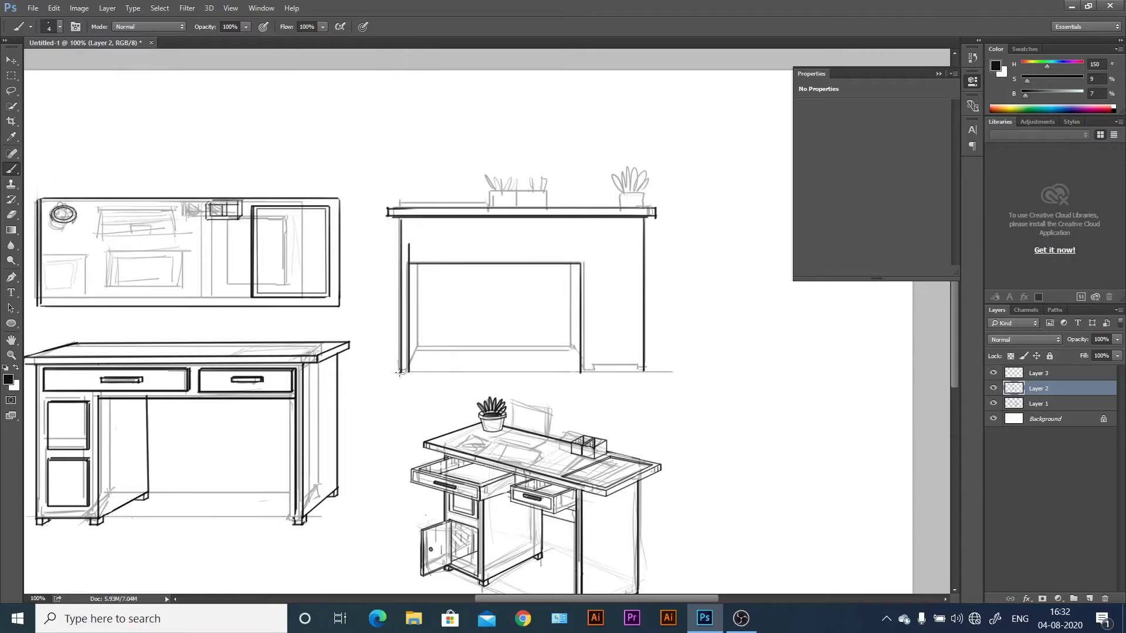
drag(398, 371, 565, 371)
drag(644, 370, 587, 371)
drag(567, 264, 568, 347)
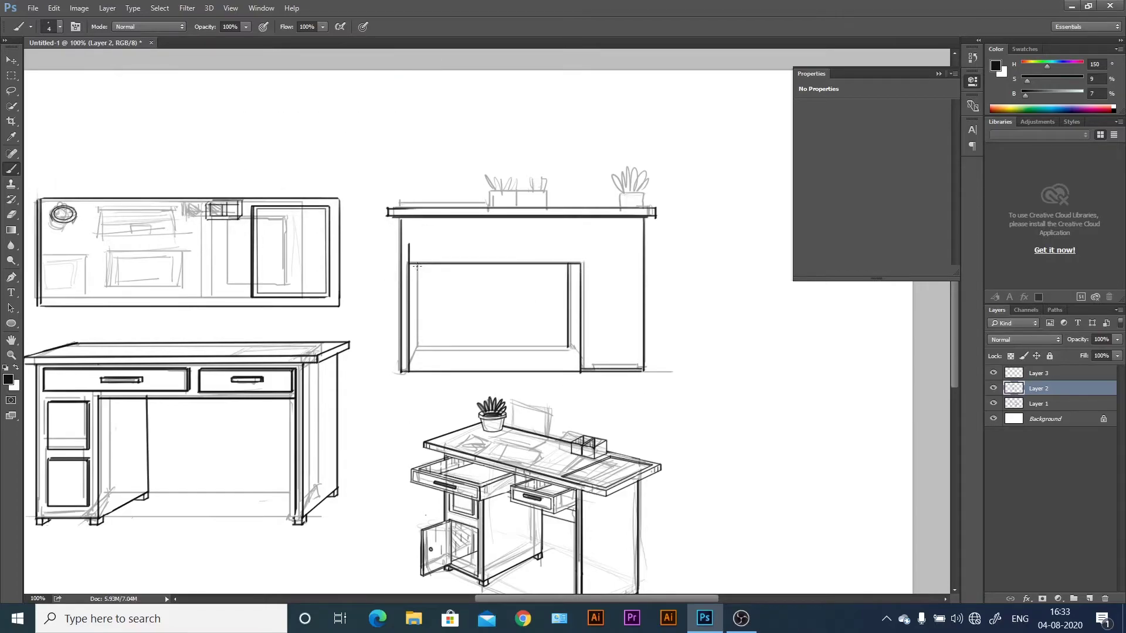
drag(419, 264, 419, 346)
key(Escape)
Trace the raised shelf top with a four-point Pen path and stroke it.
key(p)
click(387, 208)
click(413, 201)
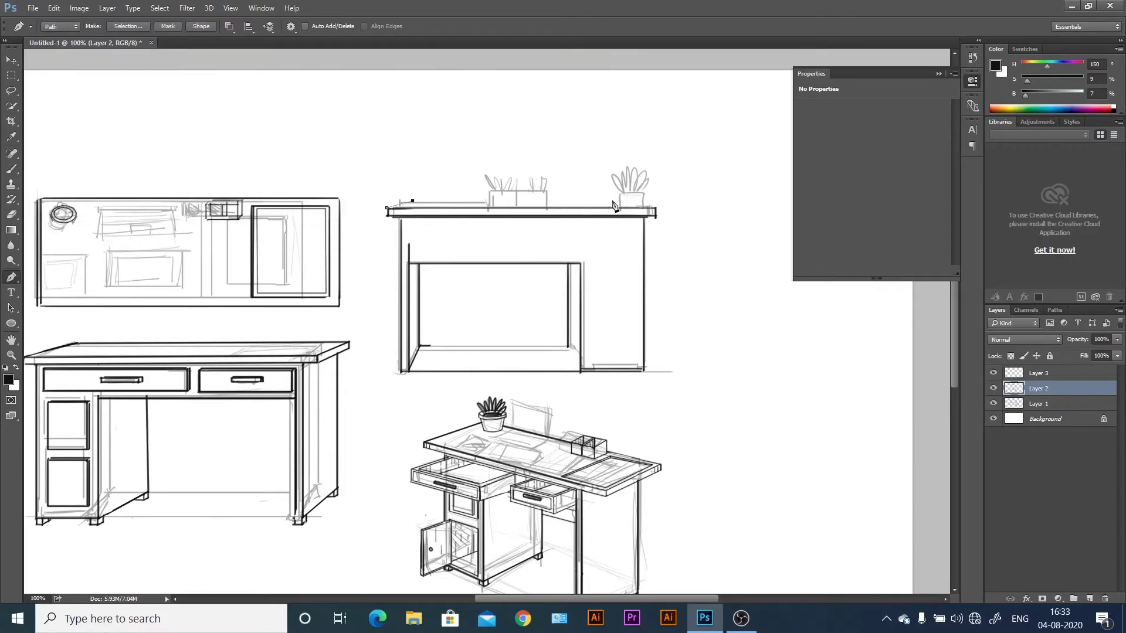
click(617, 201)
click(655, 207)
key(b)
key(Return)
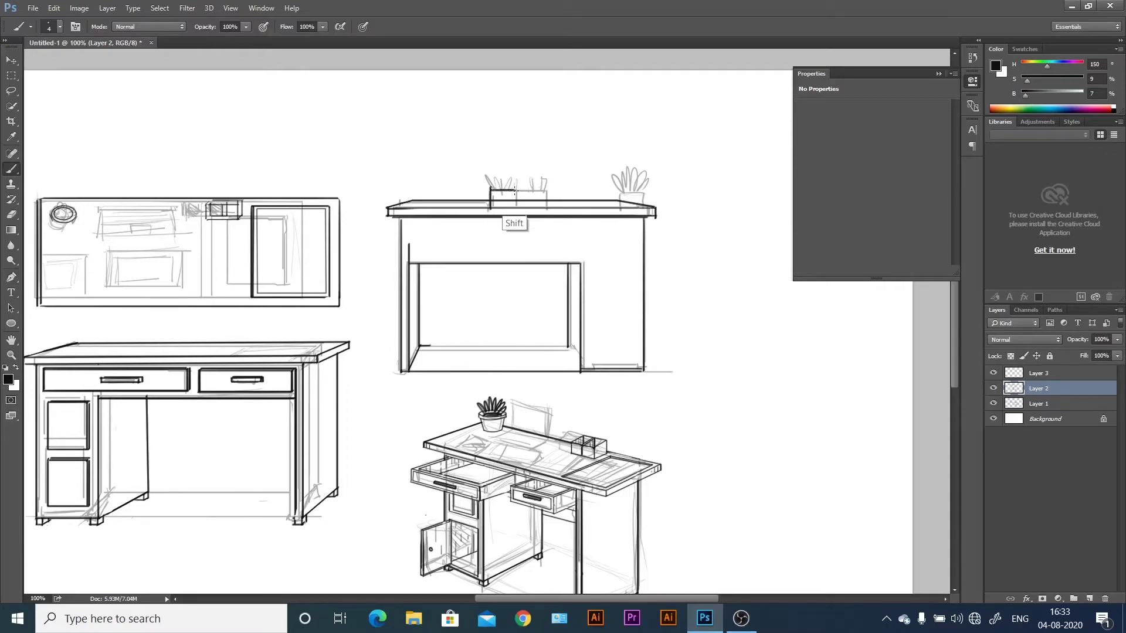
Draw the small box on the desktop with a divider inside.
drag(475, 189, 517, 189)
mouse_move(518, 190)
mouse_down()
mouse_move(518, 208)
mouse_move(498, 209)
mouse_up()
key(e)
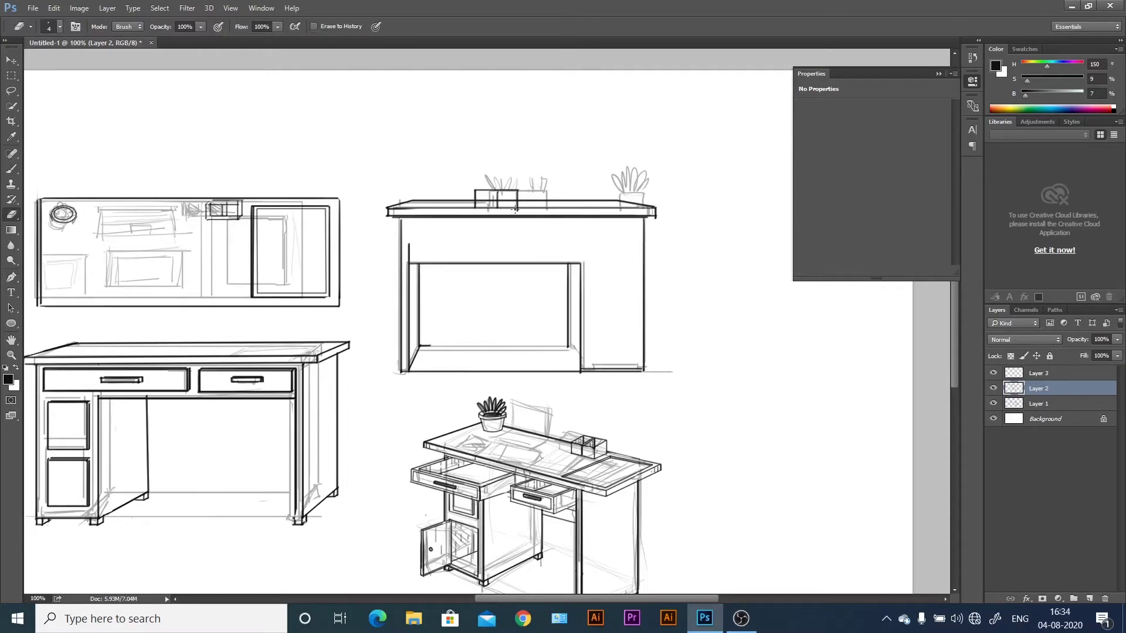
key(b)
Ink the plant pot's rim and bottom with stroked Pen paths.
key(p)
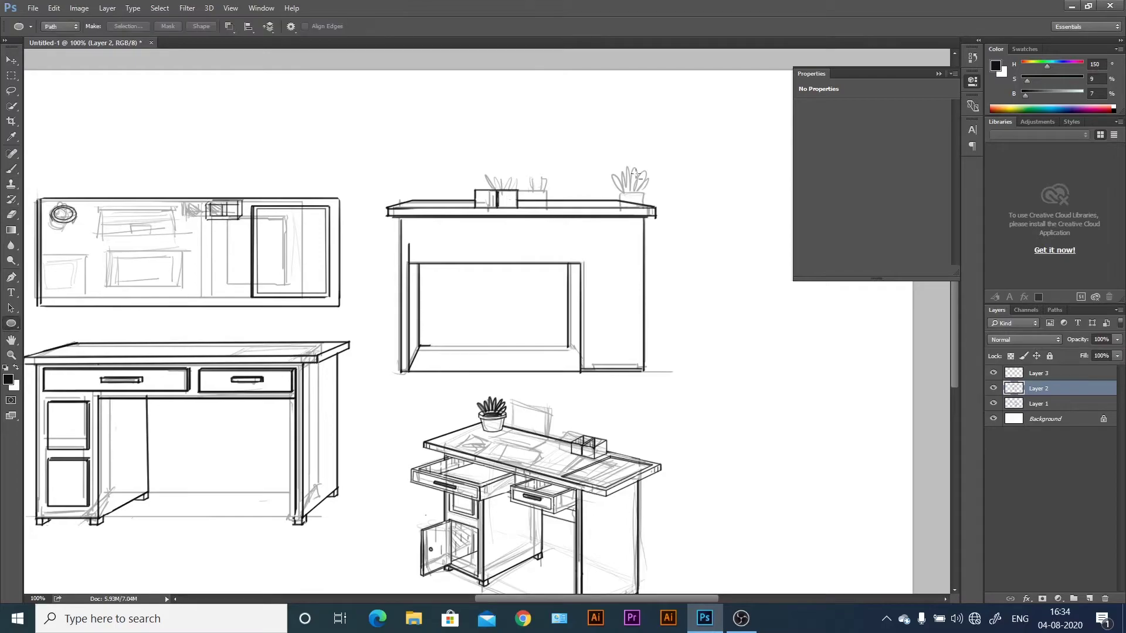
click(610, 189)
click(644, 189)
click(644, 194)
key(b)
key(Return)
key(p)
click(615, 206)
click(641, 205)
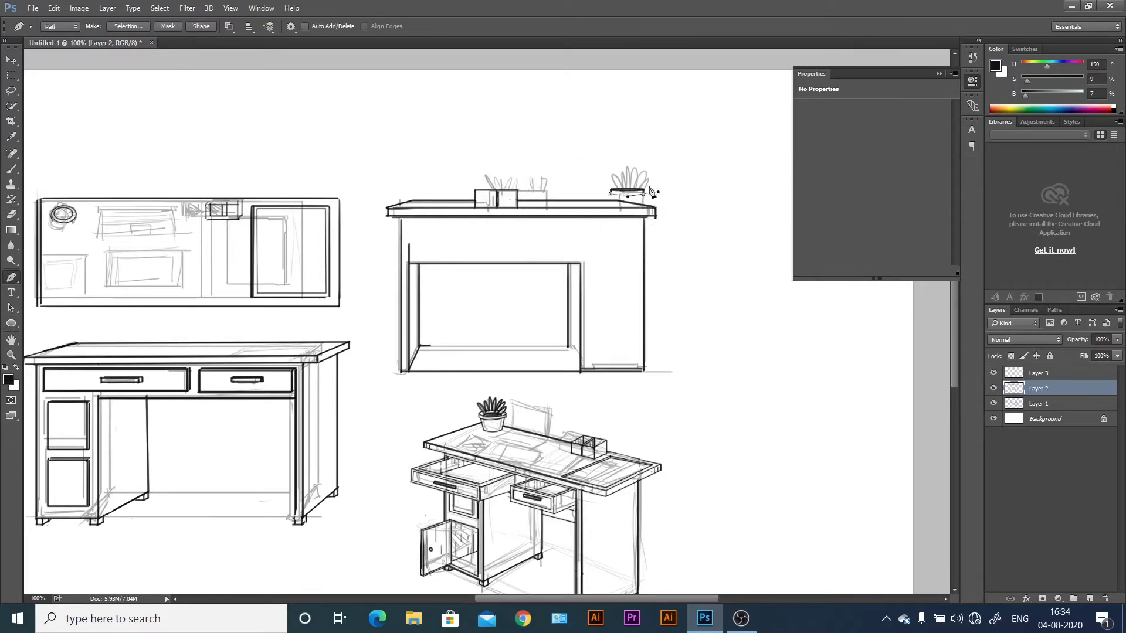
key(b)
Stroke the plant's leaf paths with dark lines and clean up with the eraser.
key(p)
key(b)
key(Return)
key(p)
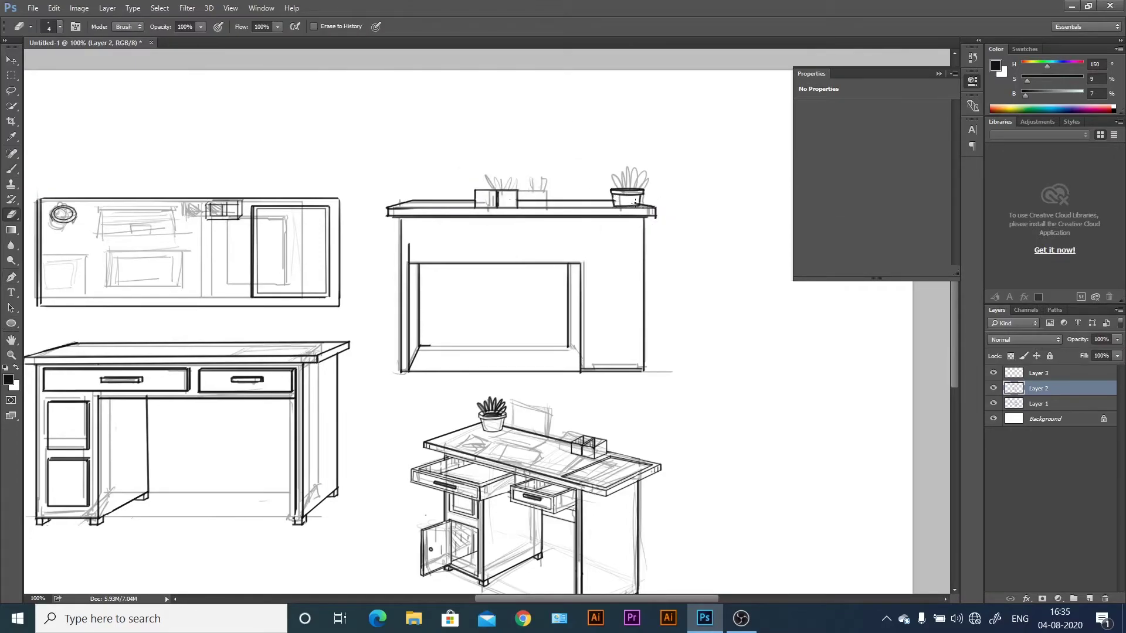
key(b)
key(Return)
key(p)
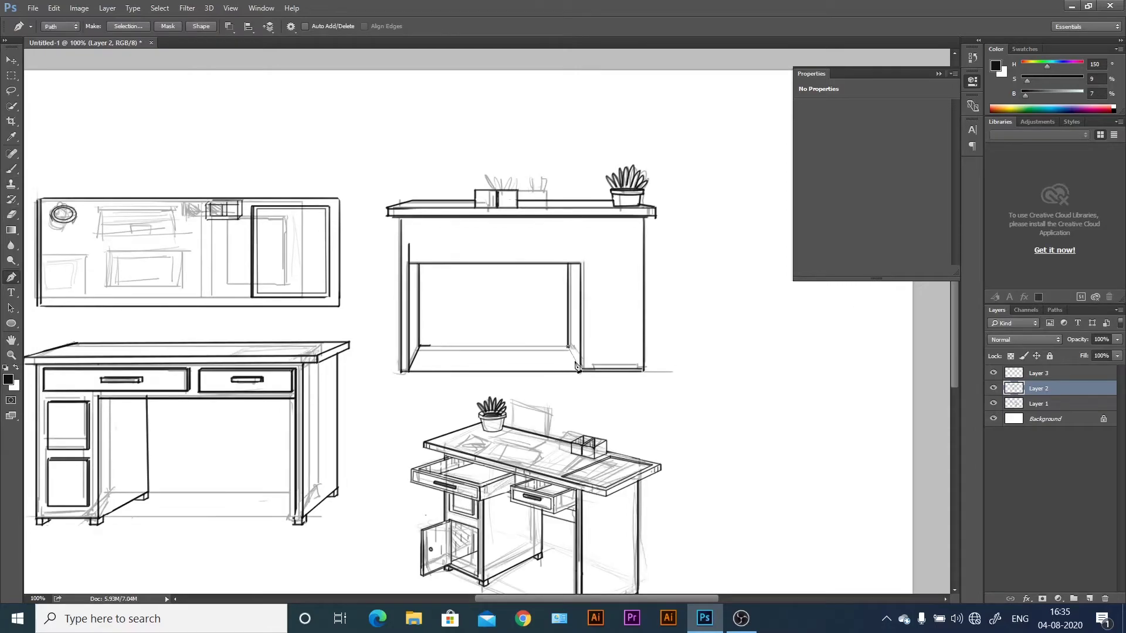
key(e)
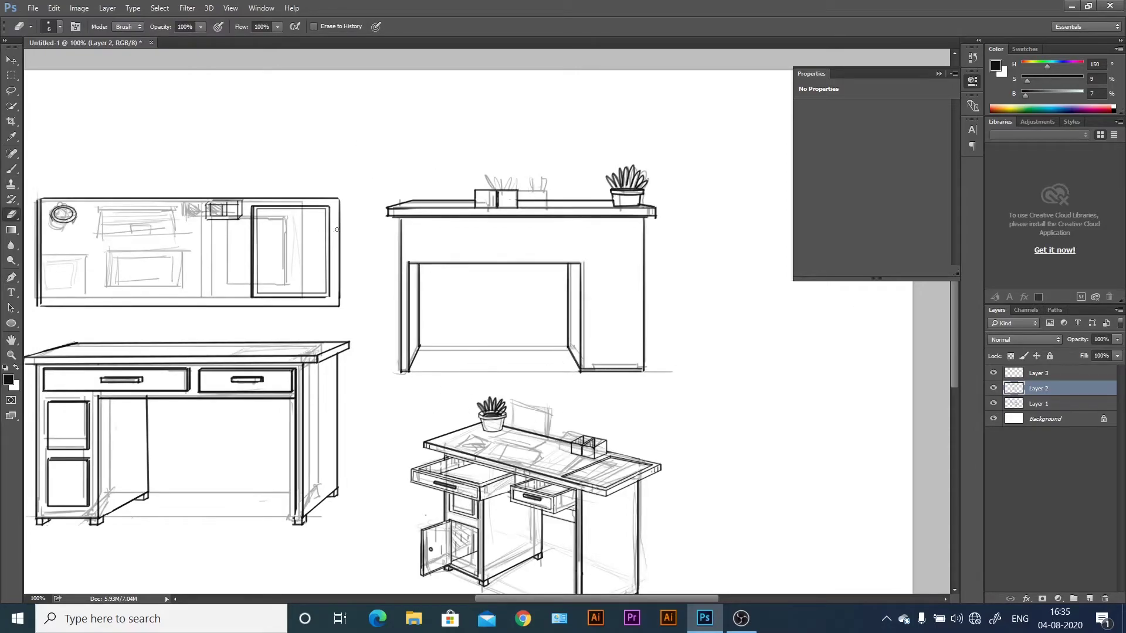
key(b)
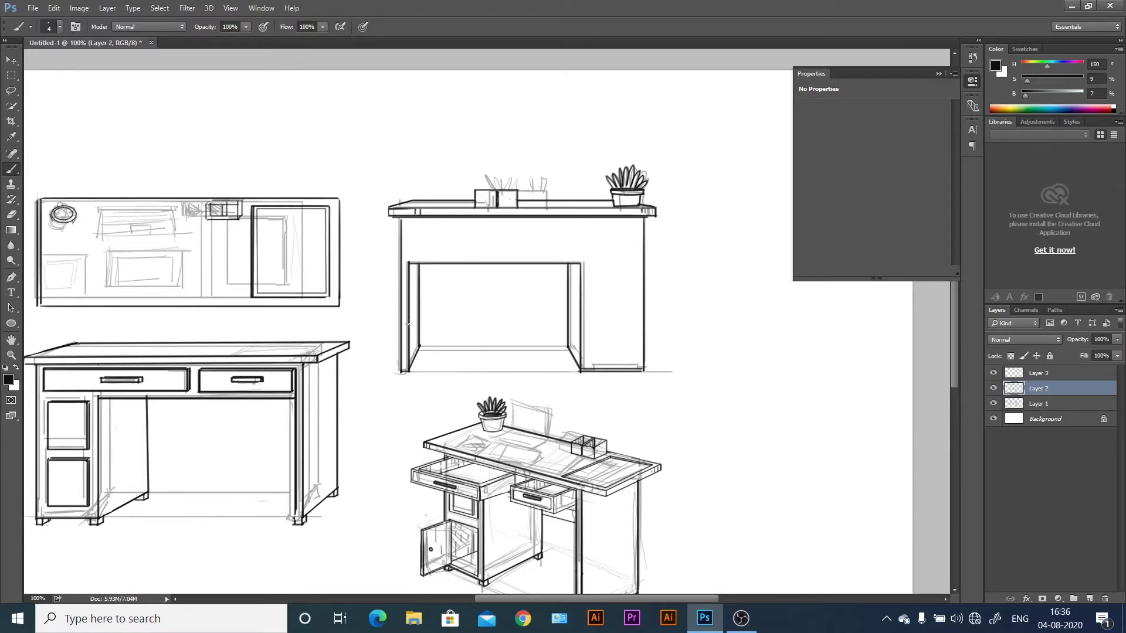
Draw the shelf line across the opening and darken the inner left leg and bottom line.
drag(414, 315, 574, 315)
drag(413, 316, 415, 263)
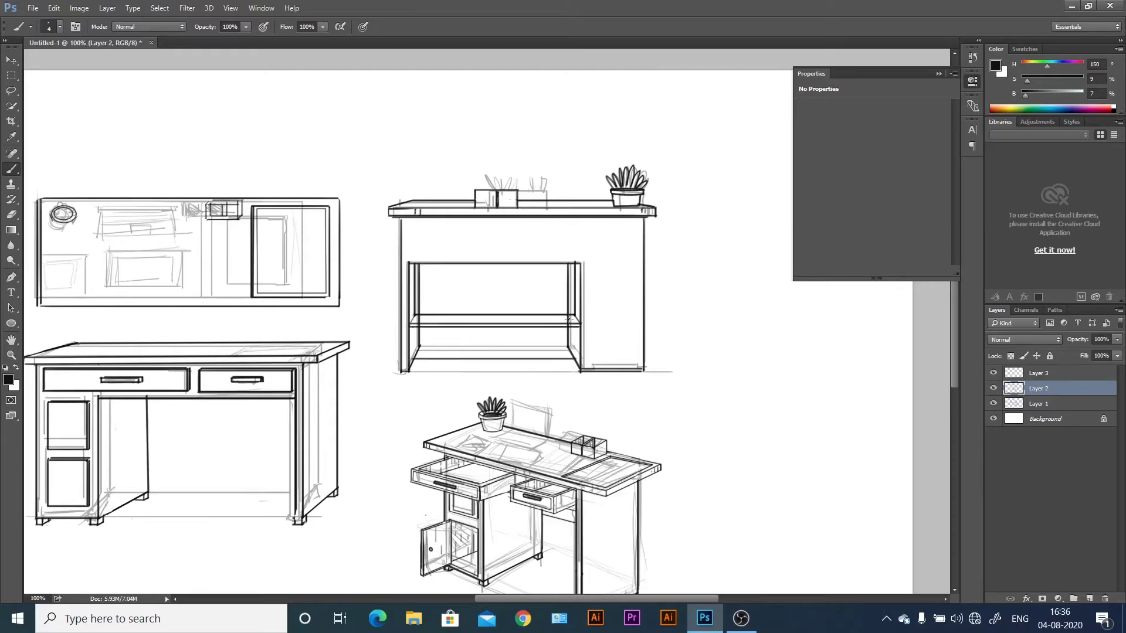
drag(409, 371, 582, 370)
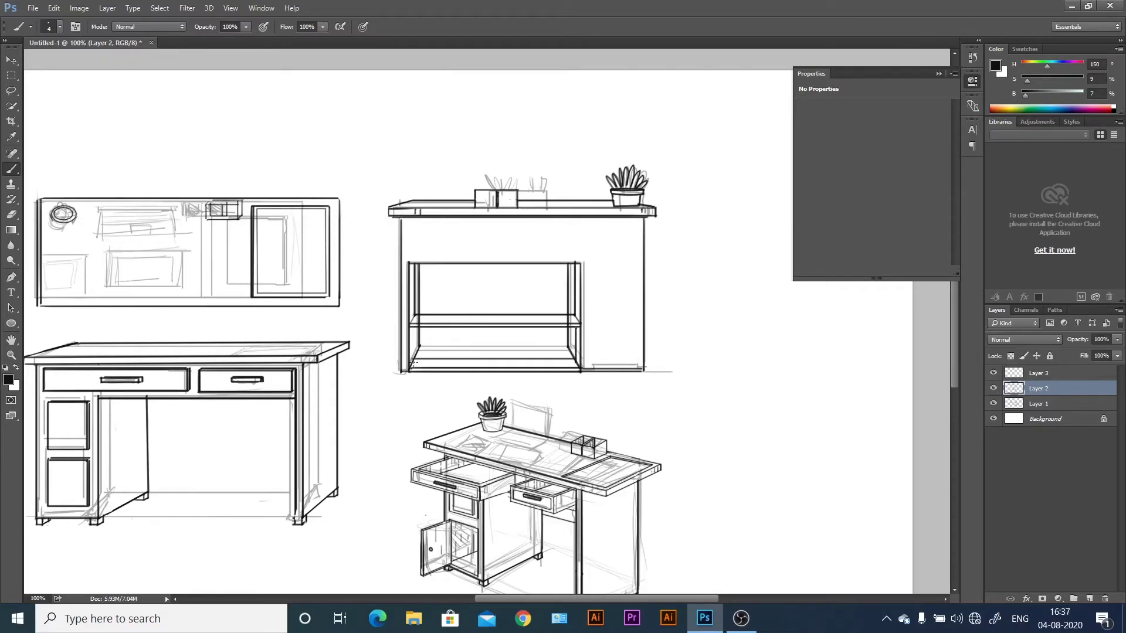
key(e)
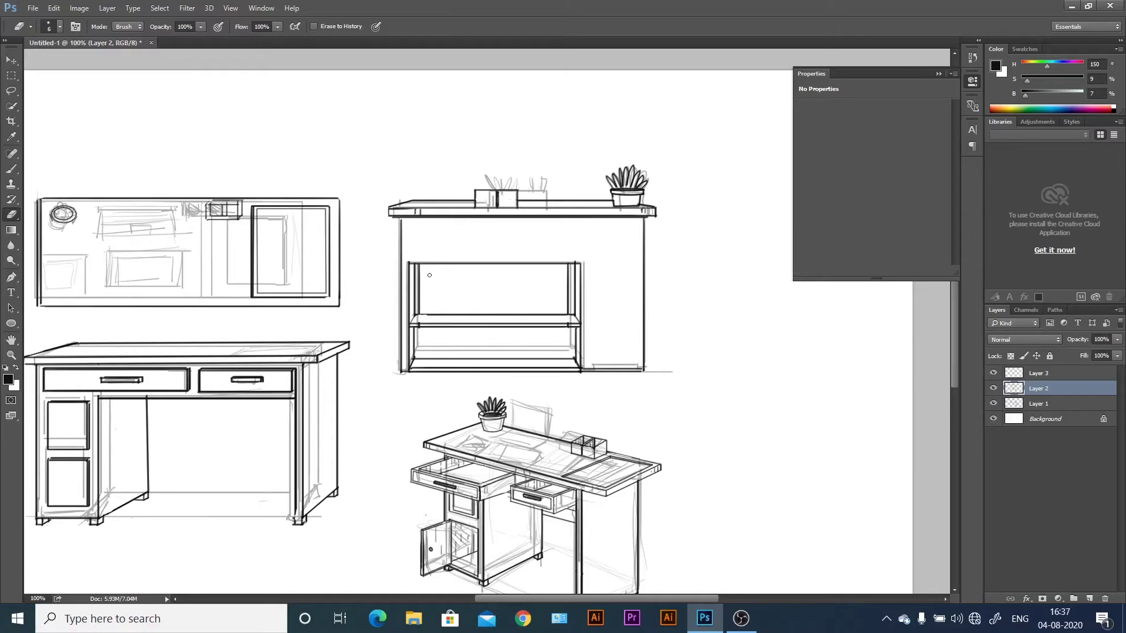
key(b)
Darken the shelf unit's top edge, add the upper cubby shelf line, and erase a stray mark.
drag(577, 264, 409, 264)
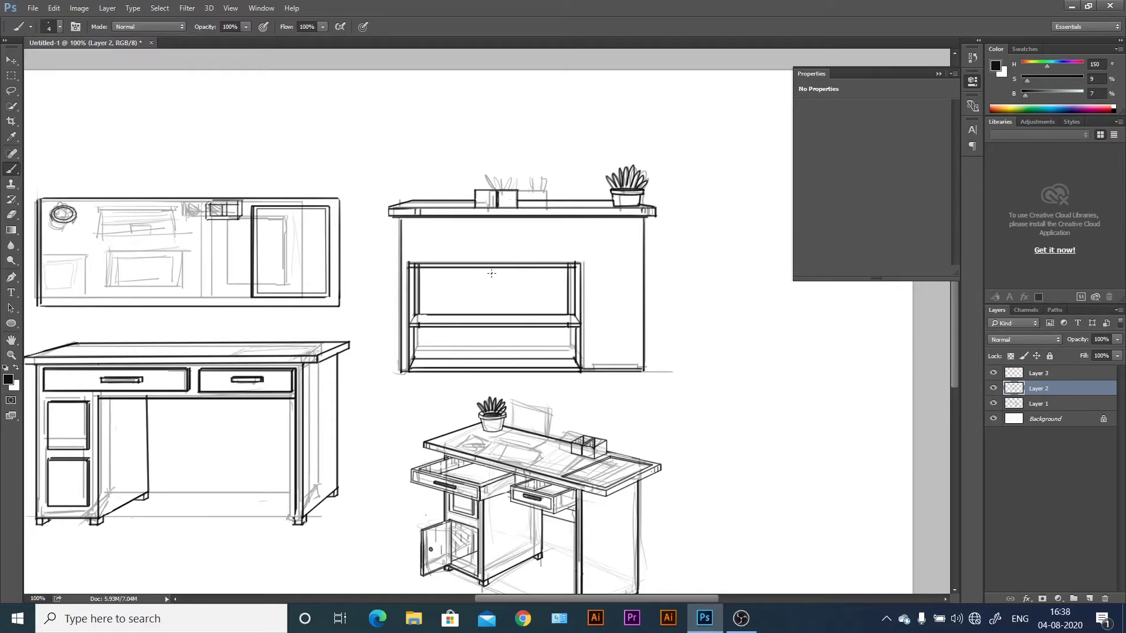
drag(503, 296, 577, 298)
key(Escape)
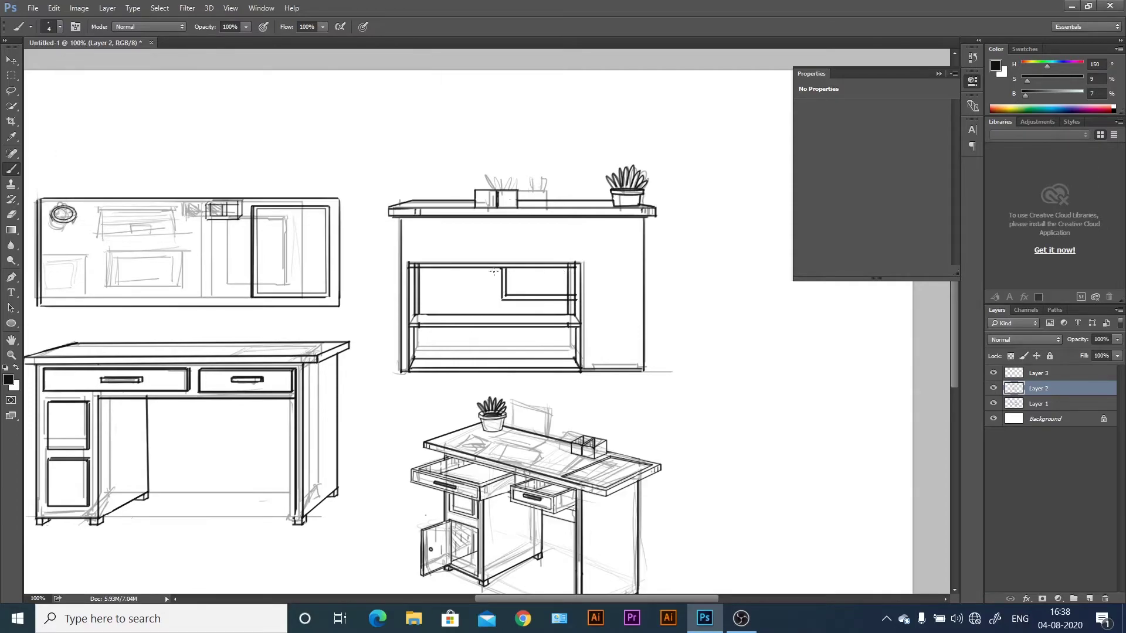
key(p)
key(b)
drag(501, 292, 572, 292)
key(e)
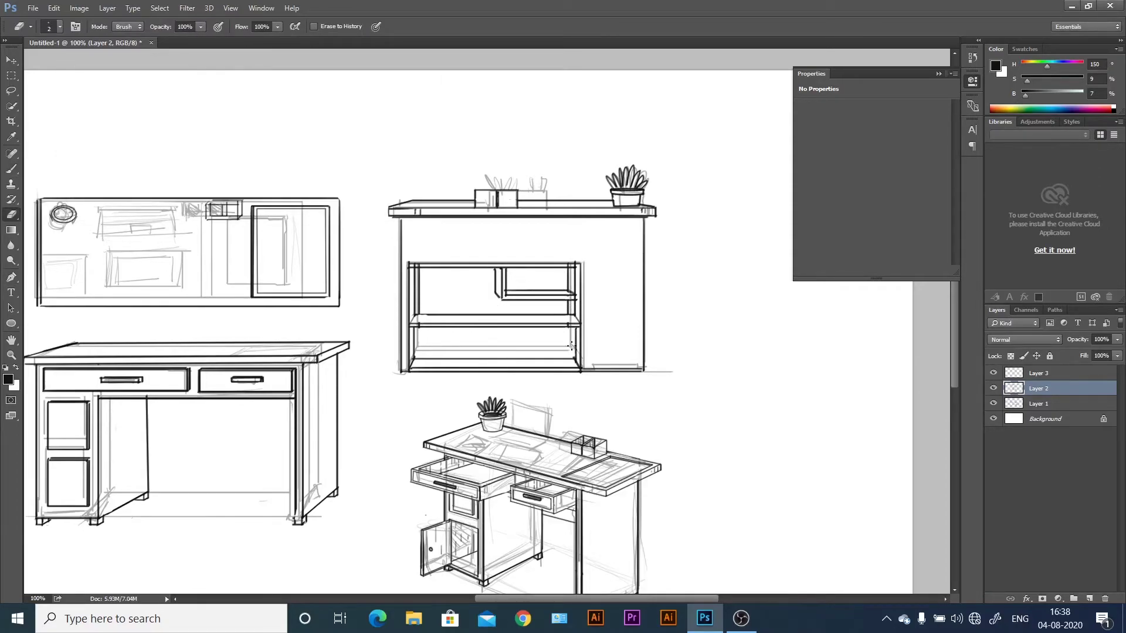
Toggle the rough sketch layer, erase strays near the cubby, and line the shelf unit's top and right side.
click(992, 403)
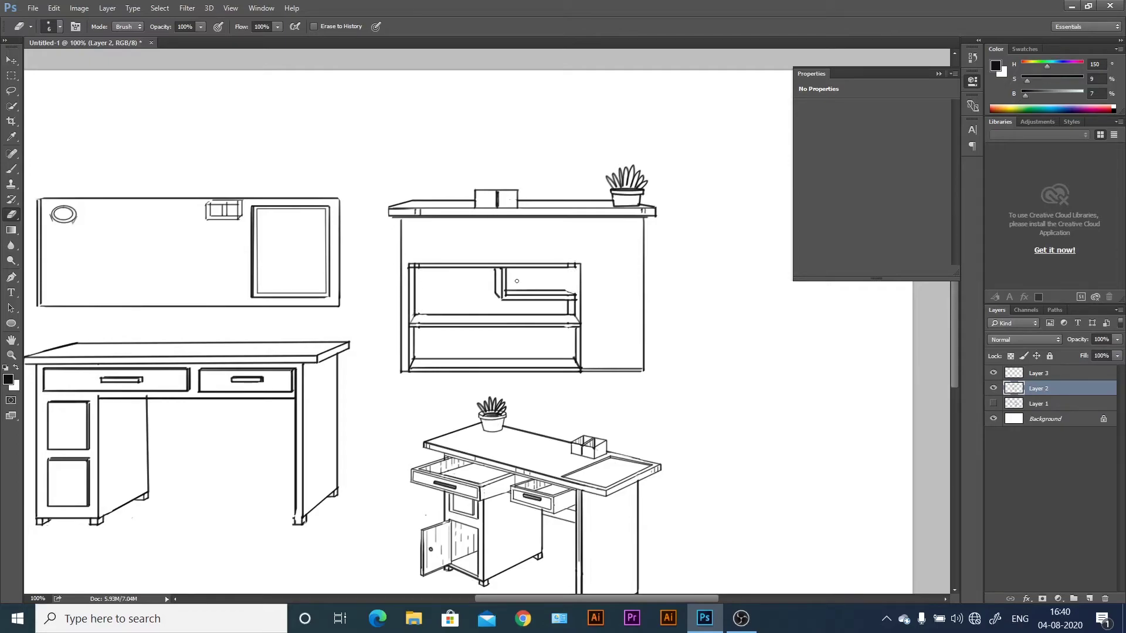
key(b)
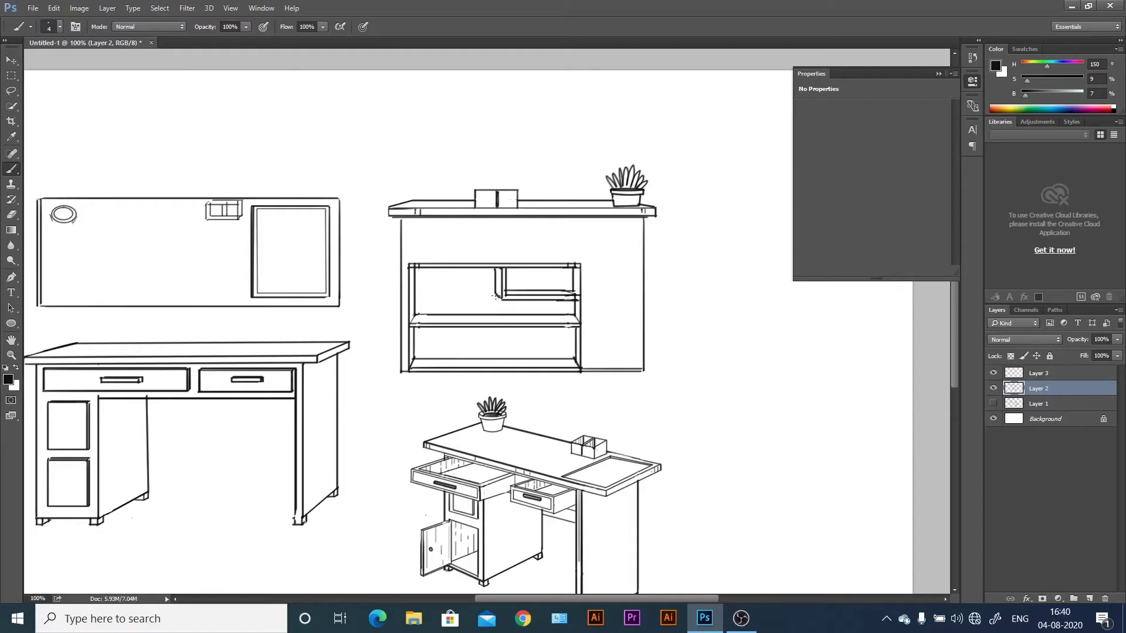
key(e)
drag(575, 294, 559, 293)
key(b)
key(e)
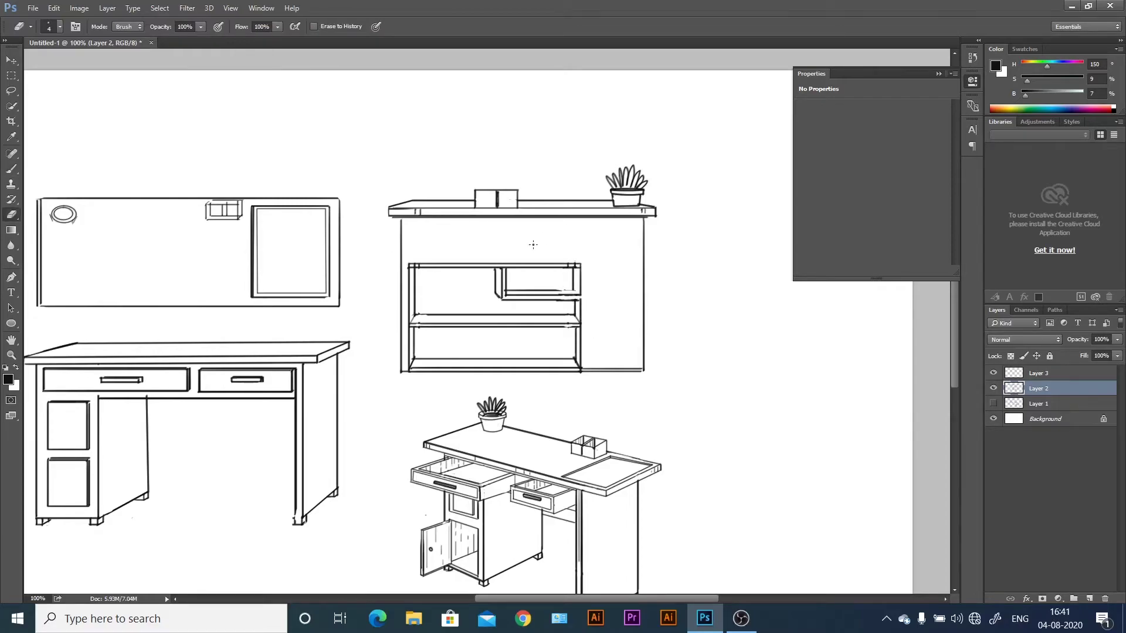
key(b)
drag(406, 259, 587, 259)
drag(587, 259, 587, 356)
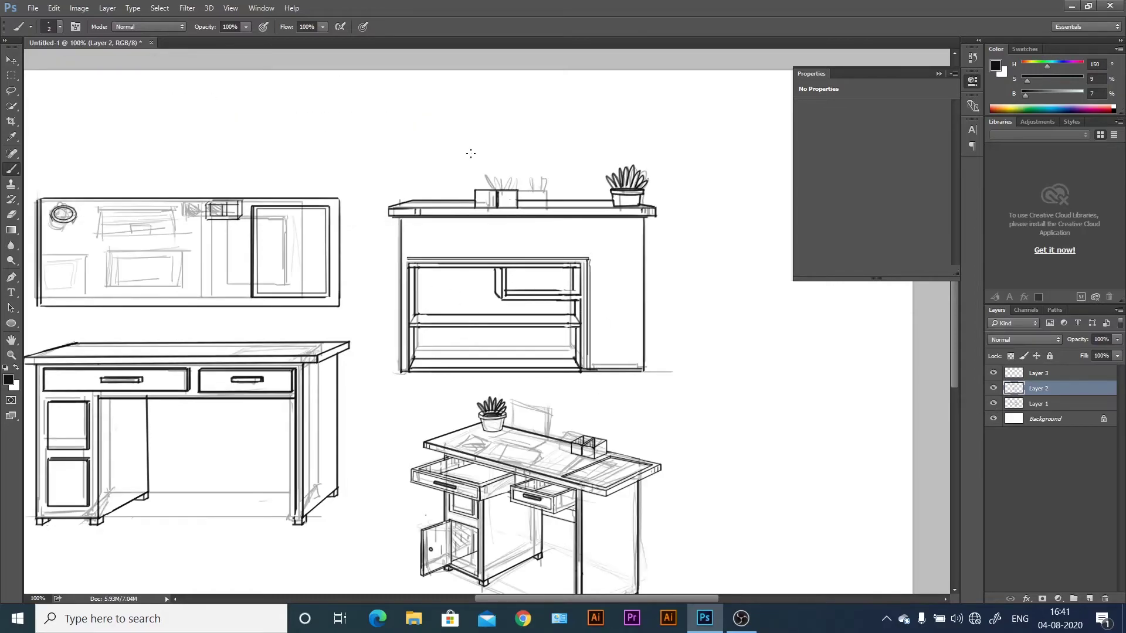
Ink the left desk's inner leg and knee-opening base line, plus a floor-line path under the perspective desk.
drag(315, 386, 376, 318)
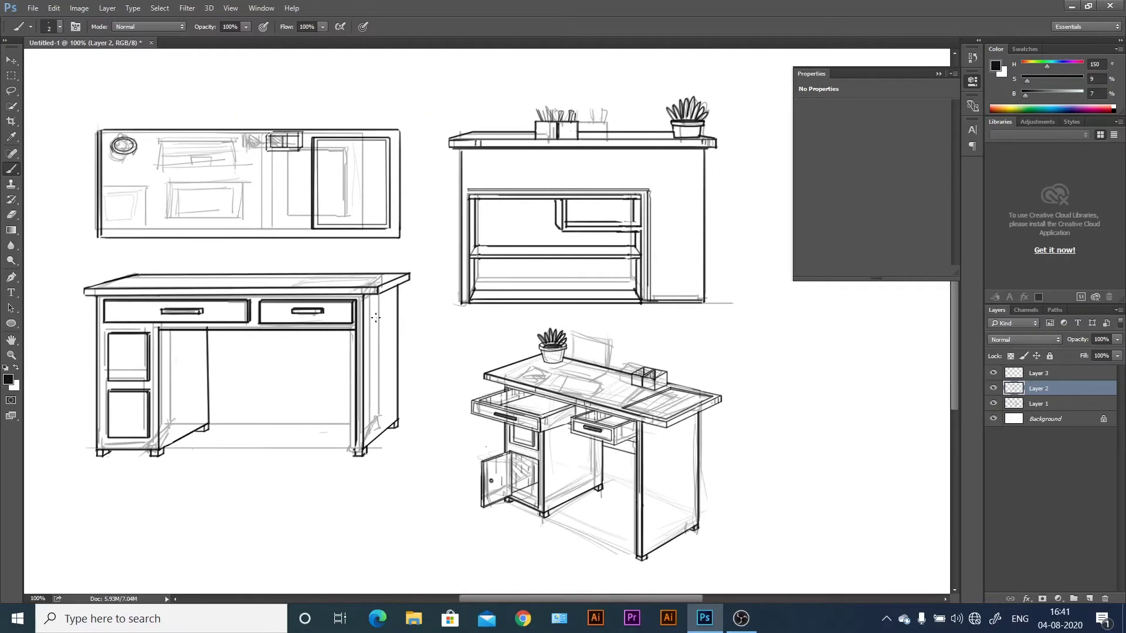
shift+click(190, 433)
shift+click(355, 433)
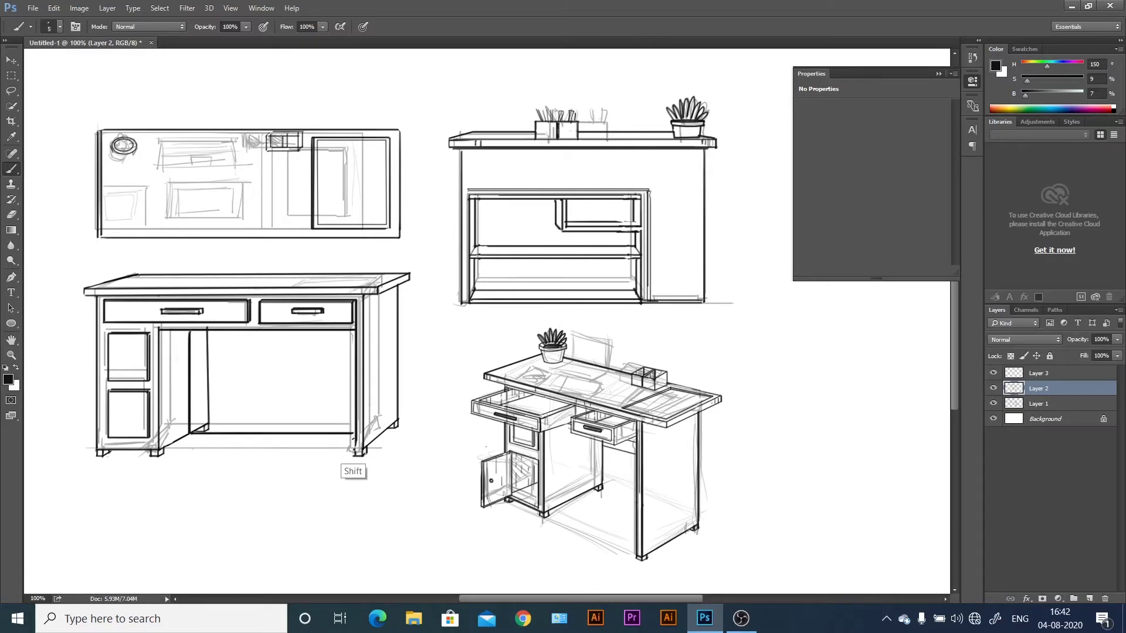
key(e)
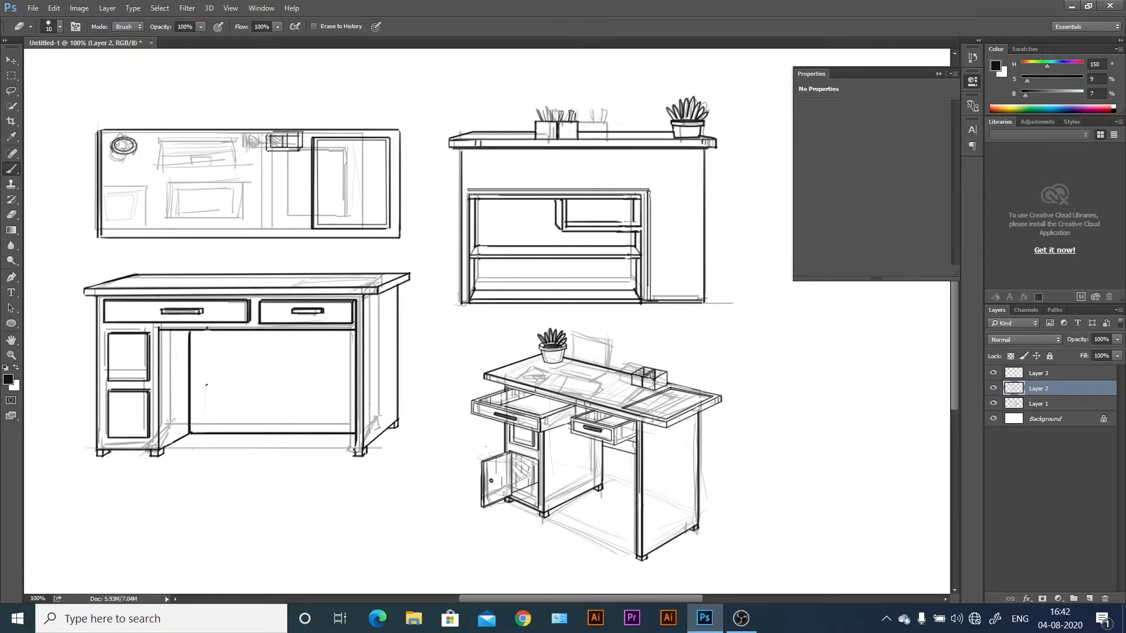
key(b)
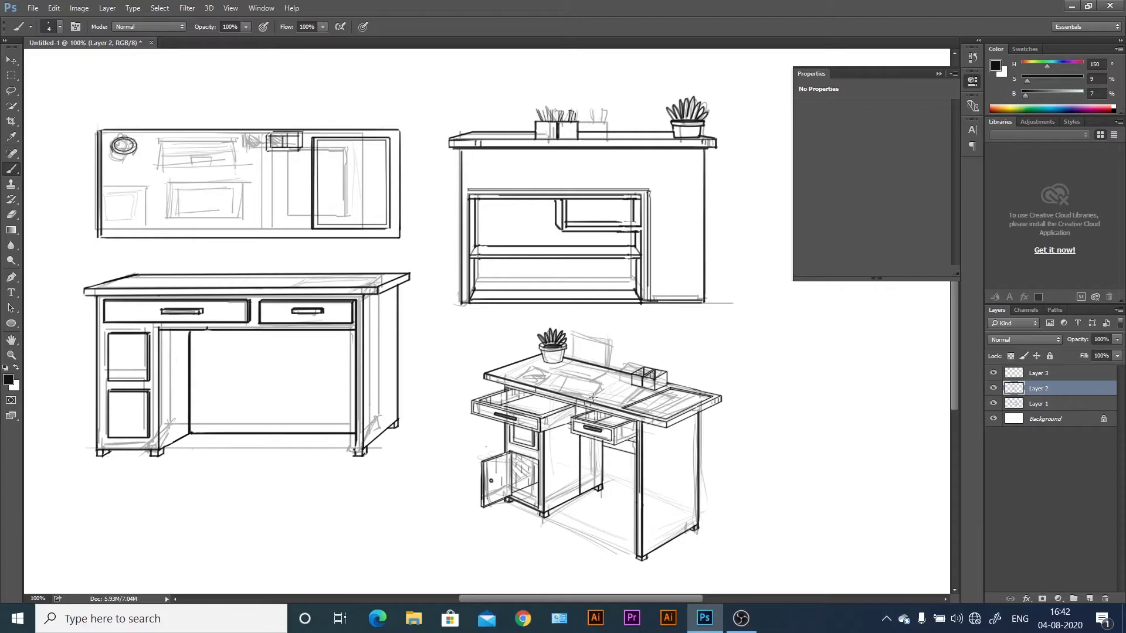
key(p)
click(581, 494)
click(680, 536)
key(e)
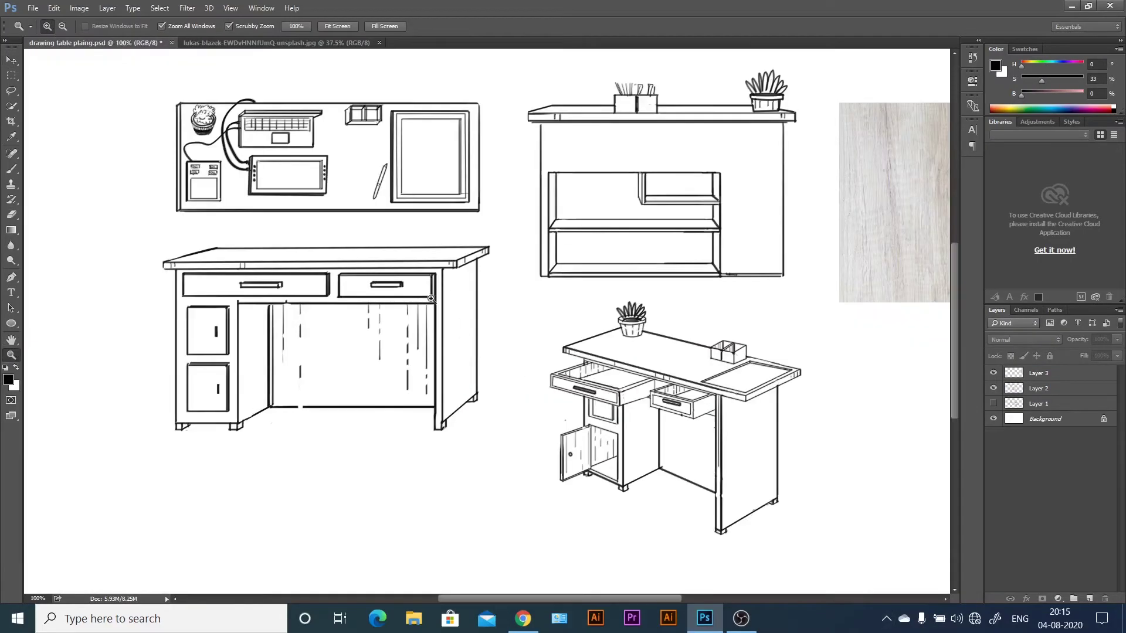
Bring the wood texture onto the shelf desk and scale it to cover it.
key(v)
drag(895, 203, 657, 244)
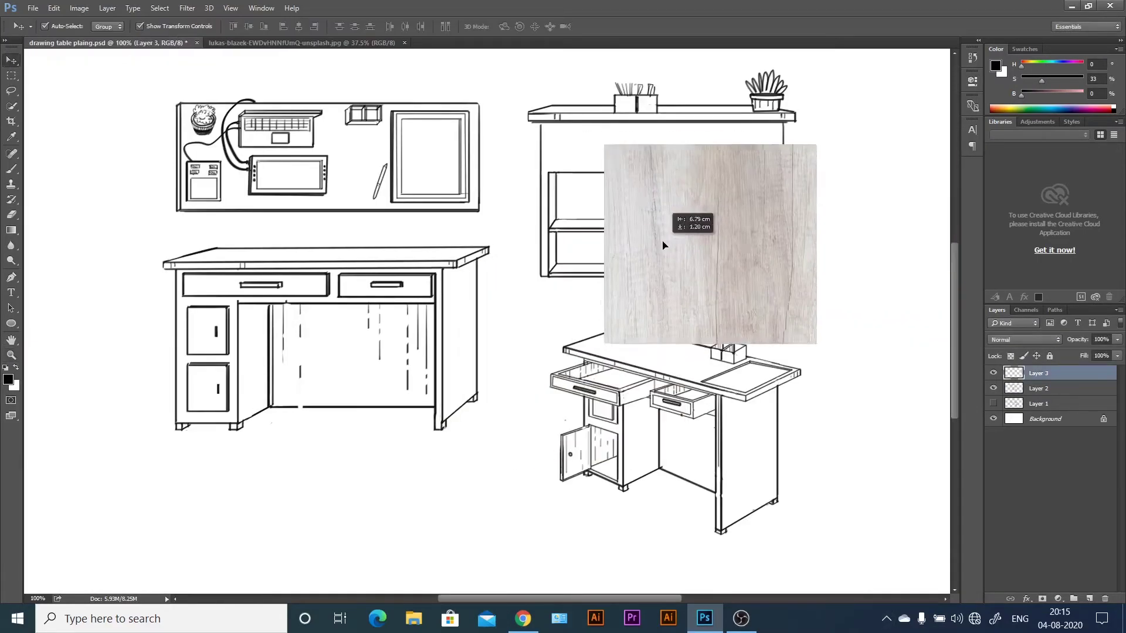
key(ctrl+bracketleft)
key(ctrl+bracketleft)
drag(719, 176, 688, 134)
drag(561, 101, 515, 87)
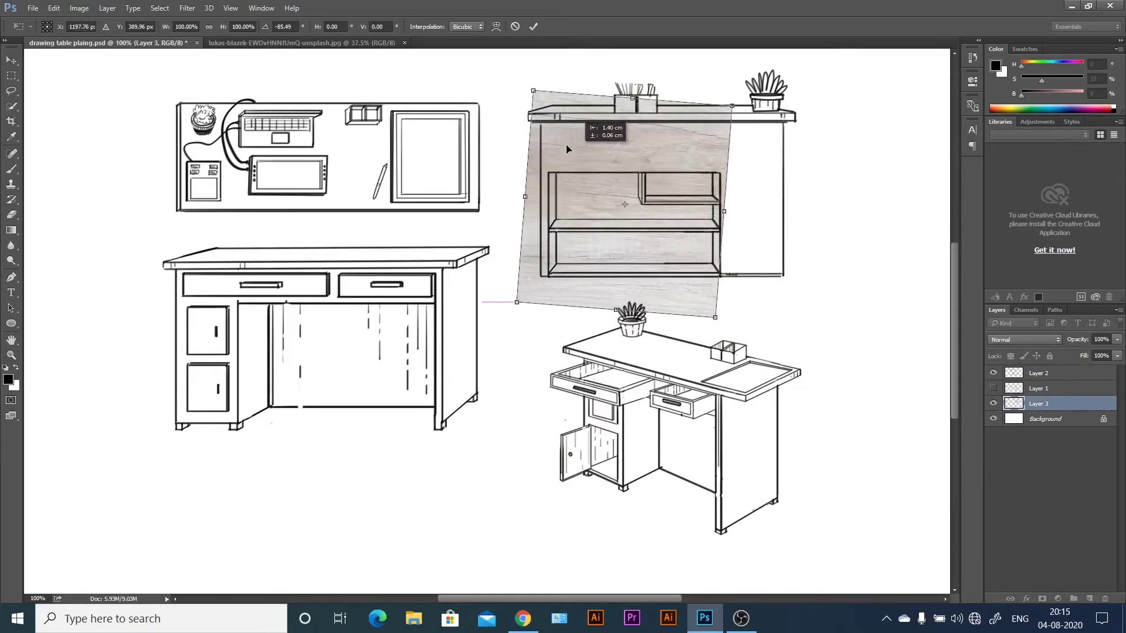
key(Return)
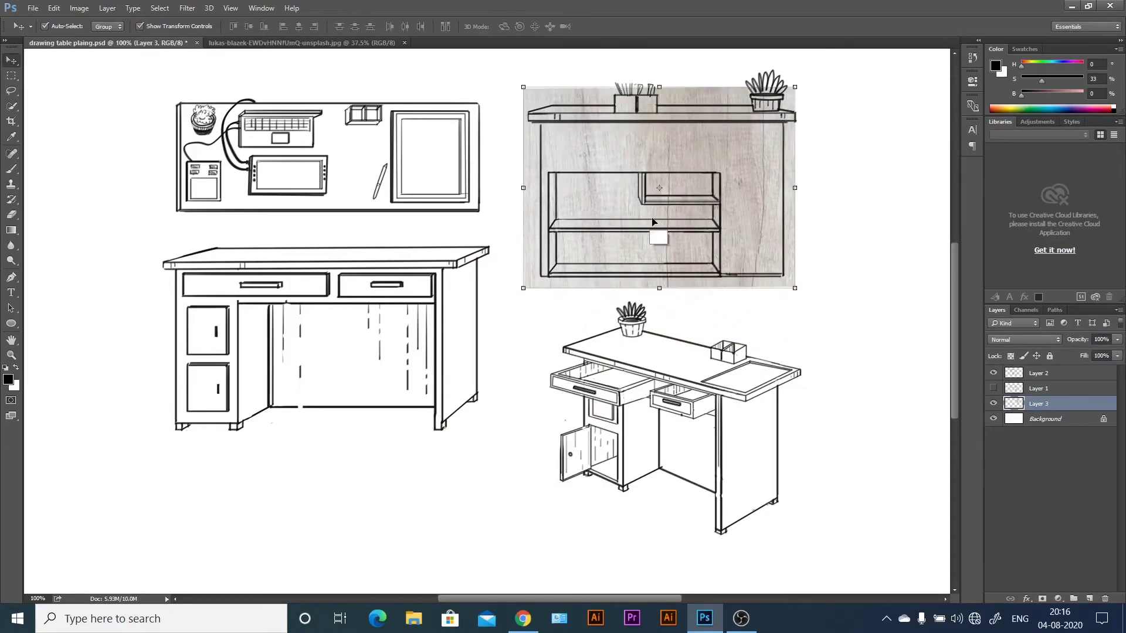
Copy the wood texture behind the other desks and erase its excess past the top-down drawing's left edge.
drag(659, 188, 296, 337)
mouse_move(376, 342)
mouse_down()
mouse_move(656, 427)
mouse_move(747, 414)
mouse_up()
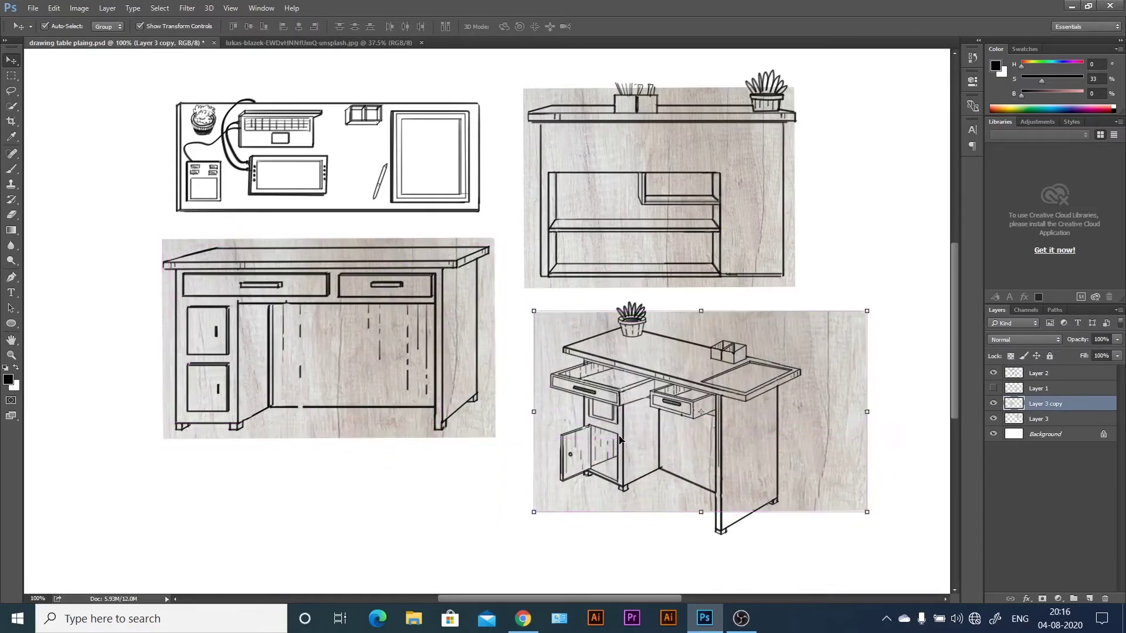
drag(655, 412, 295, 122)
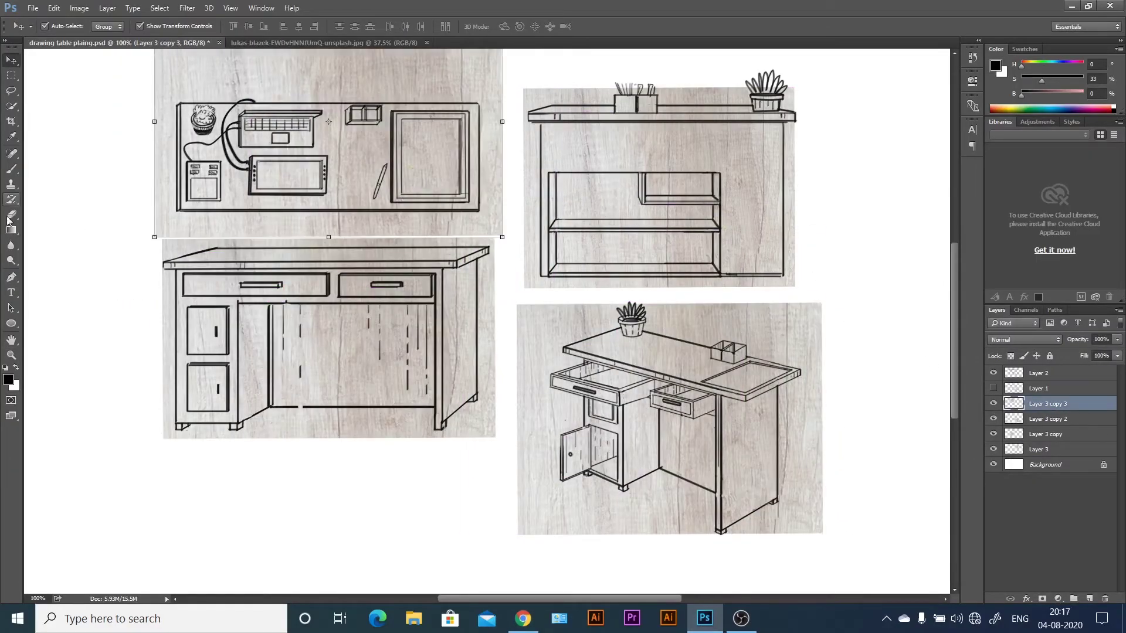
key(e)
right_click(161, 146)
drag(164, 199, 161, 103)
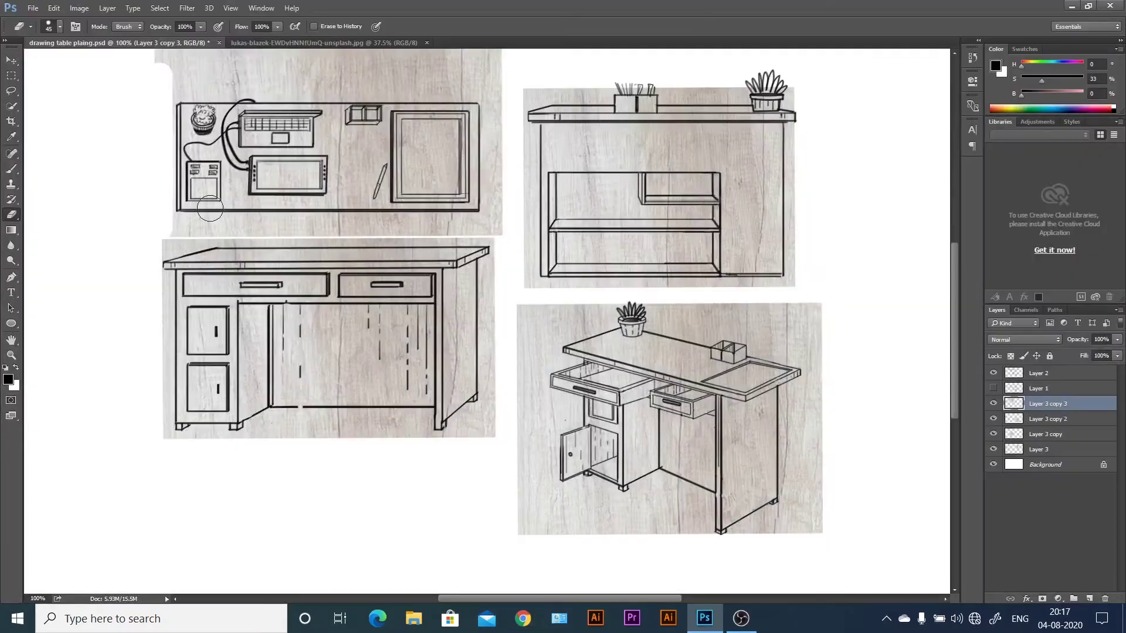
Erase the leftover wood texture around the top-down desk drawing using straight strokes.
mouse_move(220, 79)
mouse_down()
mouse_move(342, 127)
mouse_move(143, 184)
mouse_move(485, 191)
mouse_move(485, 306)
mouse_up()
click(142, 331)
shift+click(481, 329)
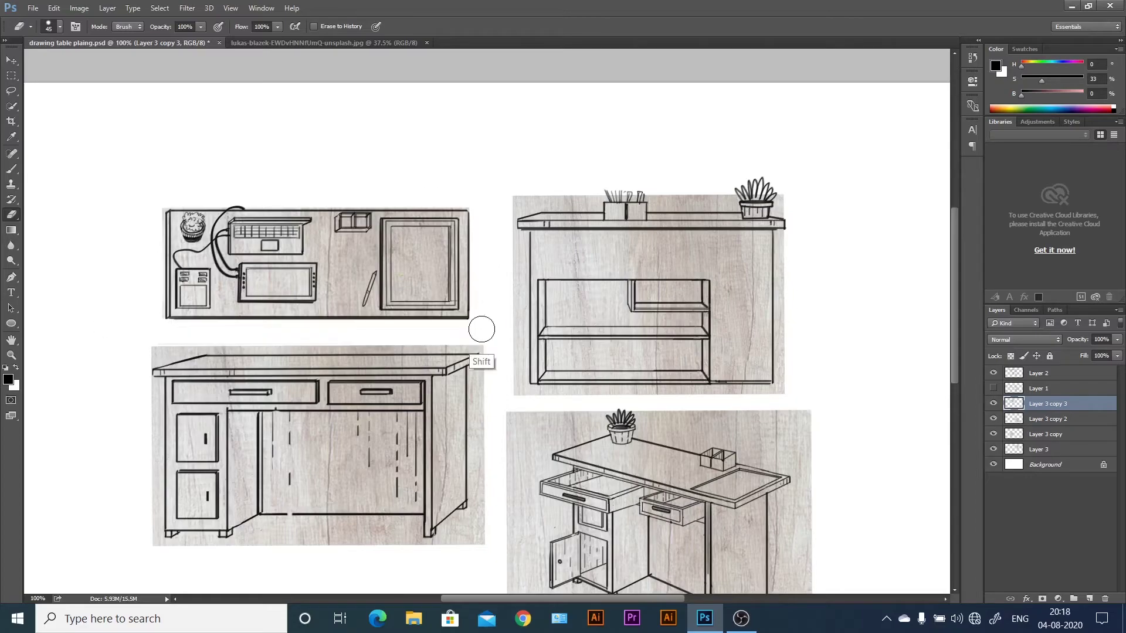
key(shift)
key(shift)
key(shift)
click(371, 194)
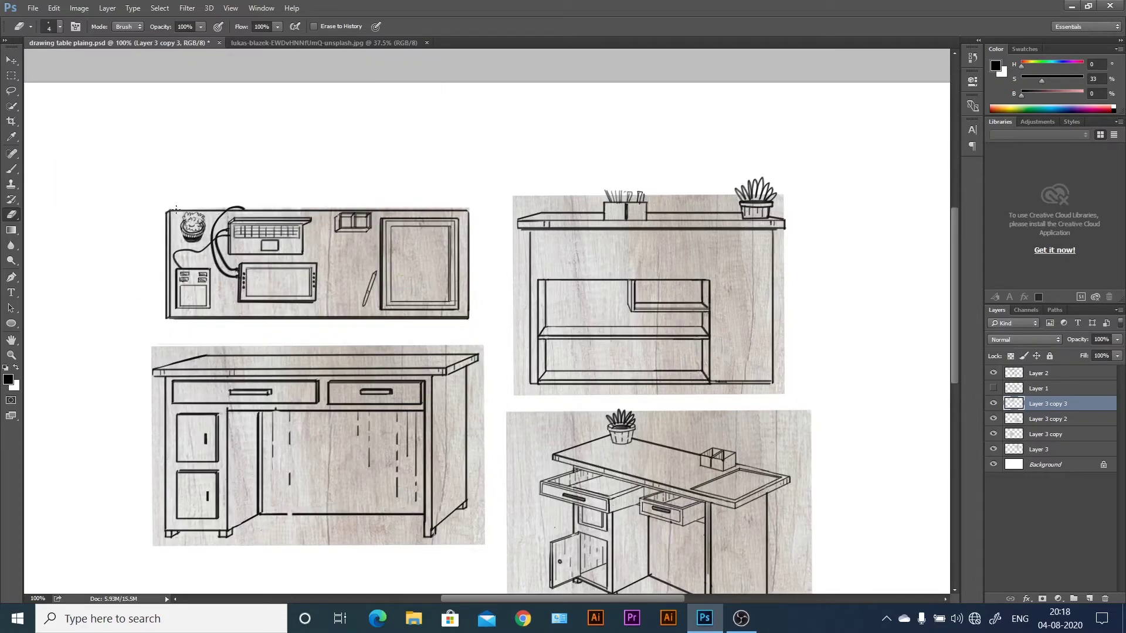
On the front desk's layer, trim the excess wood along its edges with a larger eraser.
ctrl+click(154, 359)
key(bracketright)
key(bracketright)
key(bracketright)
mouse_move(179, 352)
mouse_down()
mouse_move(150, 366)
mouse_move(481, 349)
mouse_move(475, 542)
mouse_up()
key(bracketright)
key(bracketright)
drag(160, 377, 159, 545)
key(shift)
key(shift)
key(shift)
click(369, 191)
On the shelf drawing's layer, erase the leftover wood along its edges and above the tabletop.
scroll(356, 381, down, 5)
mouse_move(276, 373)
mouse_down()
mouse_move(437, 374)
mouse_move(225, 404)
mouse_up()
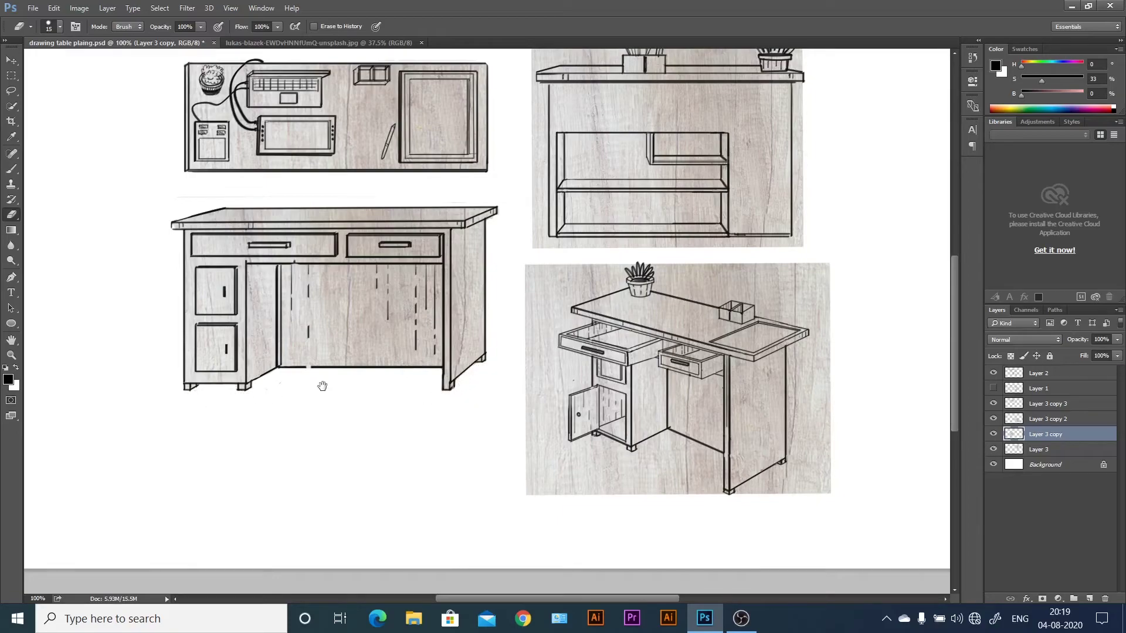
drag(322, 385, 154, 430)
ctrl+click(377, 131)
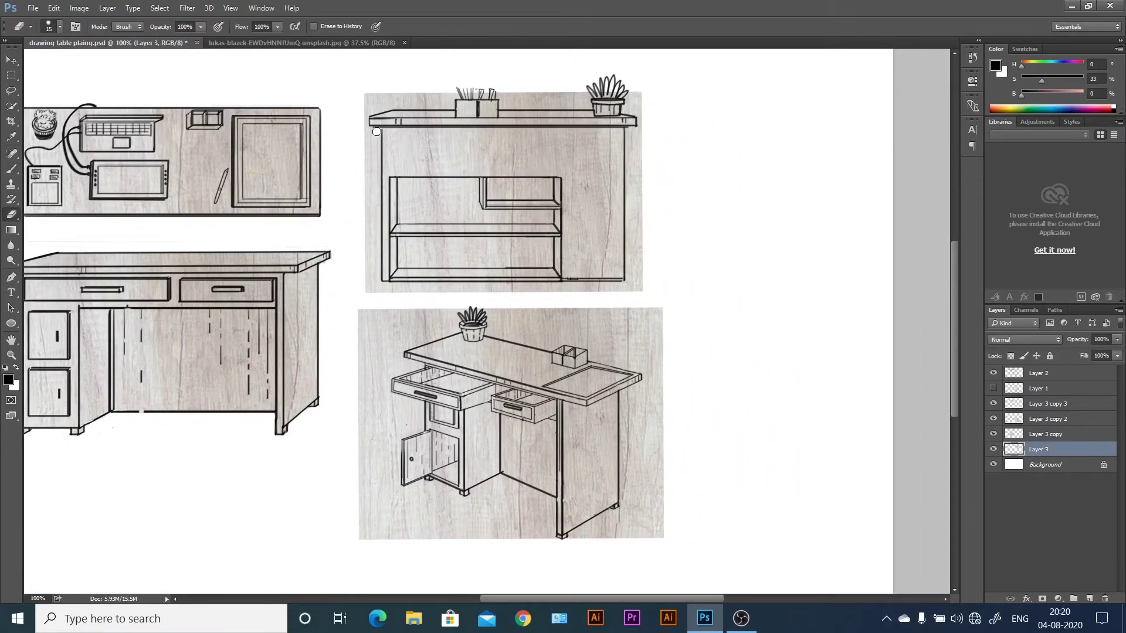
shift+click(375, 288)
shift+click(636, 288)
shift+click(636, 117)
click(377, 191)
mouse_move(369, 281)
mouse_down()
mouse_move(361, 114)
mouse_move(428, 100)
mouse_up()
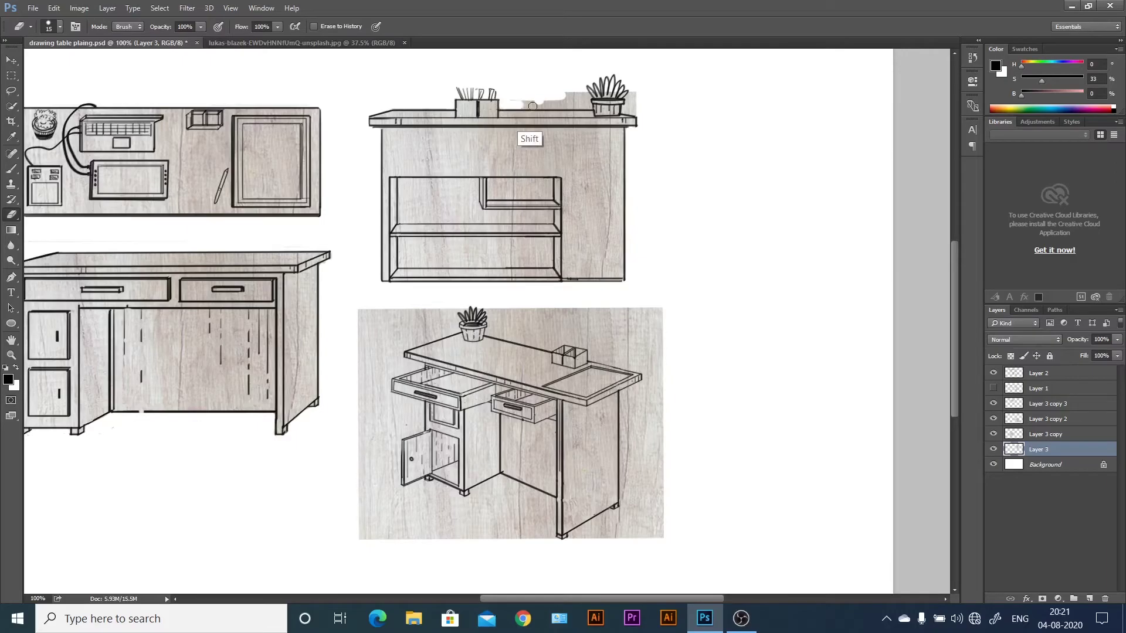
drag(533, 106, 628, 107)
scroll(470, 90, down, 3)
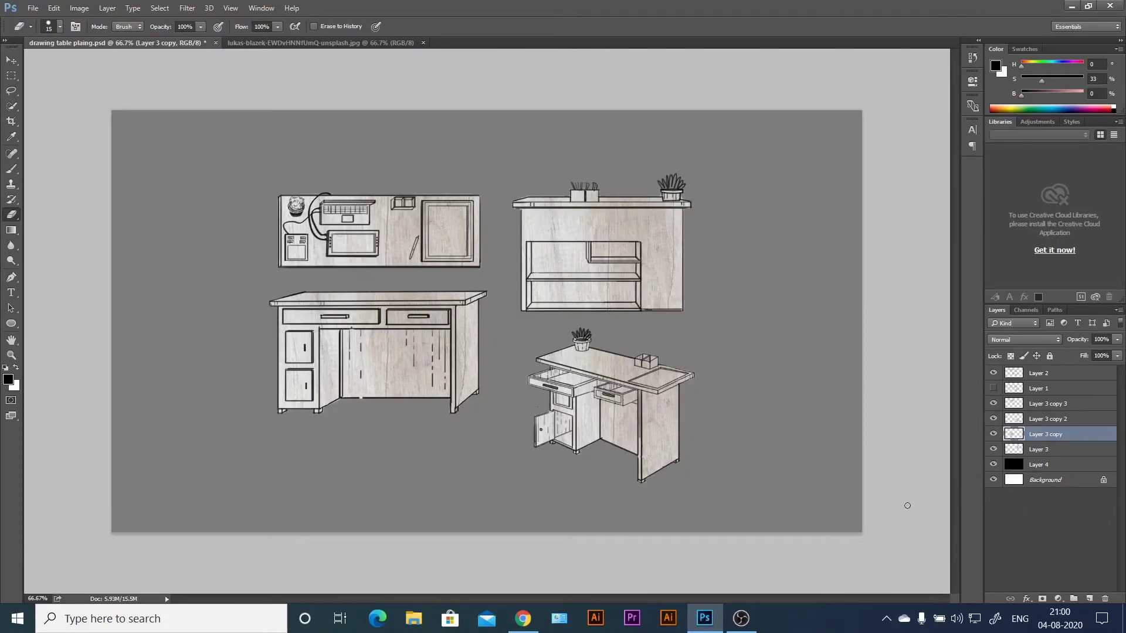
Add a new empty shadow layer above Layer 3 and zoom in on the top-down desk.
click(992, 450)
click(1029, 452)
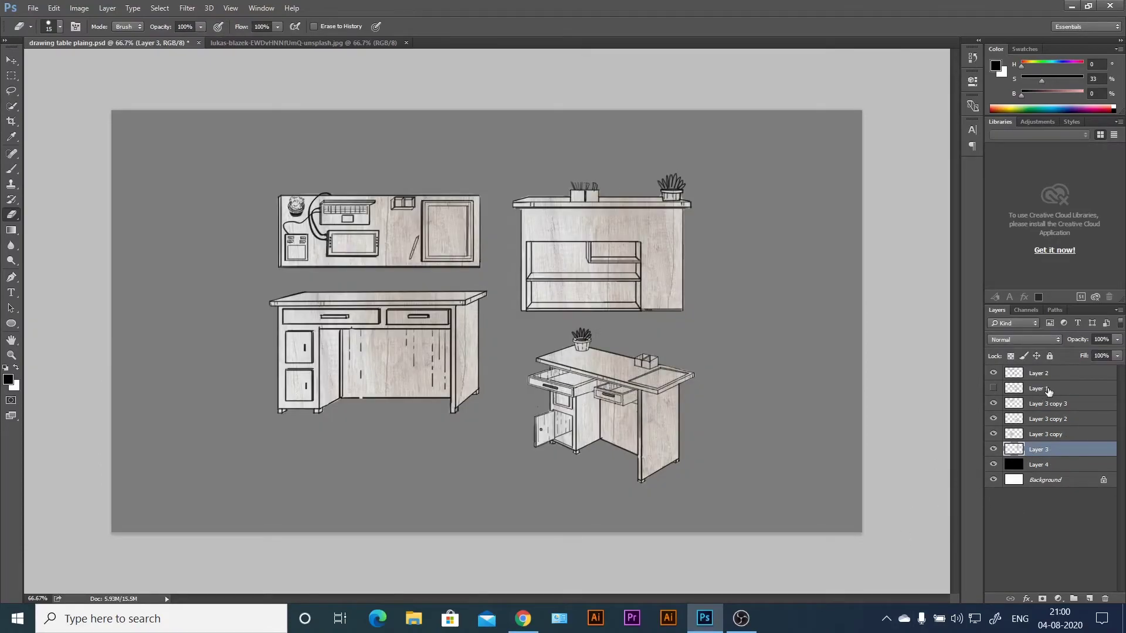
key(ctrl+shift+alt+n)
text(gz)
click(509, 324)
drag(509, 324, 315, 268)
Set up a small brush with a sampled light wood colour at 25% opacity.
key(b)
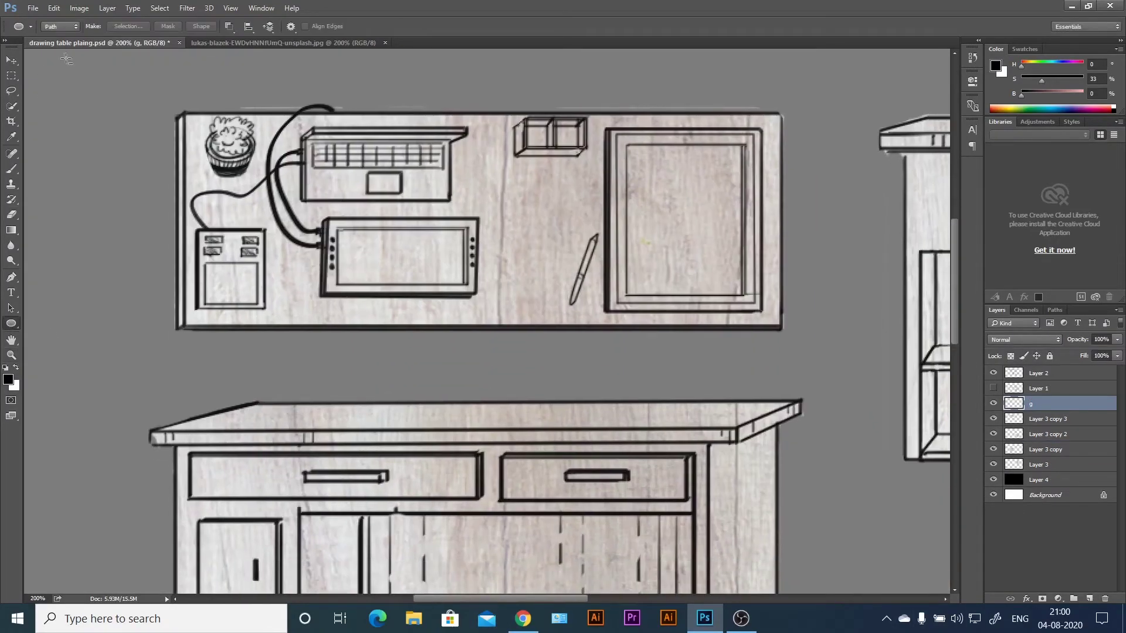
click(56, 33)
key(Escape)
key(bracketleft)
key(bracketleft)
key(bracketleft)
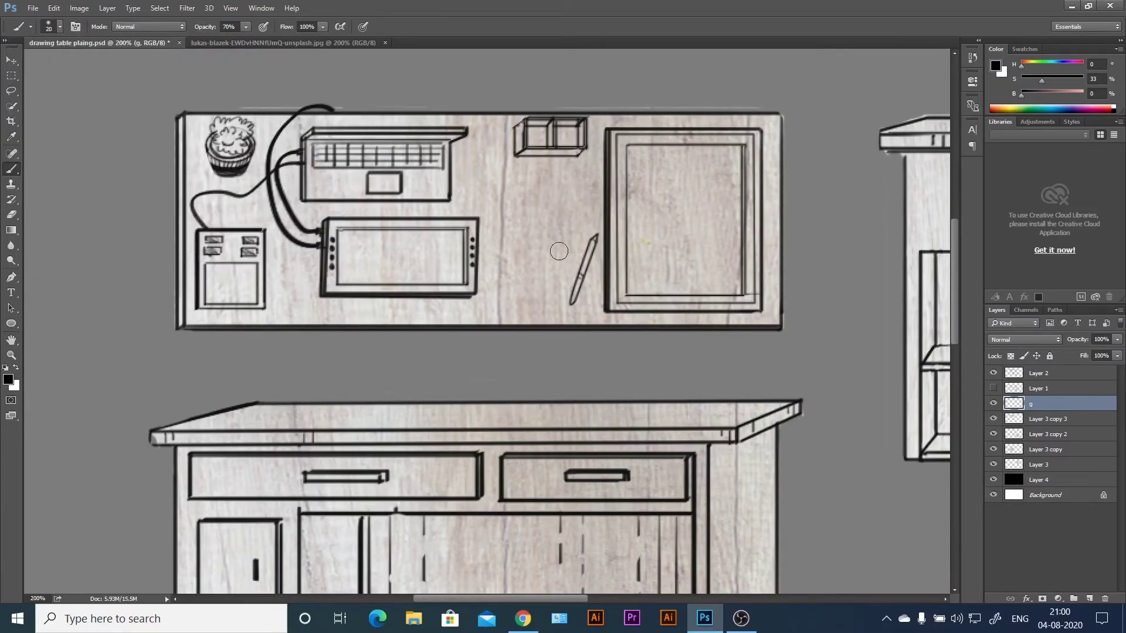
alt+click(560, 251)
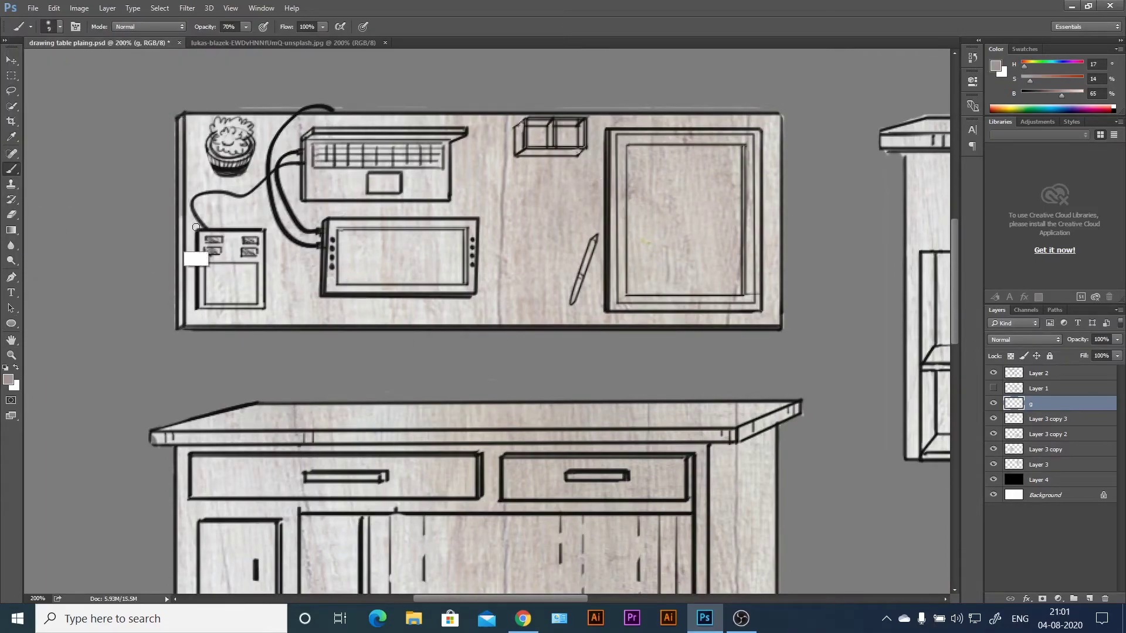
shift+click(183, 329)
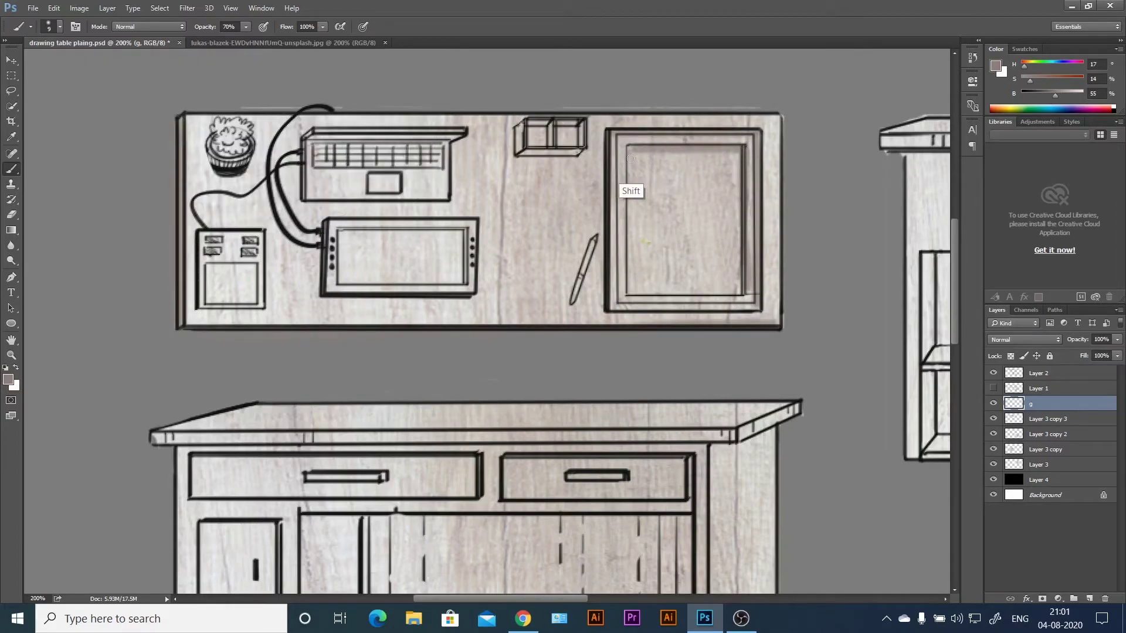
key(shift)
key(shift)
key(shift)
key(Escape)
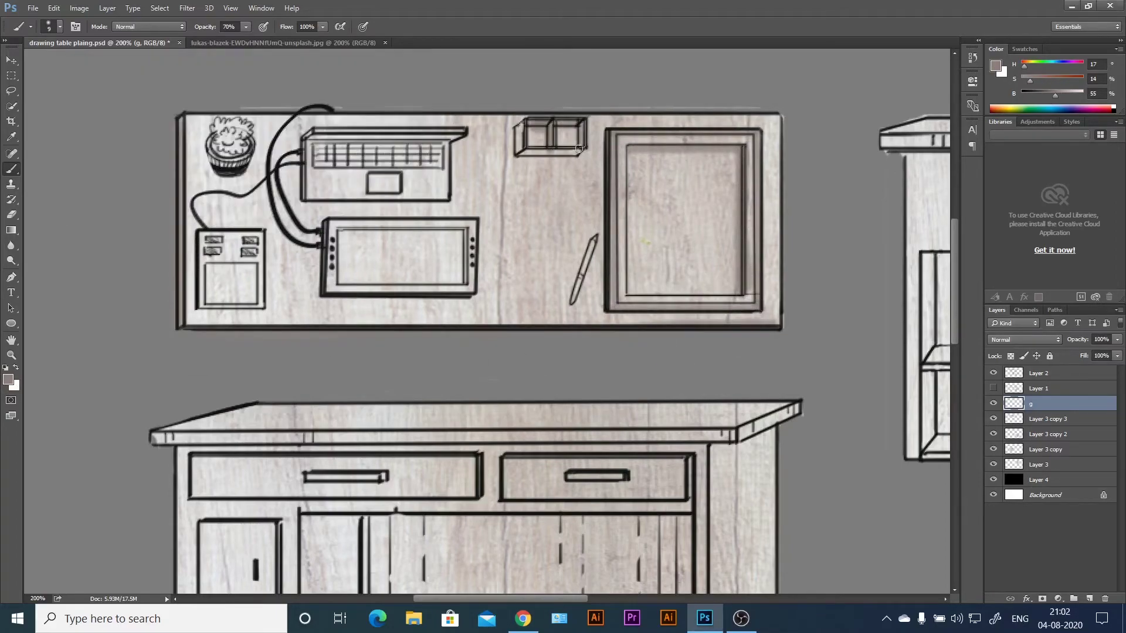
key(2)
key(5)
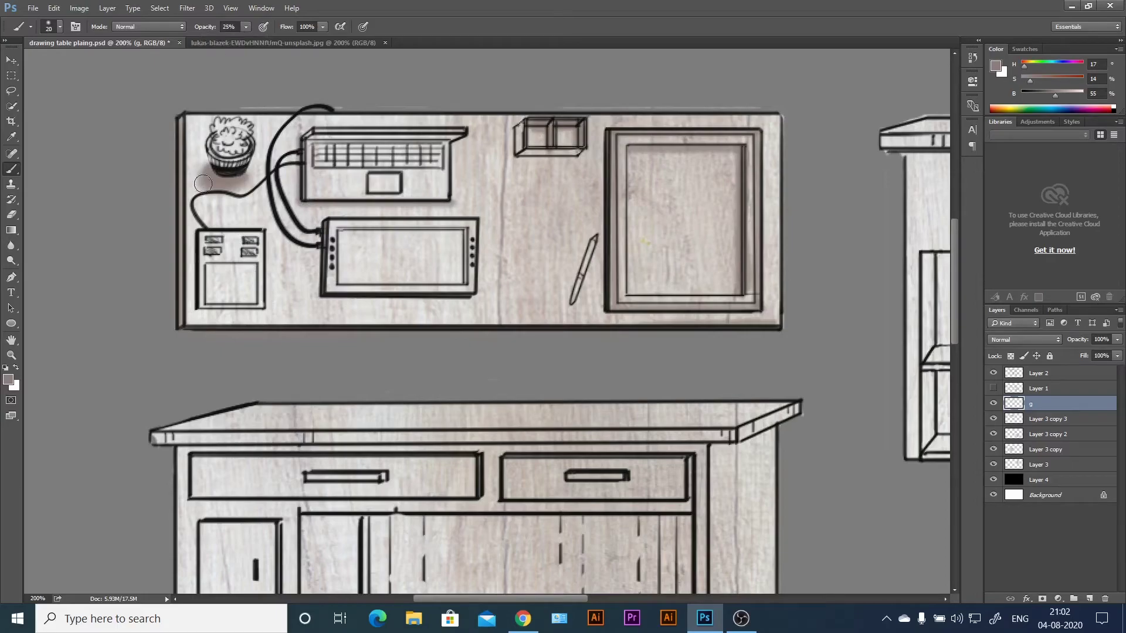
Paint soft shadows around the laptop, tablet, small box and frame.
mouse_move(294, 147)
mouse_down()
mouse_move(320, 226)
mouse_move(472, 308)
mouse_up()
drag(305, 252, 381, 305)
drag(504, 129, 730, 275)
drag(726, 167, 726, 290)
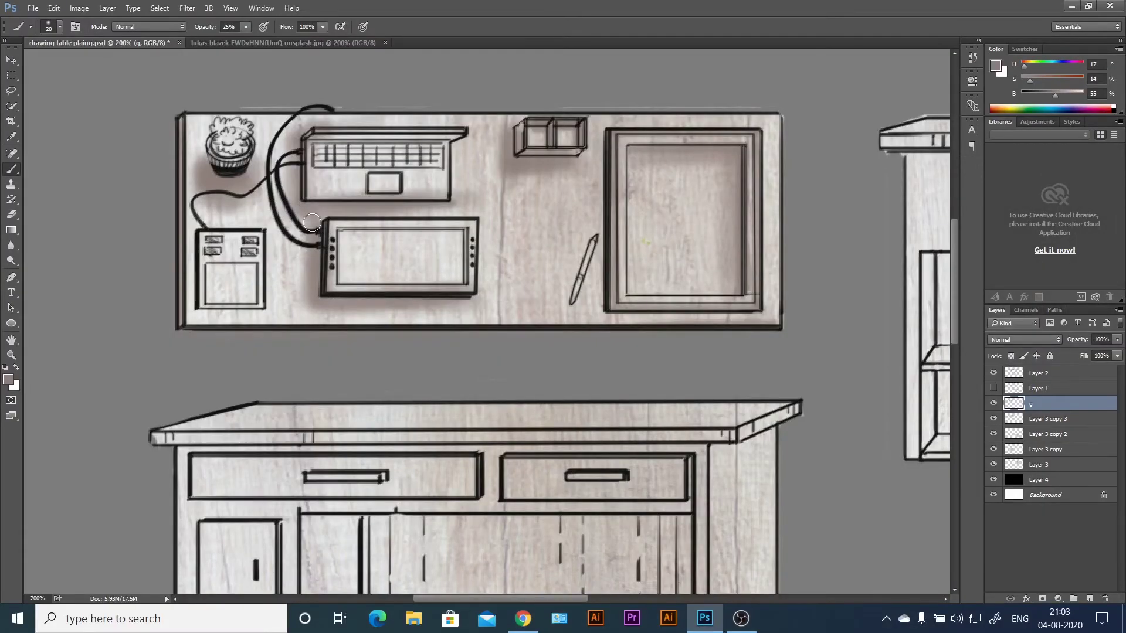
drag(507, 173, 568, 129)
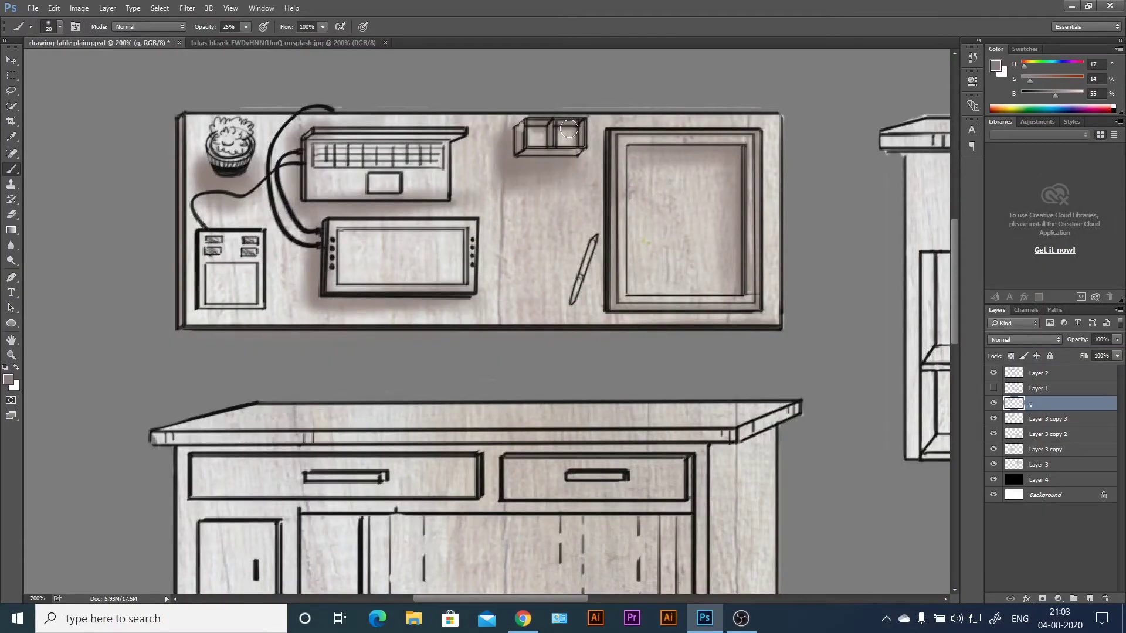
Add warmer reddish shading along the small box, frame and display edges.
click(1053, 81)
drag(509, 157, 541, 138)
drag(742, 153, 754, 264)
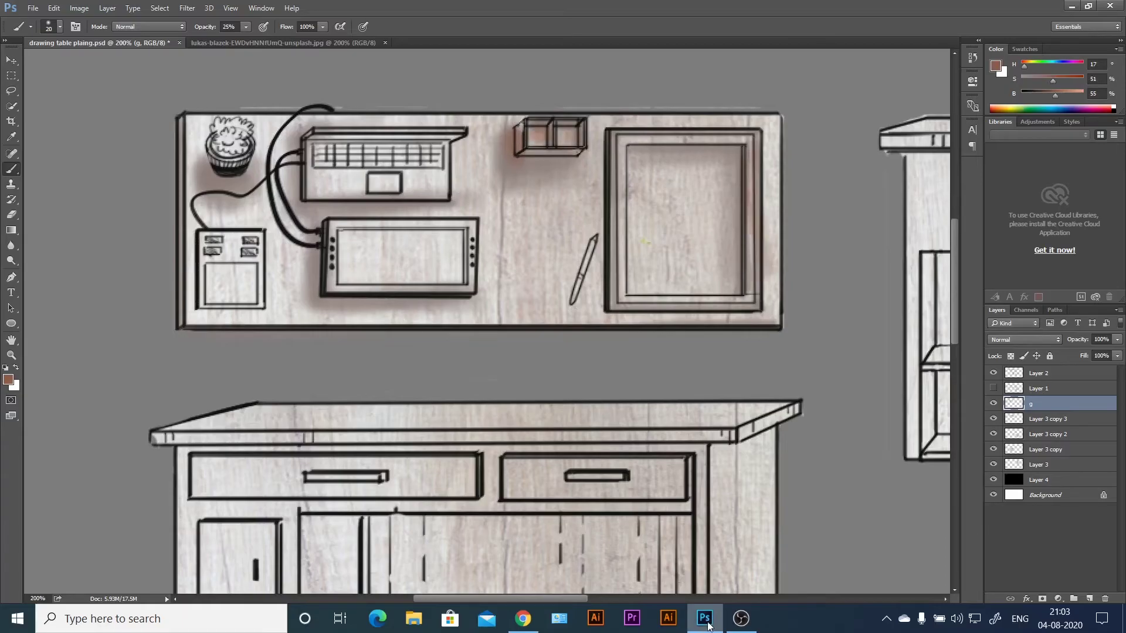
drag(639, 140, 651, 276)
drag(757, 118, 765, 264)
drag(305, 252, 309, 332)
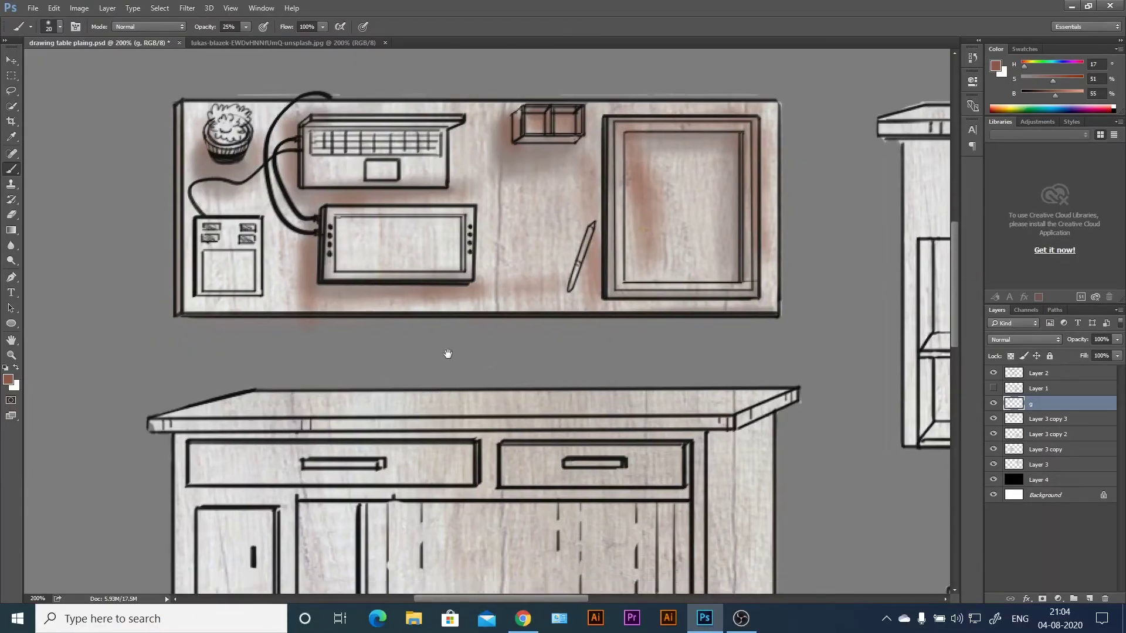
drag(493, 277, 468, 143)
Test lightening and darkening blend modes and lower the shading layer to 43% opacity.
click(1025, 340)
click(1014, 414)
drag(469, 234, 500, 404)
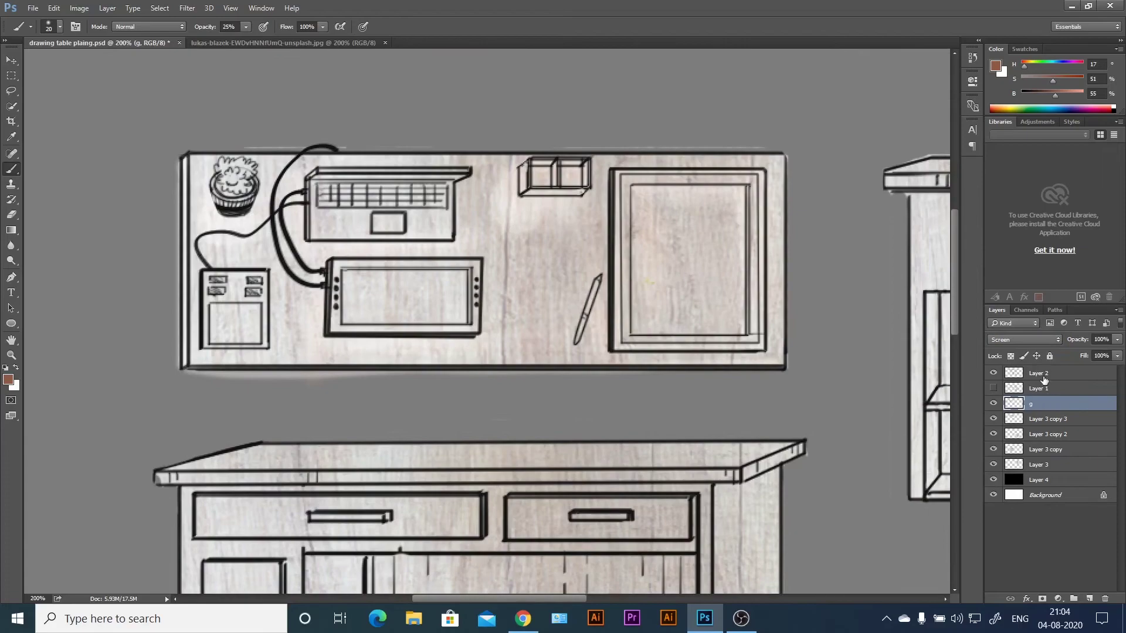
click(1024, 339)
click(1015, 381)
mouse_move(1117, 339)
mouse_down()
mouse_move(1085, 371)
mouse_move(1092, 354)
mouse_up()
Set the shading layer to Multiply at 54% and zoom to the front-view desk.
click(1024, 339)
click(1015, 389)
key(z)
key(ctrl+0)
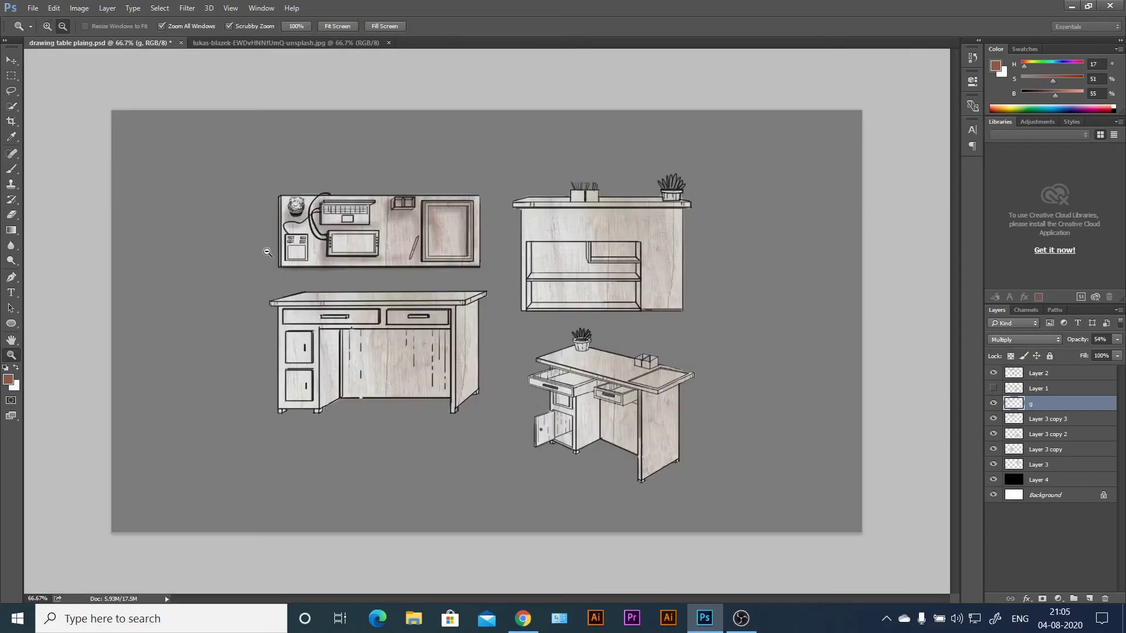
click(267, 253)
key(b)
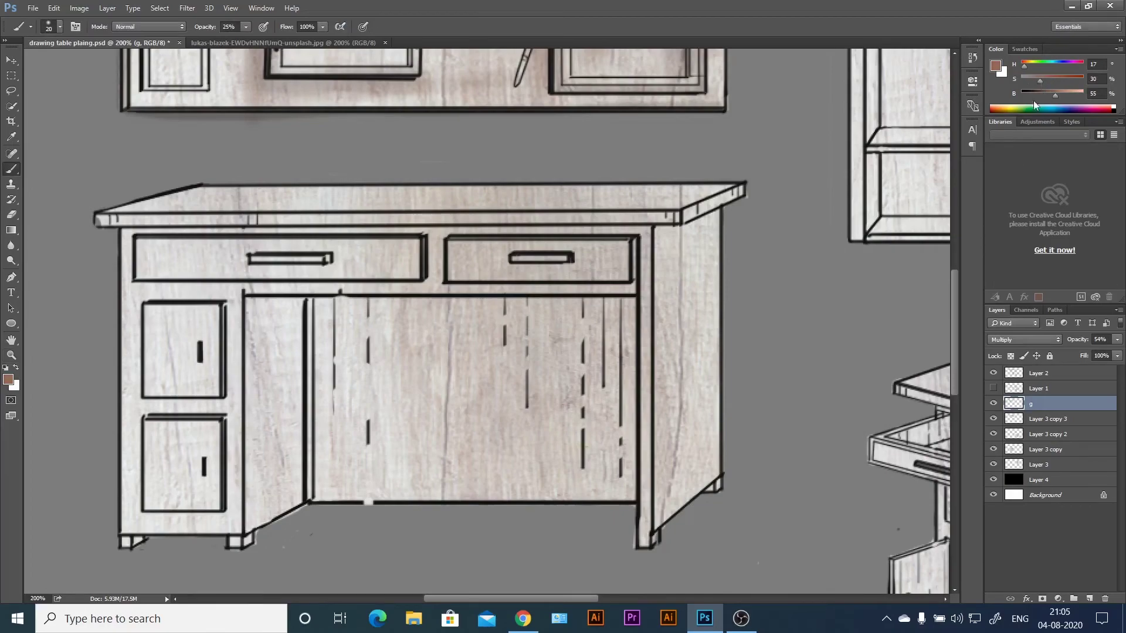
At 99% brush opacity, shade under the drawers and paint a diagonal shadow across the back panel.
drag(328, 302, 340, 470)
key(9)
key(9)
mouse_move(317, 299)
mouse_down()
mouse_move(311, 498)
mouse_move(481, 290)
mouse_move(637, 296)
mouse_up()
shift+click(644, 437)
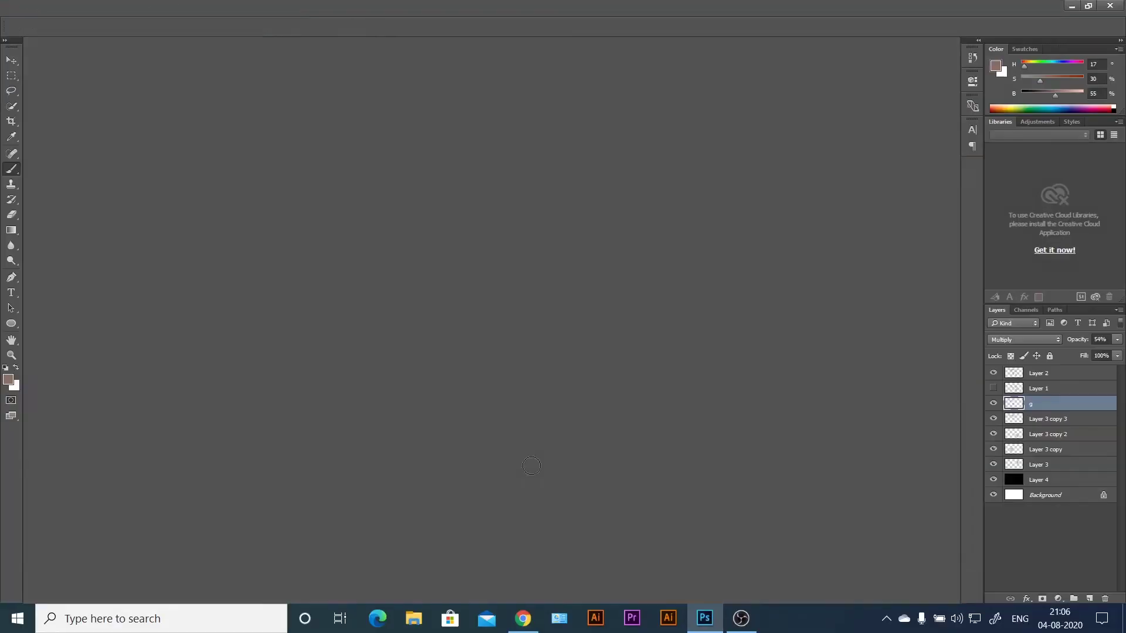
mouse_move(328, 405)
mouse_down()
mouse_move(533, 315)
mouse_move(328, 410)
mouse_move(270, 311)
mouse_move(351, 423)
mouse_move(343, 276)
mouse_up()
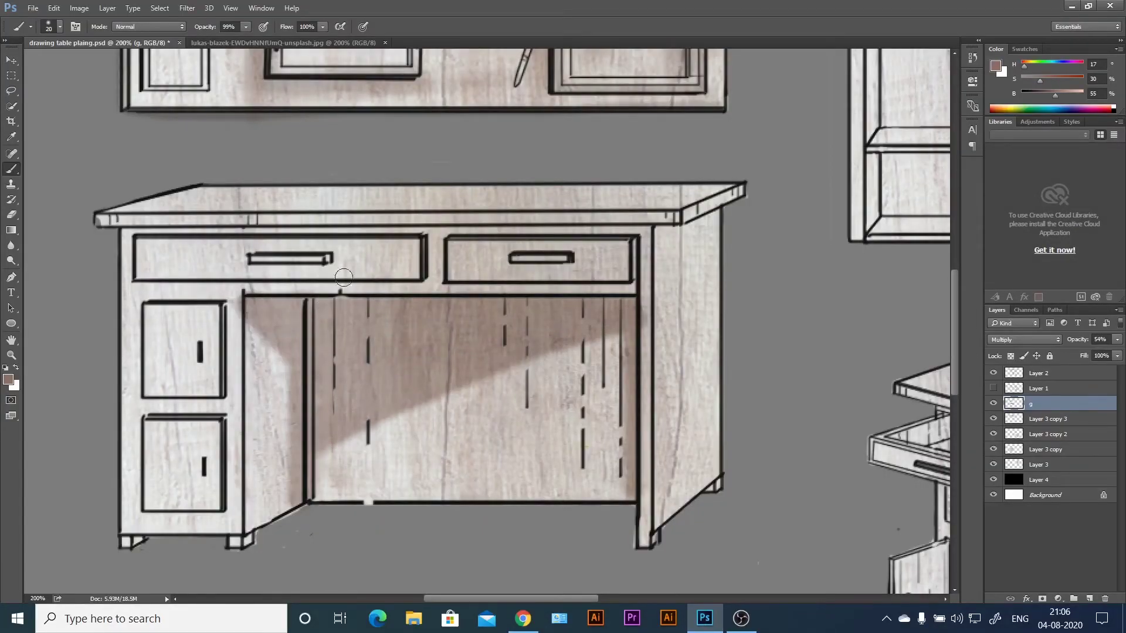
Darken shading under the tabletop and drawers, along the left pedestal and right side panel.
drag(117, 230, 654, 233)
drag(129, 288, 636, 291)
drag(230, 299, 229, 528)
shift+click(612, 205)
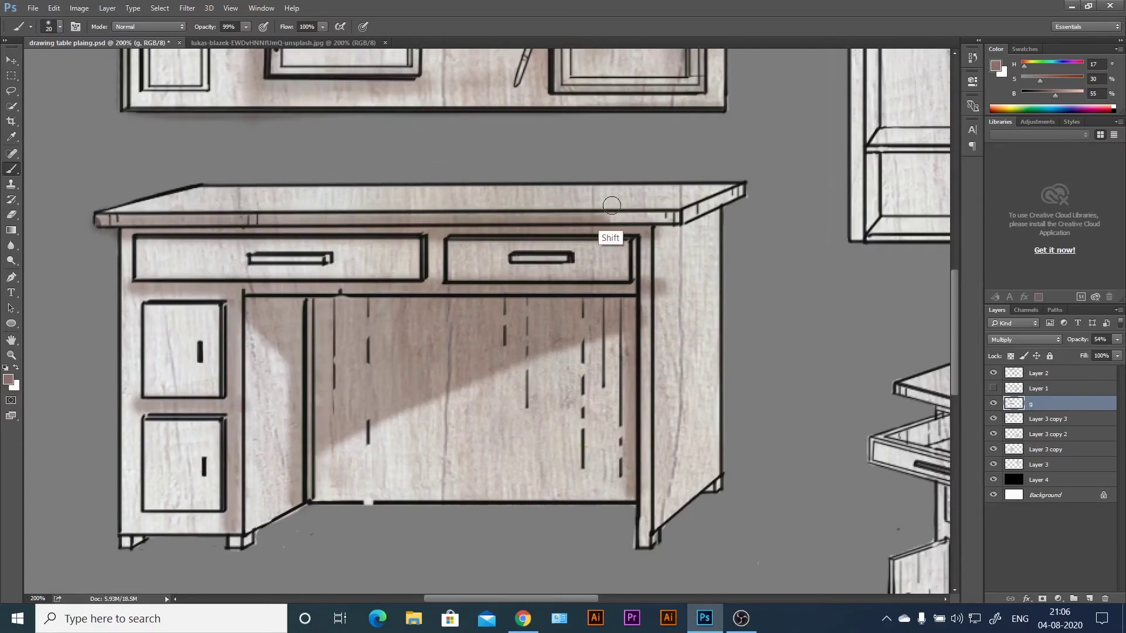
drag(716, 211, 656, 345)
drag(686, 246, 650, 458)
drag(716, 231, 665, 510)
Tidy the right panel and bottom-edge shading with the Eraser.
key(e)
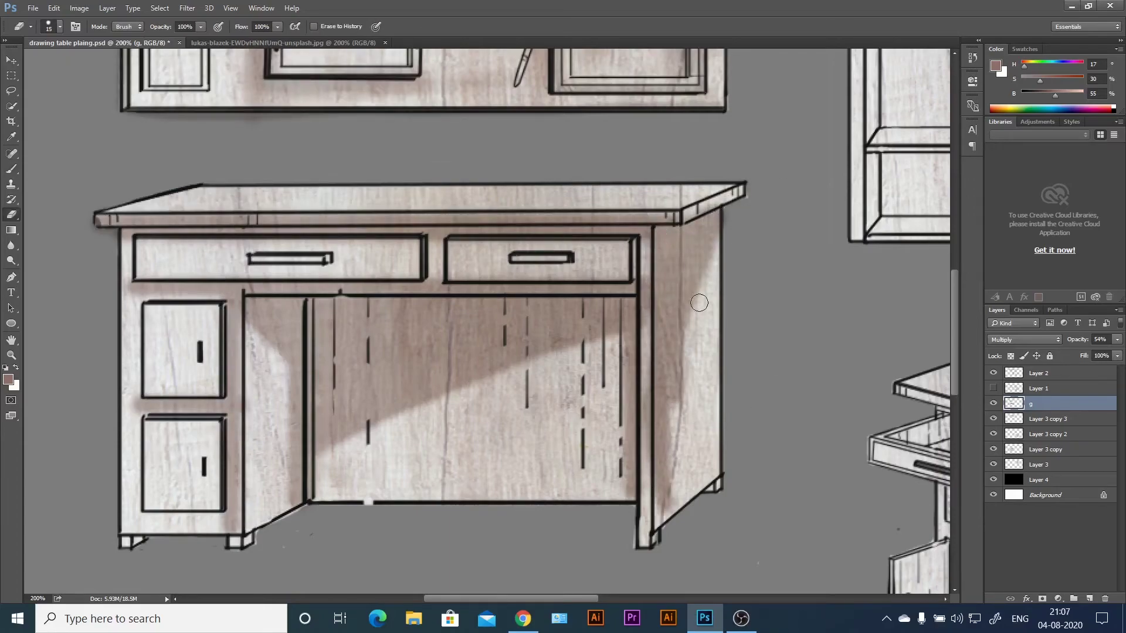
drag(699, 303, 663, 475)
drag(710, 270, 662, 510)
click(59, 27)
drag(716, 235, 657, 428)
key(b)
drag(446, 492, 316, 508)
key(e)
key(b)
drag(140, 275, 586, 258)
key(e)
drag(176, 246, 148, 286)
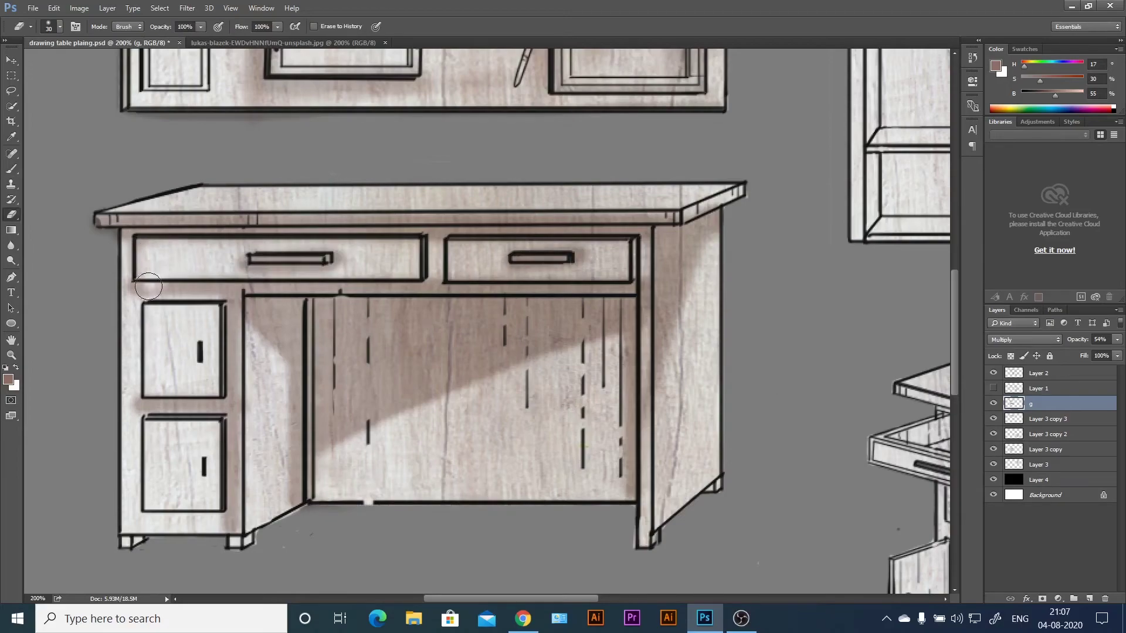
Shade inside the shelf unit's compartments and under its countertop.
key(z)
alt+click(342, 241)
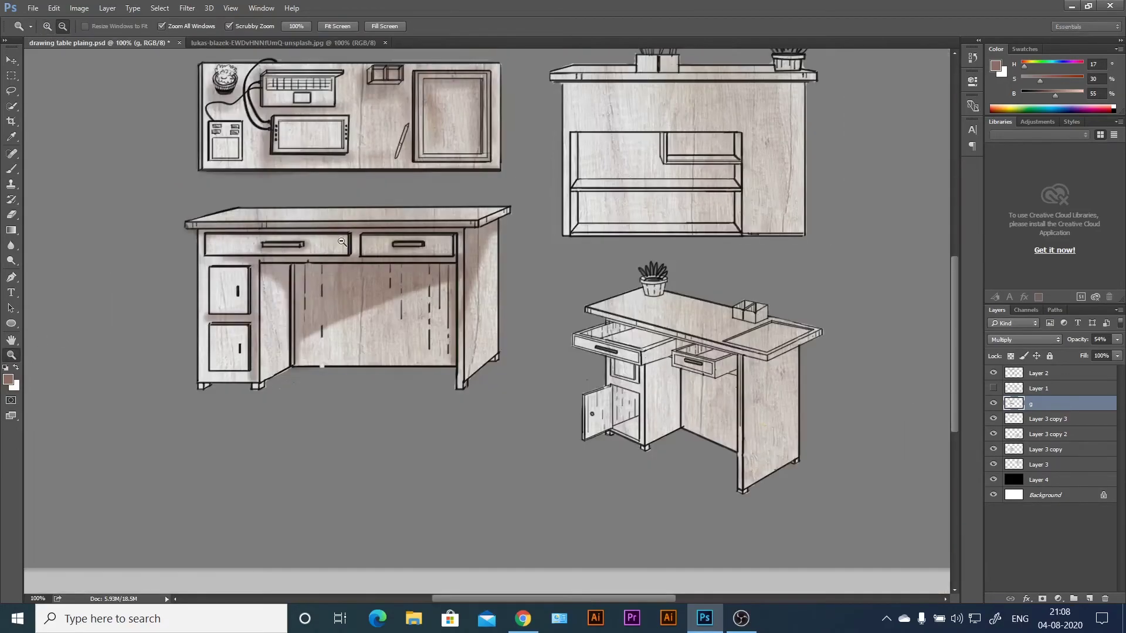
key(b)
drag(578, 135, 662, 173)
drag(665, 135, 742, 170)
drag(578, 196, 733, 213)
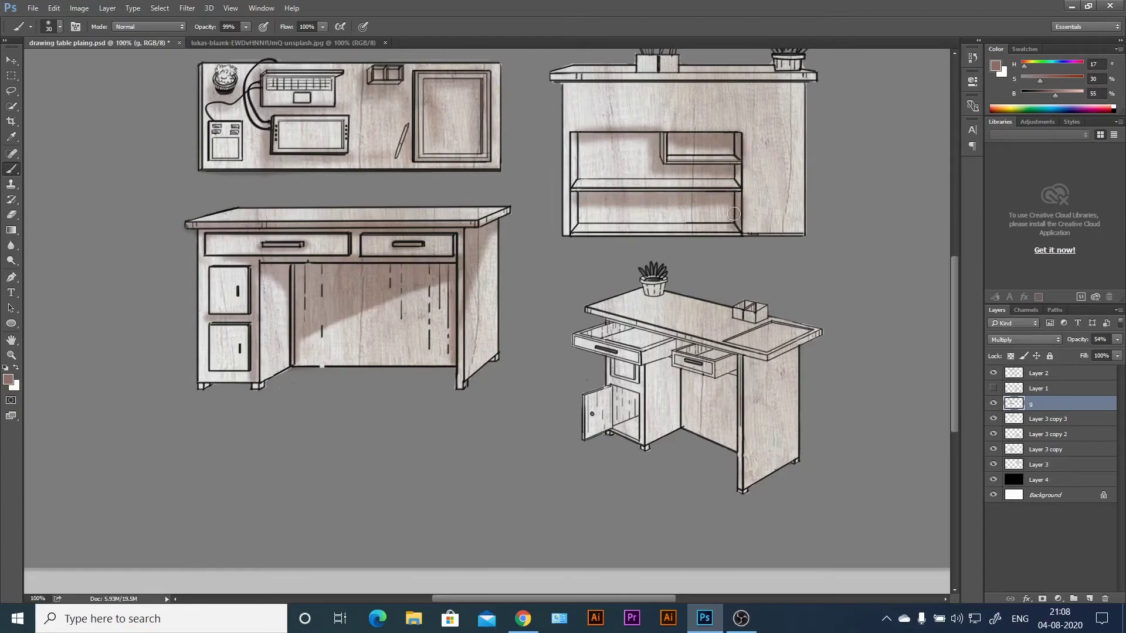
drag(577, 147, 512, 264)
mouse_move(499, 202)
mouse_down()
mouse_move(744, 199)
mouse_move(737, 208)
mouse_up()
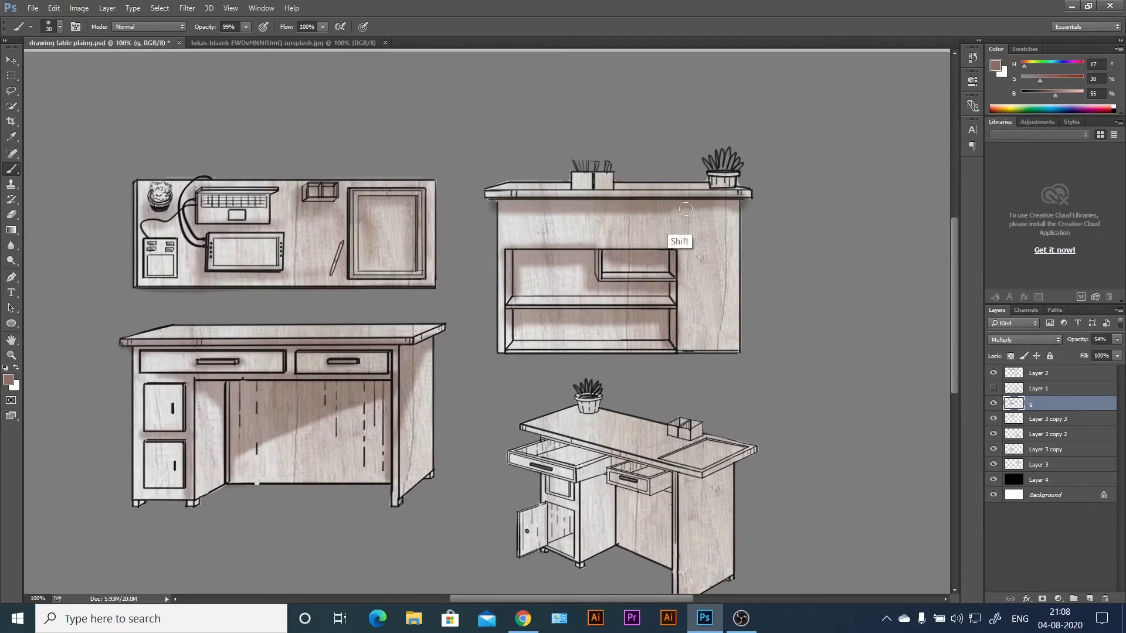
drag(510, 267, 673, 296)
Shade under the desk's drawers and top, its right leg panel, open drawer and tray.
mouse_move(610, 484)
mouse_down()
mouse_move(668, 510)
mouse_move(668, 578)
mouse_up()
mouse_move(546, 443)
mouse_down()
mouse_move(621, 499)
mouse_move(657, 472)
mouse_move(618, 469)
mouse_up()
drag(548, 504, 558, 533)
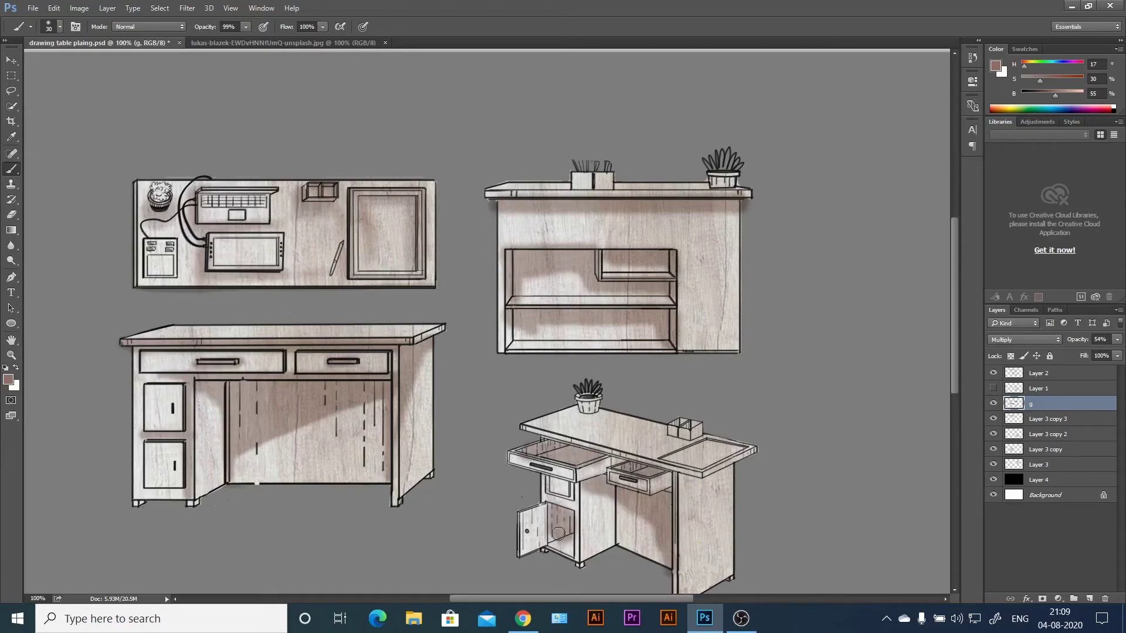
drag(587, 422, 562, 323)
drag(642, 346, 721, 369)
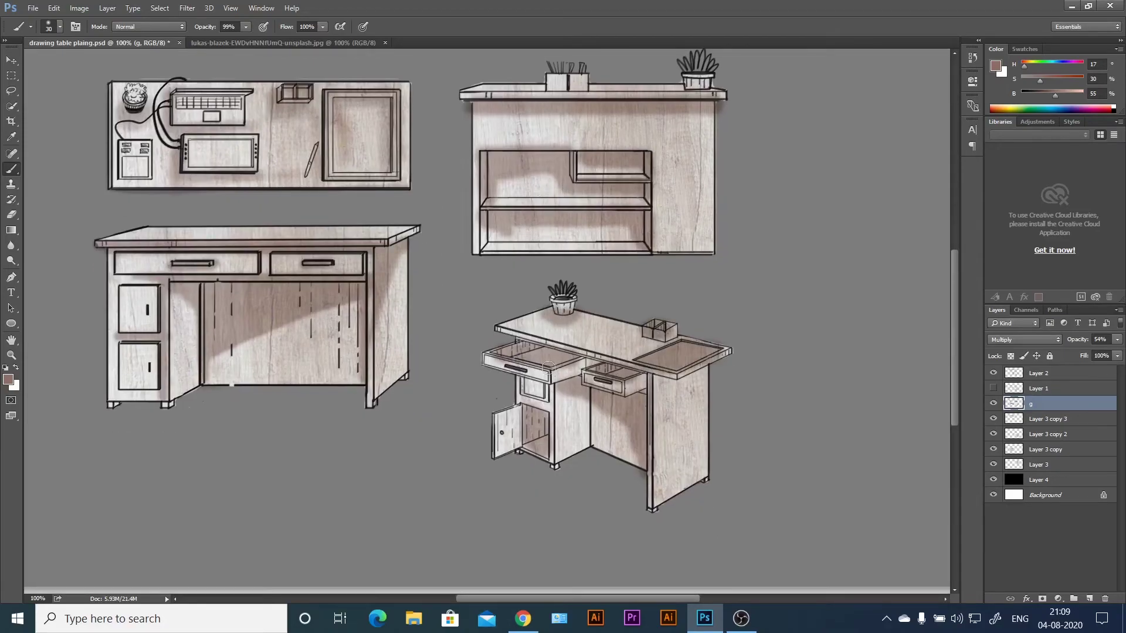
Paint and trim shading on the isometric desk's side panels.
key(e)
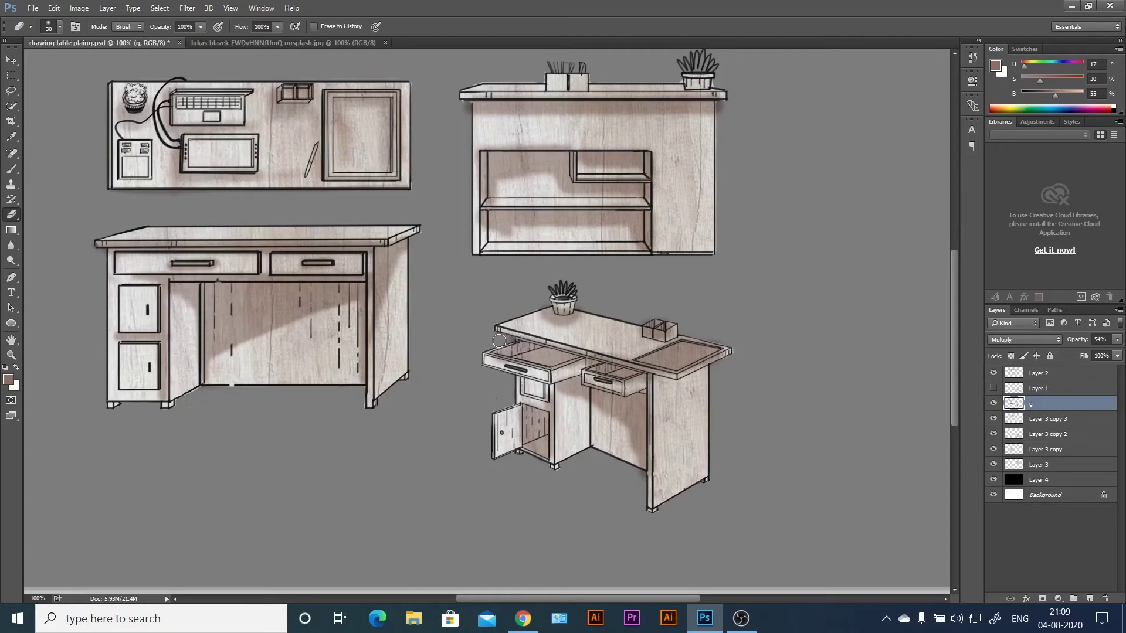
key(b)
mouse_move(554, 389)
mouse_down()
mouse_move(633, 446)
mouse_move(639, 470)
mouse_up()
key(e)
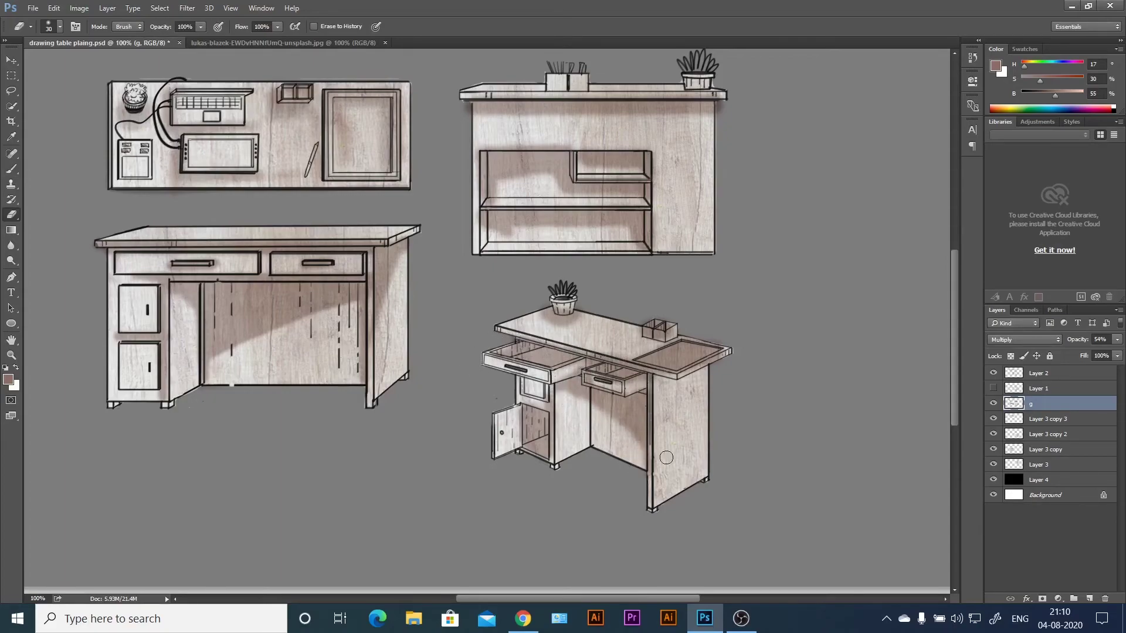
key(b)
mouse_move(663, 376)
mouse_down()
mouse_move(638, 422)
mouse_move(709, 352)
mouse_move(528, 334)
mouse_up()
key(e)
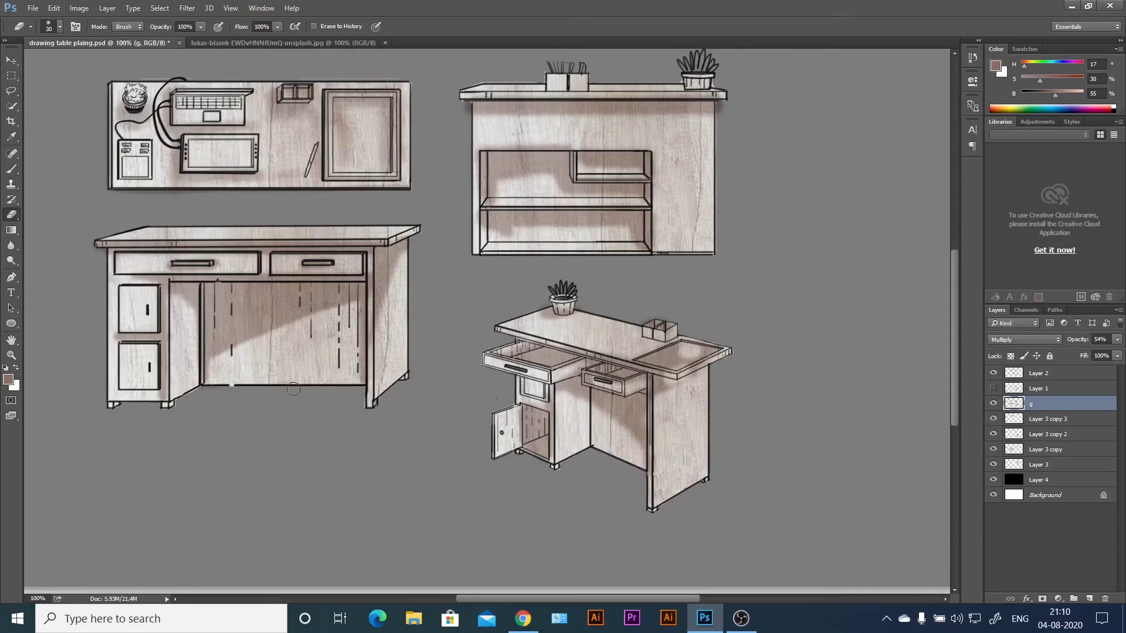
drag(329, 467, 338, 478)
key(b)
Brush soft floor shadows beneath the isometric desk and the front desk.
drag(515, 463, 645, 516)
drag(575, 469, 763, 510)
drag(486, 469, 675, 545)
mouse_move(100, 422)
mouse_down()
mouse_move(416, 410)
mouse_move(395, 431)
mouse_move(463, 387)
mouse_up()
Deepen the floor shadow under the front desk and add a soft shadow under the shelf cabinet.
drag(387, 437, 106, 431)
drag(352, 352, 417, 460)
mouse_move(531, 375)
mouse_down()
mouse_move(809, 381)
mouse_move(534, 375)
mouse_up()
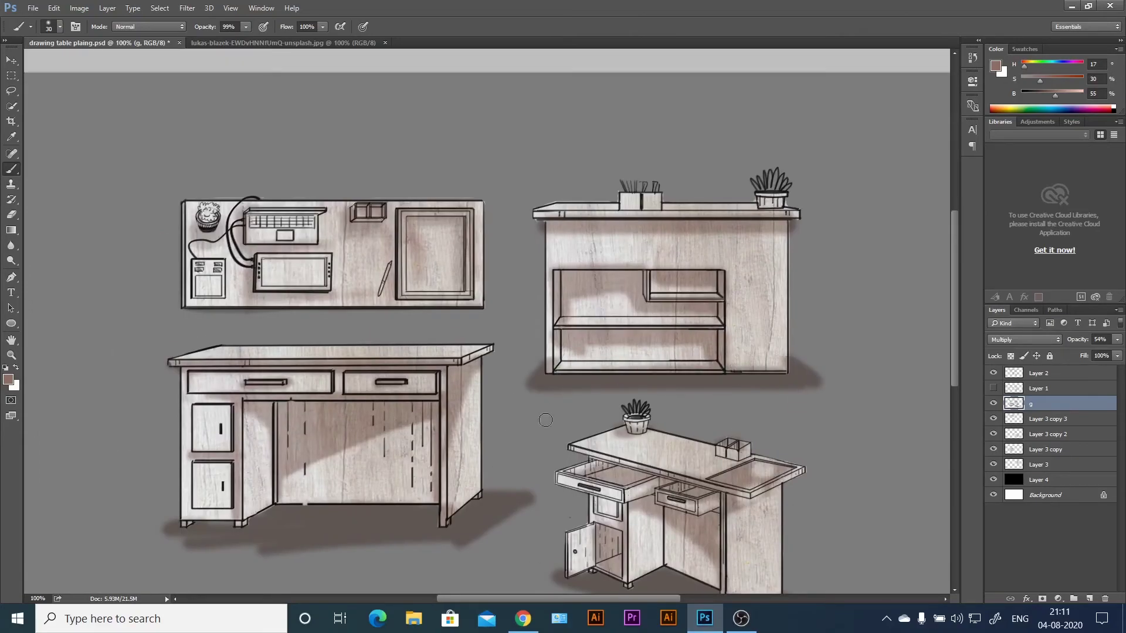
drag(546, 420, 499, 295)
Erase and trim the shadow edges under the front desk, isometric desk and cabinet.
key(e)
drag(123, 397, 108, 432)
drag(428, 419, 475, 366)
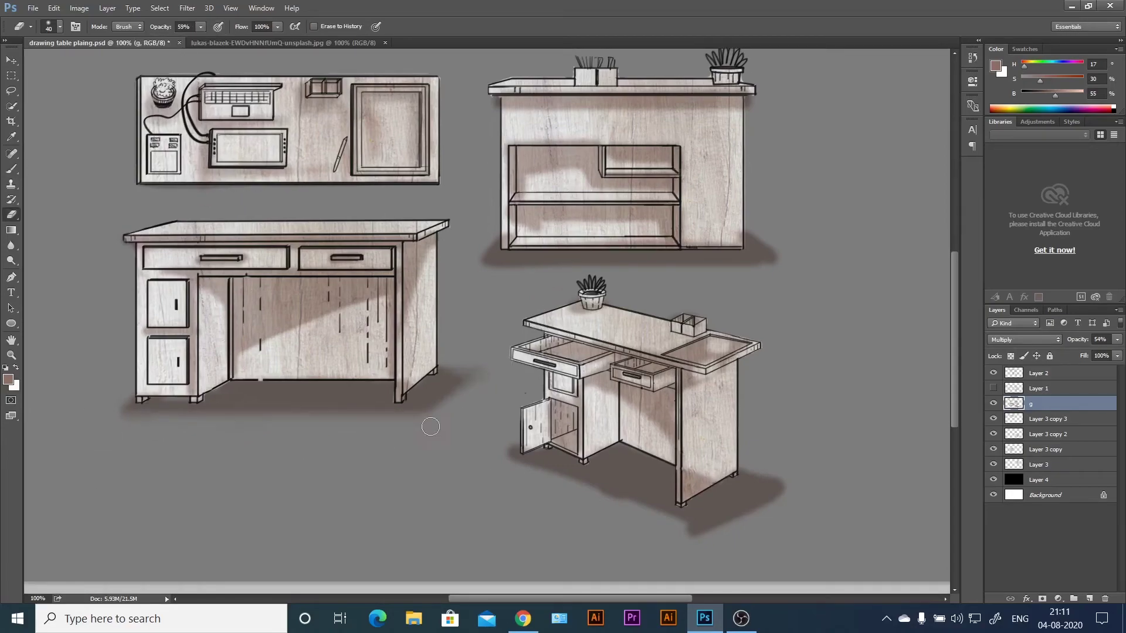
mouse_move(574, 499)
mouse_down()
mouse_move(698, 528)
mouse_move(760, 502)
mouse_up()
drag(476, 272, 831, 285)
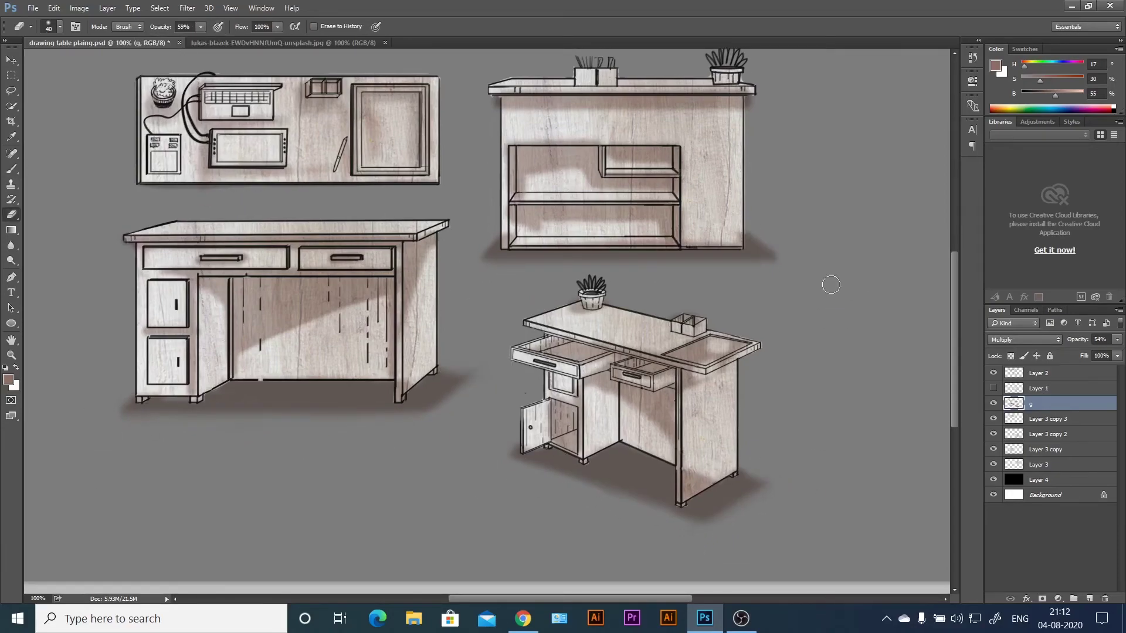
drag(687, 489, 704, 461)
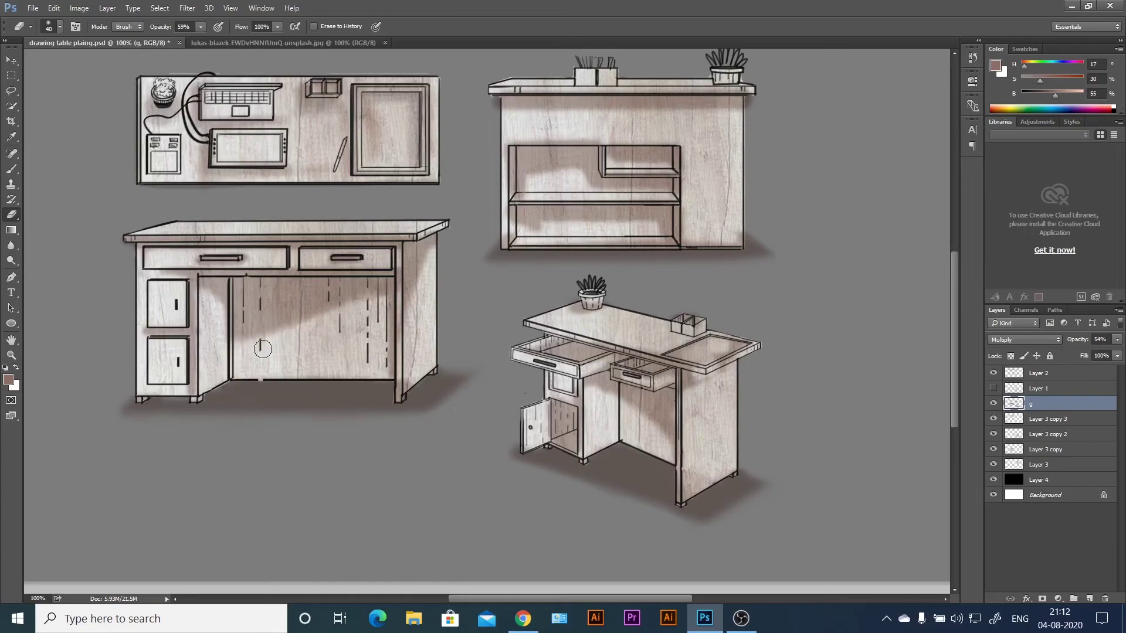
drag(537, 122, 547, 171)
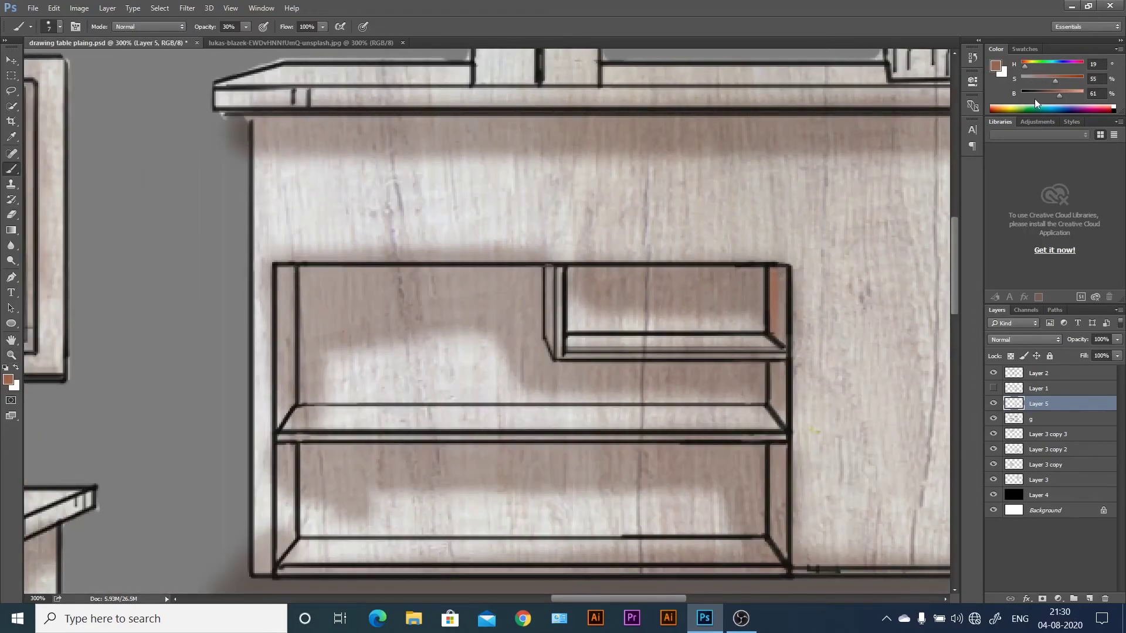
Paint darker brown strokes along the cabinet's shelf edges and posts at 16% brush opacity.
click(1044, 93)
mouse_move(774, 270)
mouse_down()
mouse_move(774, 334)
mouse_move(568, 339)
mouse_up()
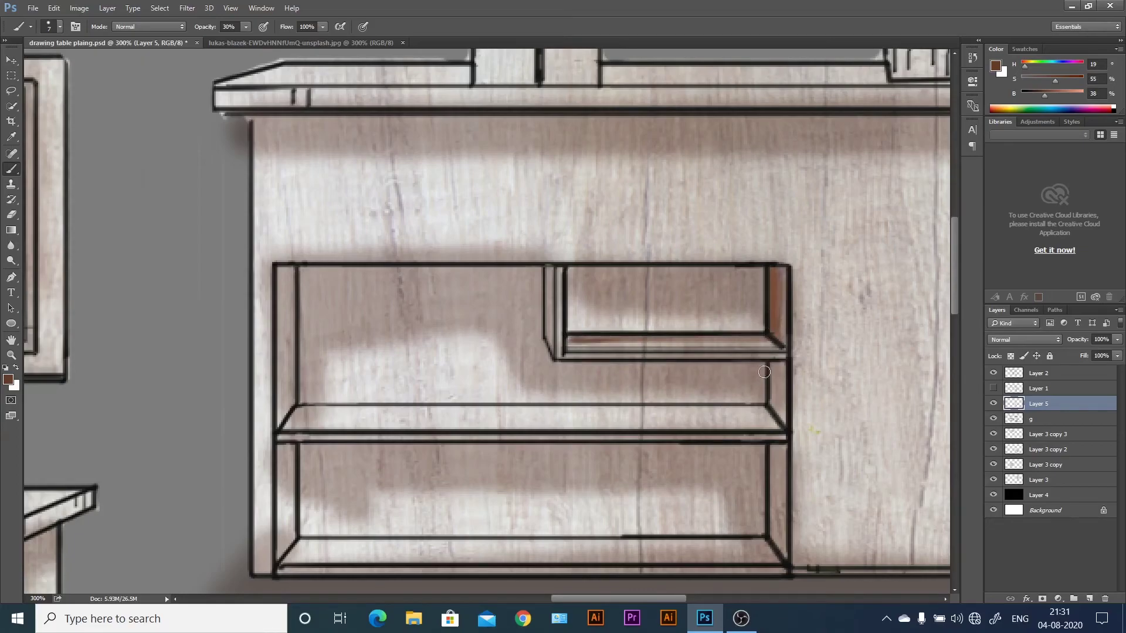
mouse_move(772, 362)
mouse_down()
mouse_move(296, 405)
mouse_move(711, 404)
mouse_up()
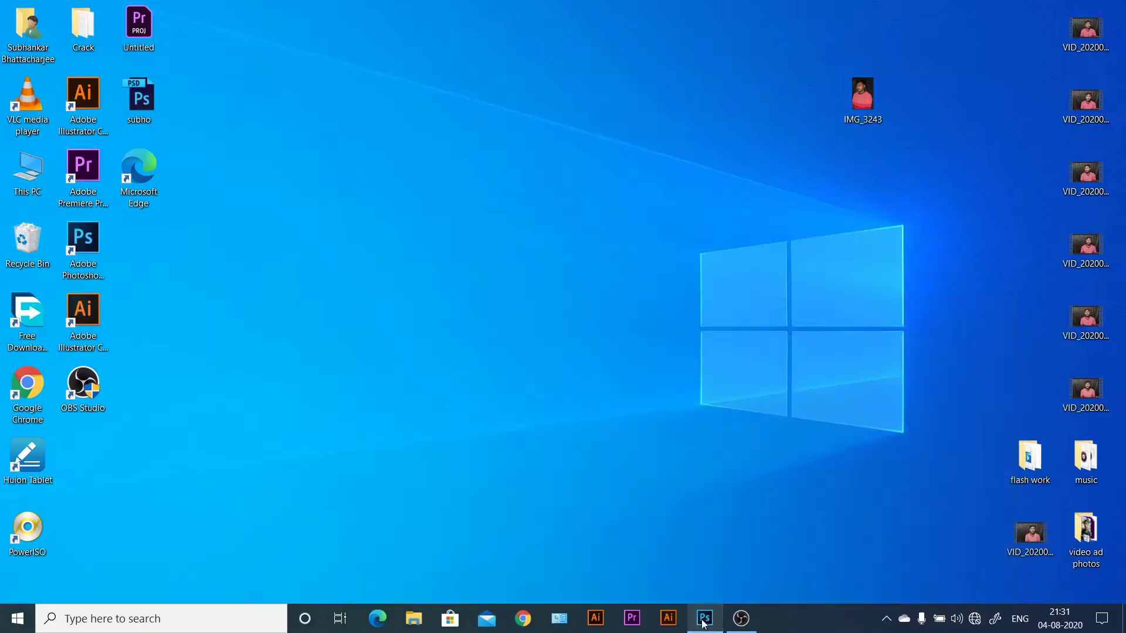
key(1)
key(6)
drag(774, 418, 327, 414)
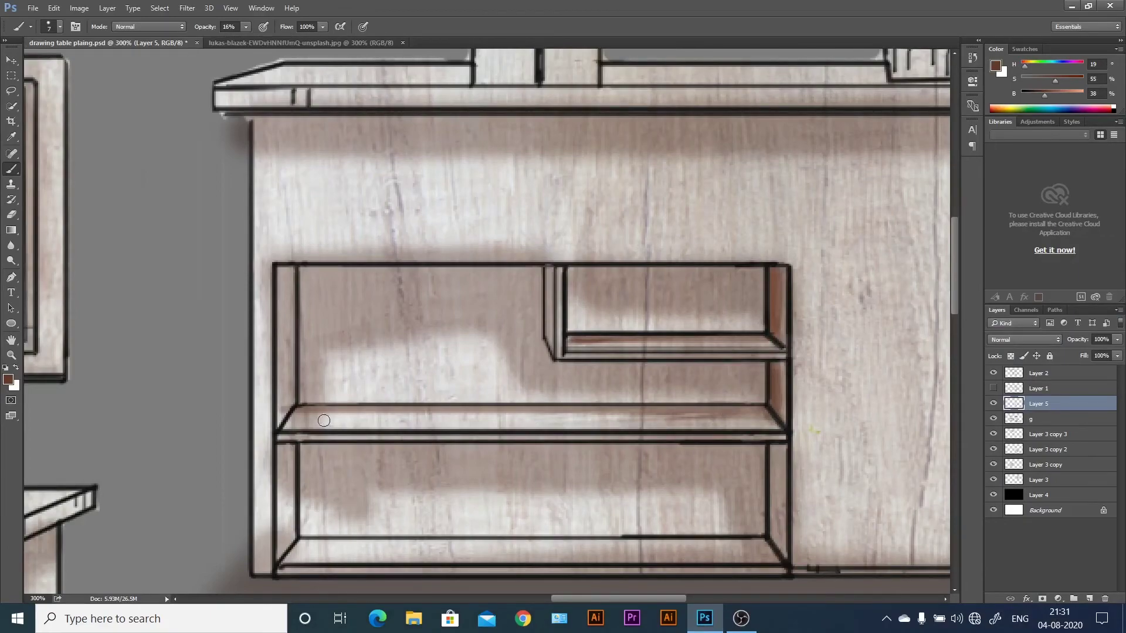
drag(599, 357, 460, 349)
mouse_move(775, 445)
mouse_down()
mouse_move(775, 551)
mouse_move(285, 552)
mouse_up()
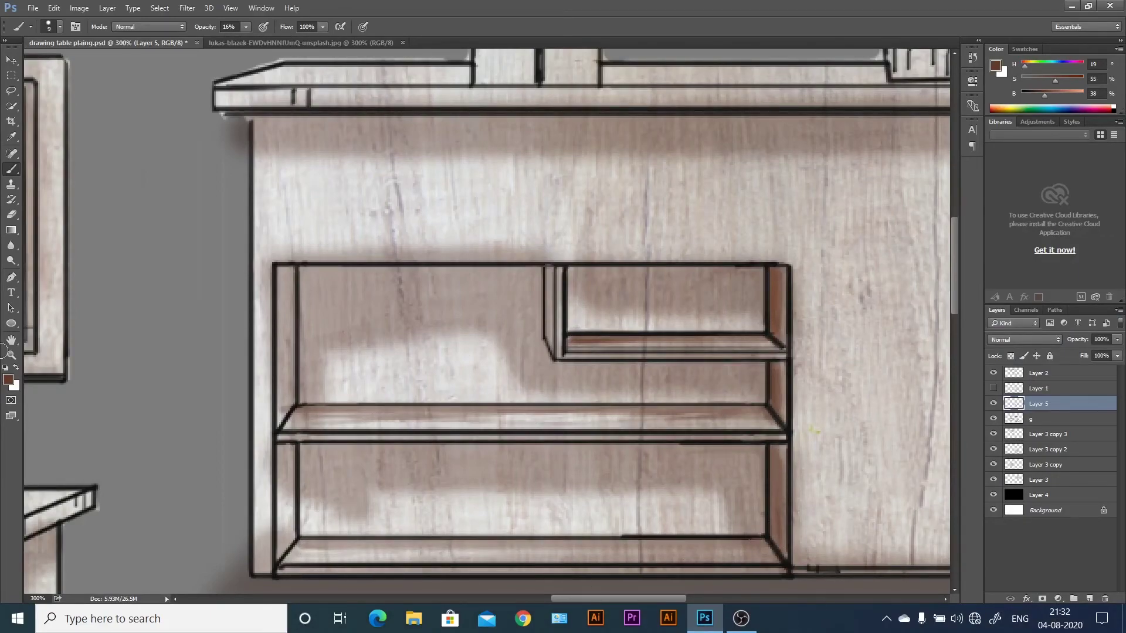
drag(761, 456, 761, 531)
drag(670, 311, 617, 317)
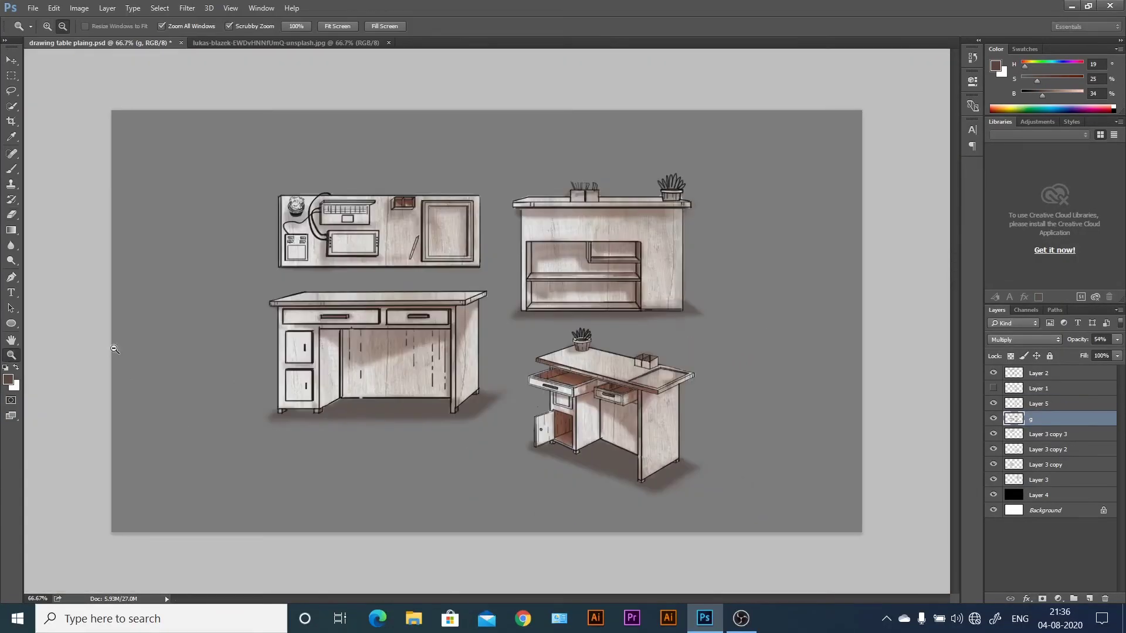
Lower Layer 5's opacity and erase the dark pen-holder boxes on the desk top.
click(1038, 403)
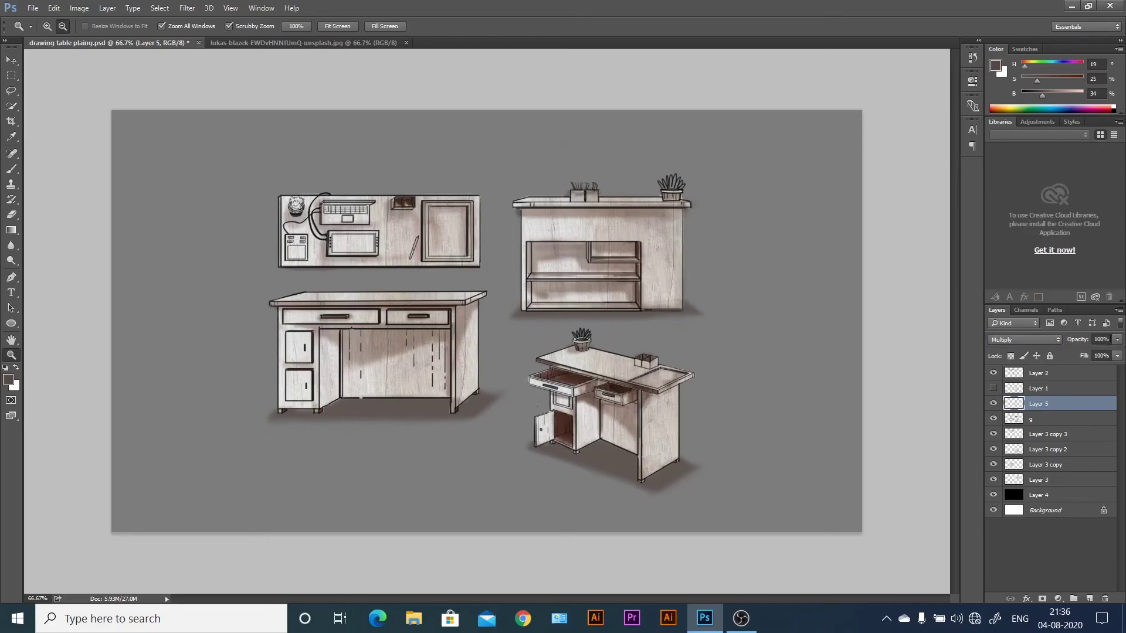
drag(1117, 340, 1096, 358)
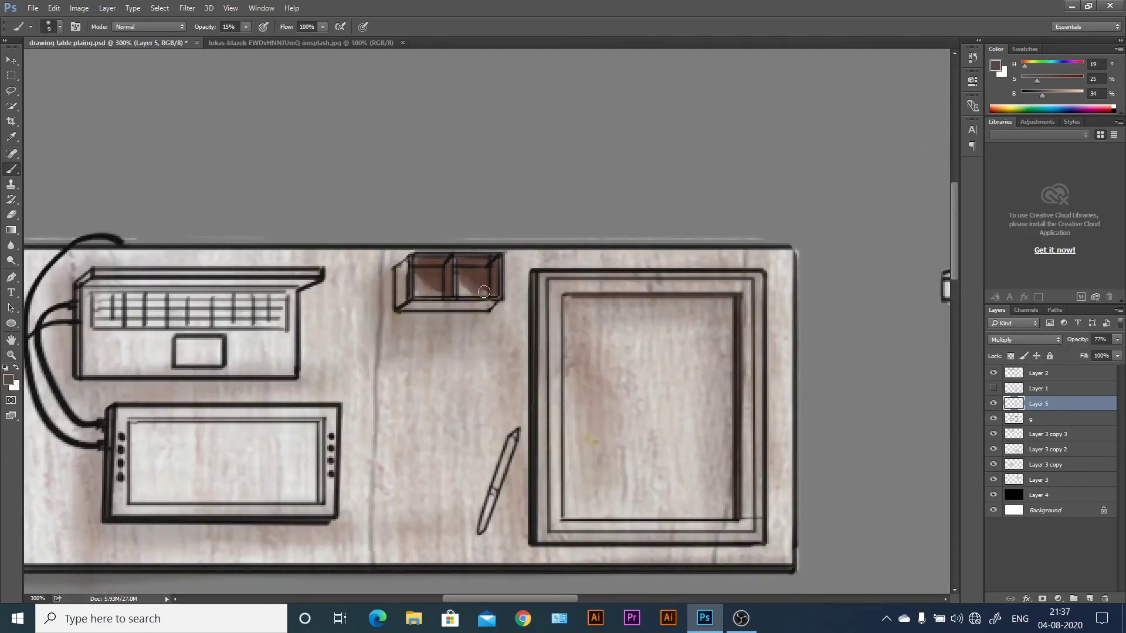
key(e)
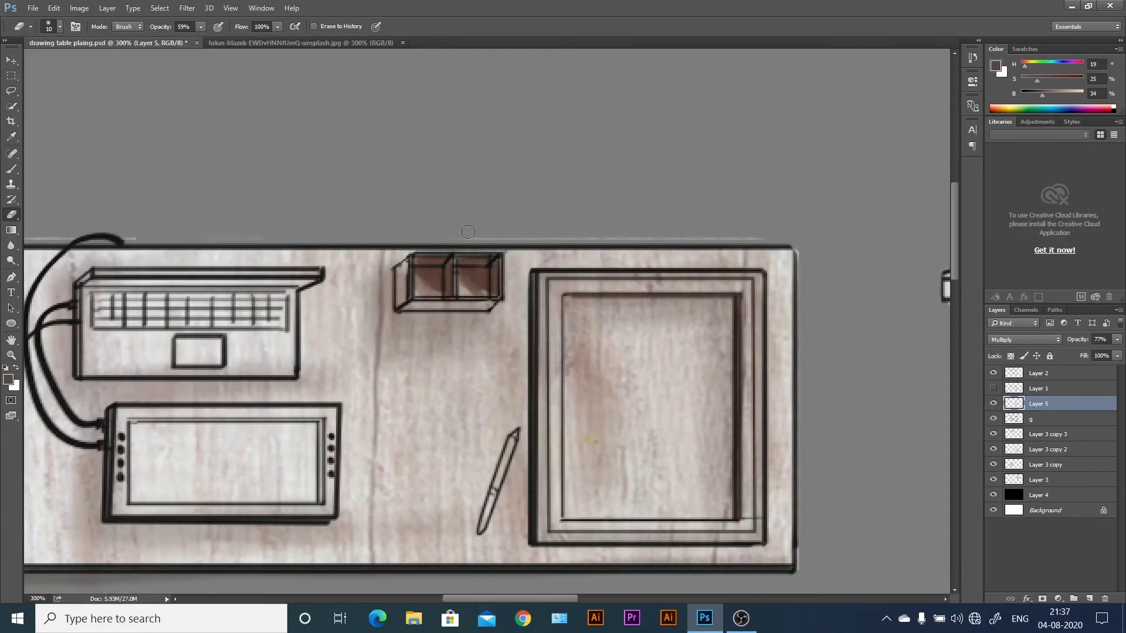
drag(456, 300, 422, 281)
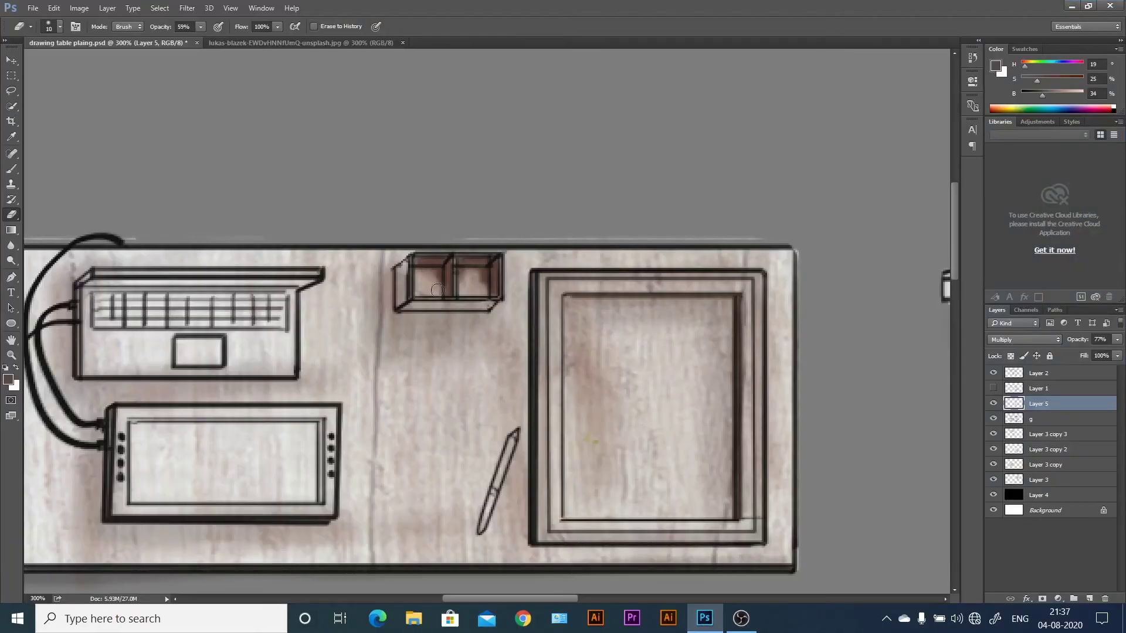
key(b)
double_click(12, 356)
Paint the cabinet plant's leaves dark green at full brush opacity.
click(8, 379)
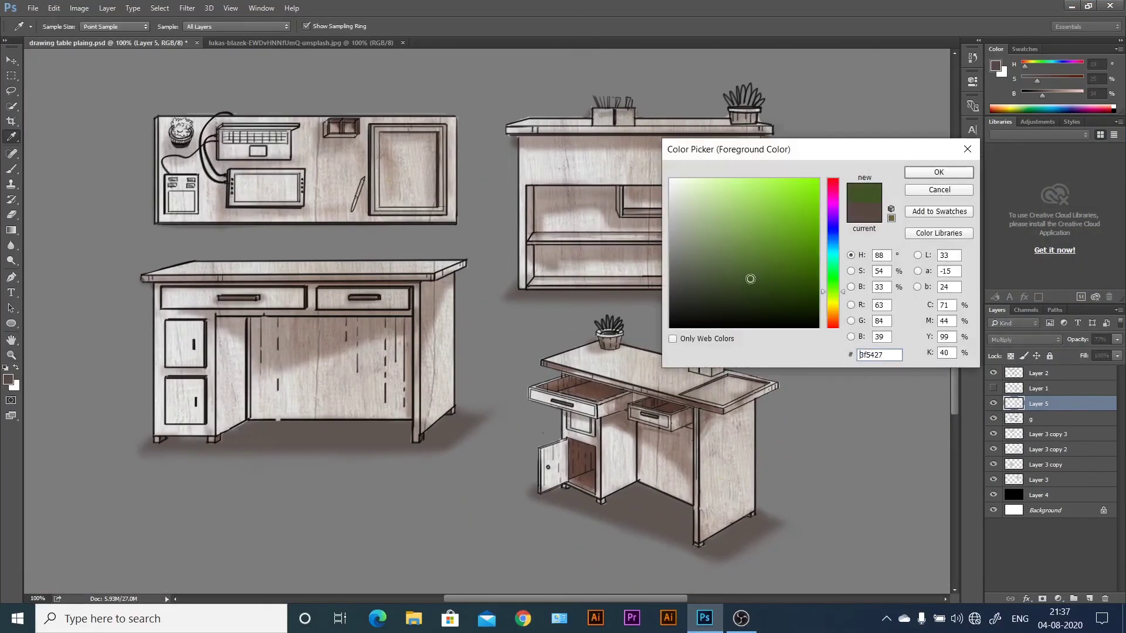
click(938, 171)
click(994, 403)
key(0)
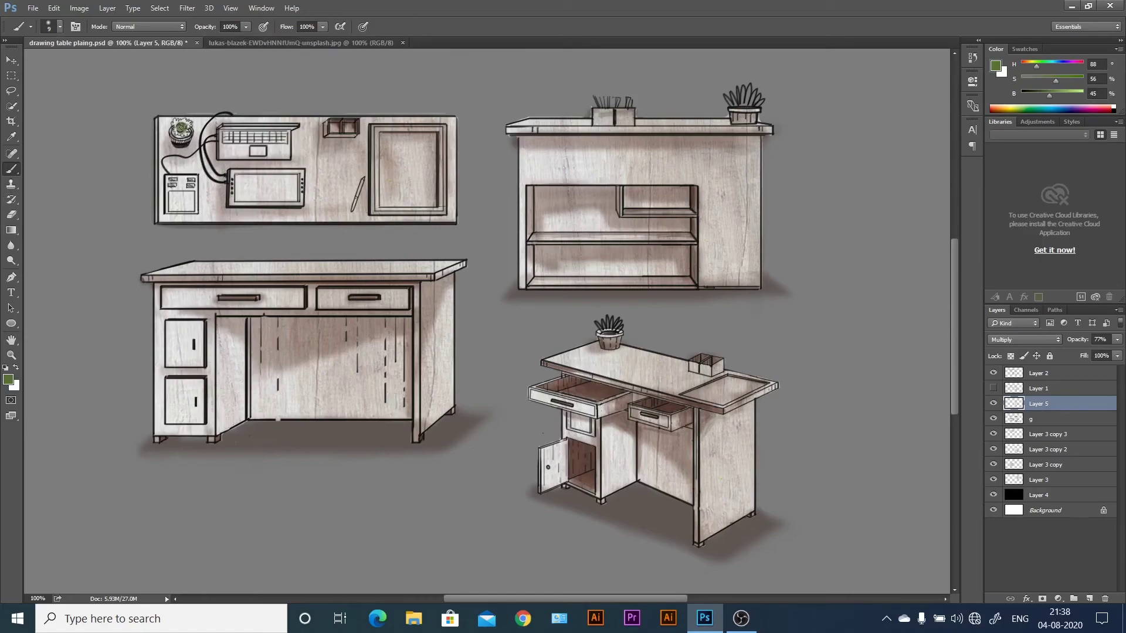
drag(743, 103, 754, 93)
drag(1049, 96, 1072, 95)
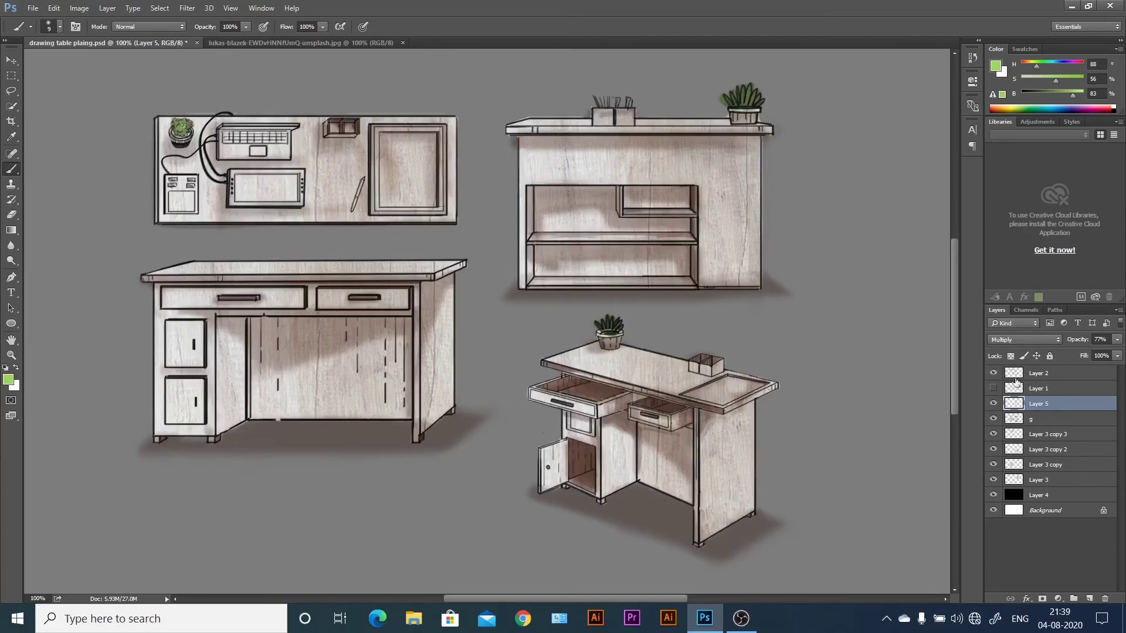
Slightly lower Layer 2's opacity and paint the tablet screen dark blue.
click(1032, 373)
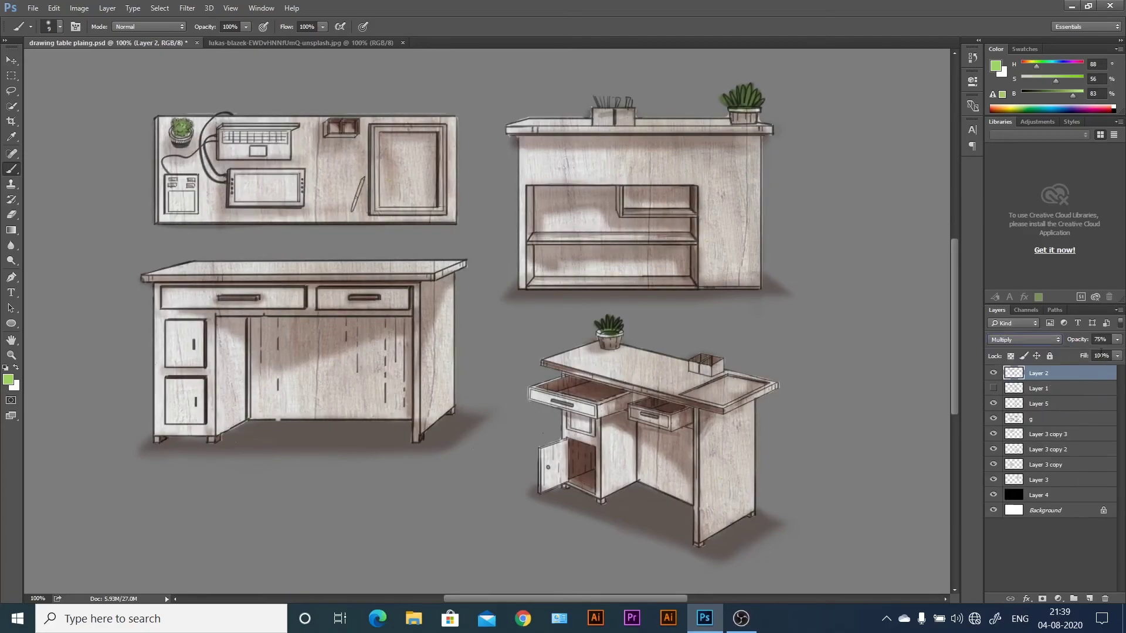
drag(1117, 340, 1120, 361)
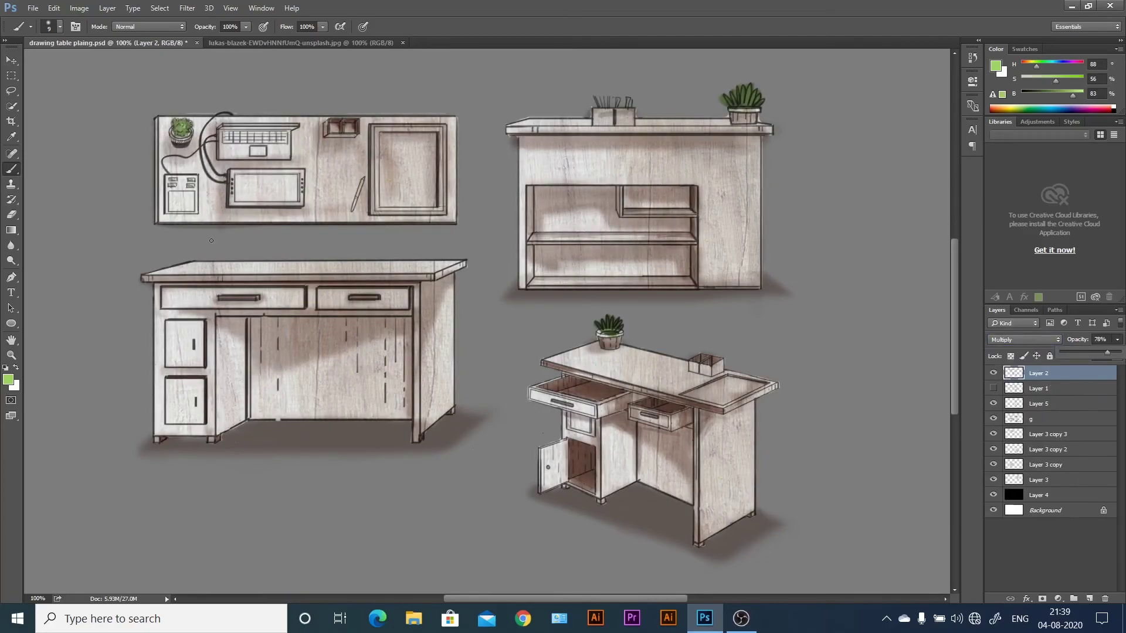
click(9, 379)
click(802, 234)
click(935, 171)
mouse_move(237, 188)
mouse_down()
mouse_move(291, 193)
mouse_move(238, 196)
mouse_up()
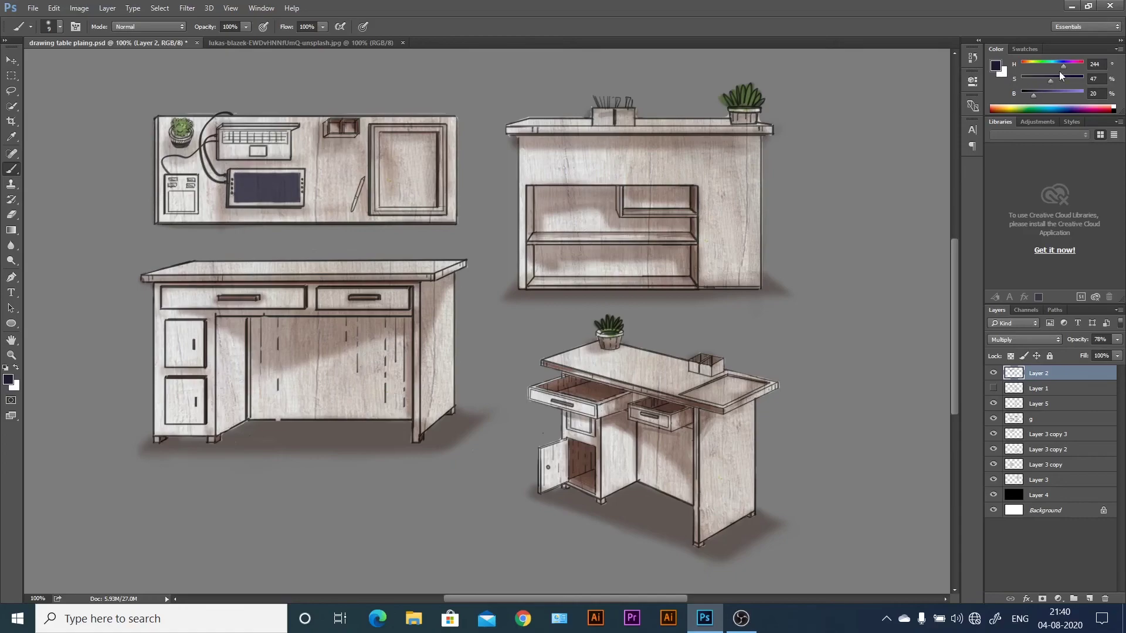
Try a teal outline around the tablet screen, undo it, and return to Layer 5.
drag(1063, 66, 1051, 65)
click(1057, 93)
mouse_move(230, 172)
mouse_down()
mouse_move(303, 173)
mouse_move(239, 205)
mouse_move(259, 173)
mouse_up()
key(ctrl+alt+z)
key(ctrl+alt+z)
click(59, 26)
key(Escape)
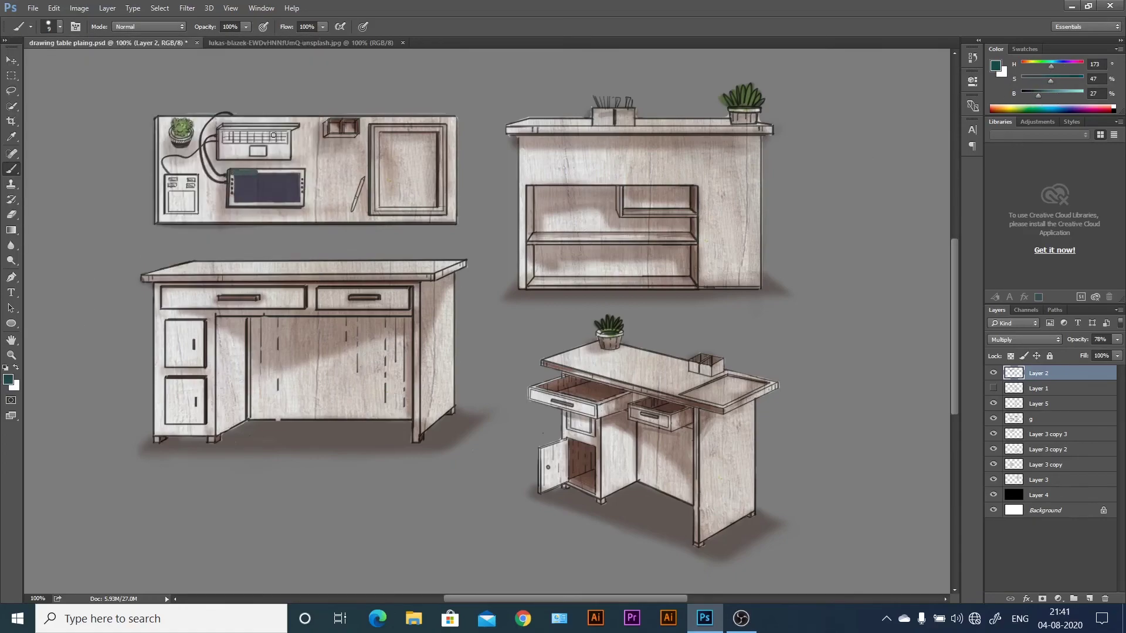
click(993, 373)
click(993, 403)
click(1038, 404)
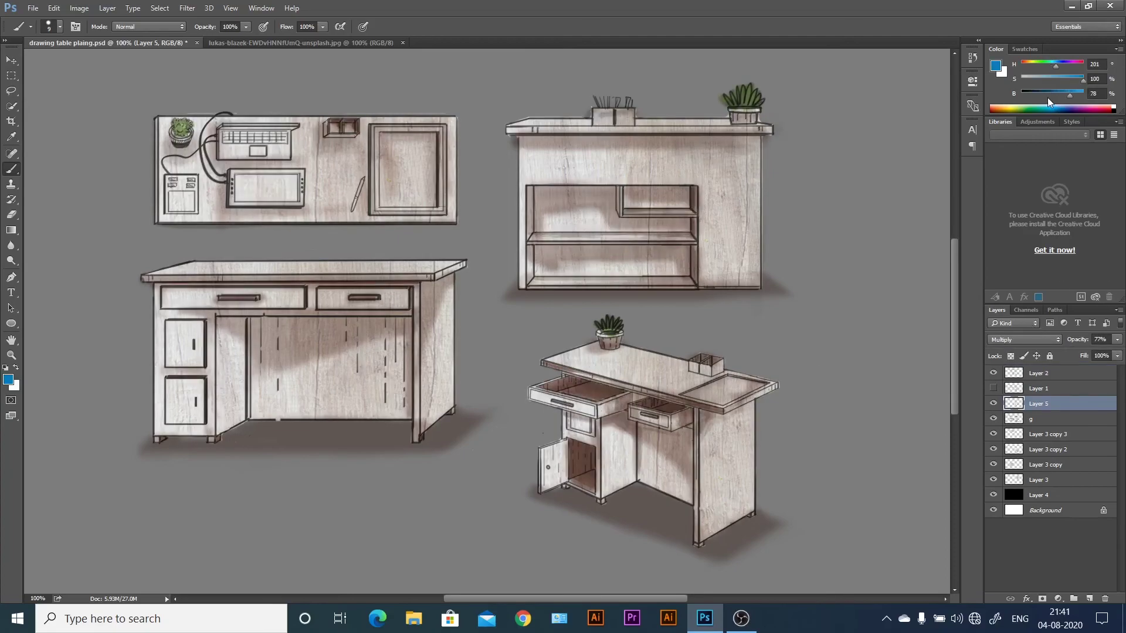
Repaint the tablet screen a much darker blue and erase stray paint along its bottom edge.
mouse_move(293, 199)
mouse_down()
mouse_move(237, 179)
mouse_move(259, 193)
mouse_up()
alt+click(291, 176)
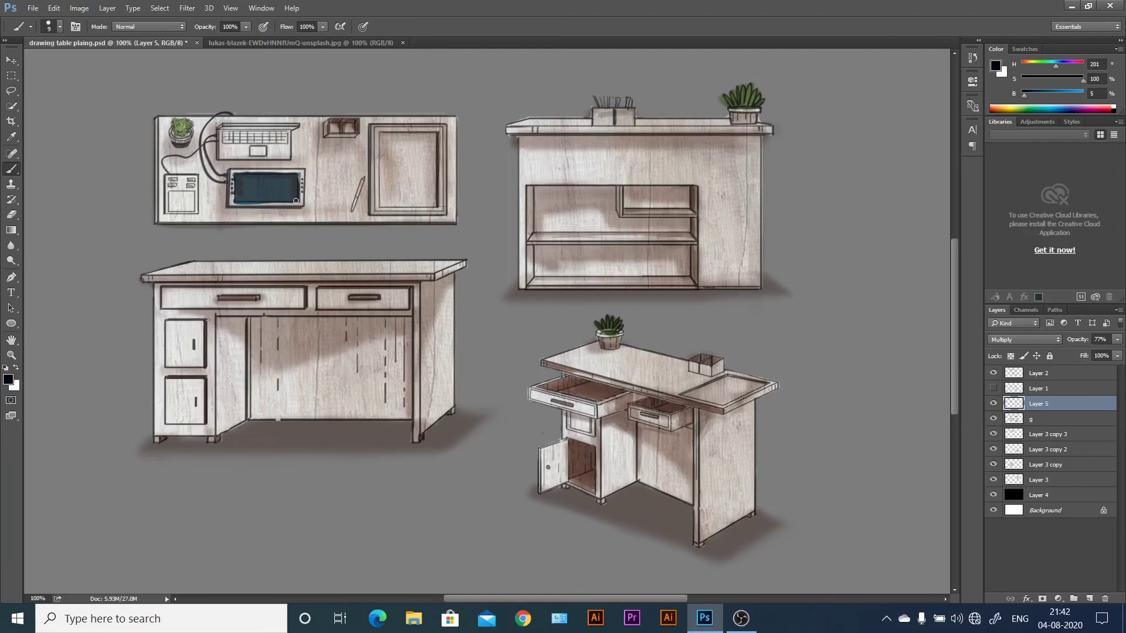
key(e)
scroll(259, 194, up, 2)
click(59, 27)
double_click(41, 142)
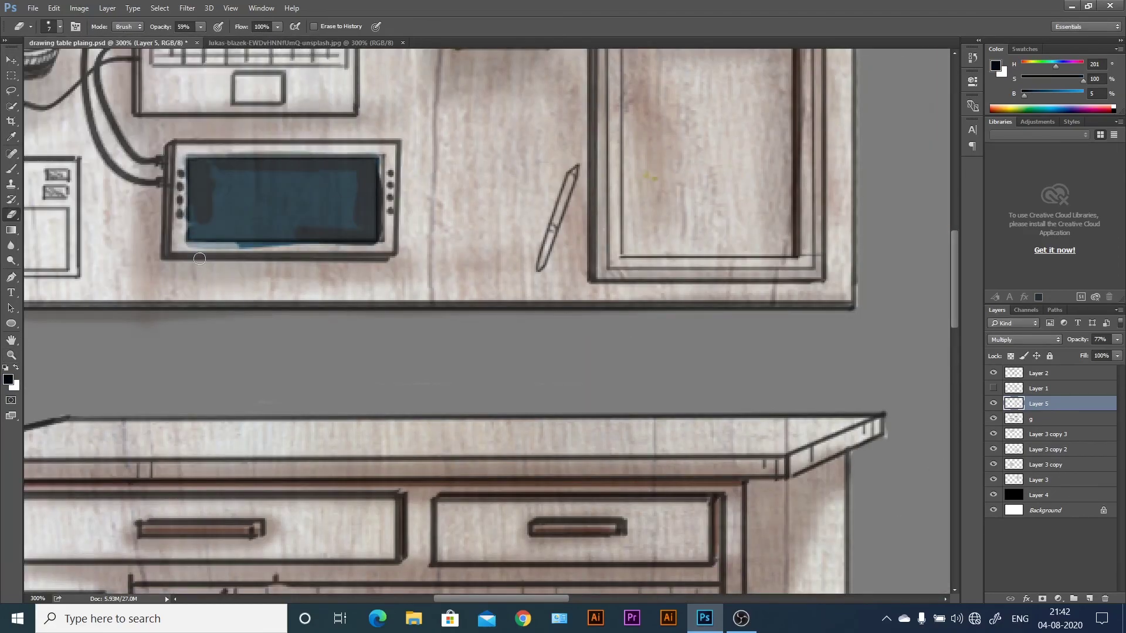
drag(186, 241, 375, 245)
key(b)
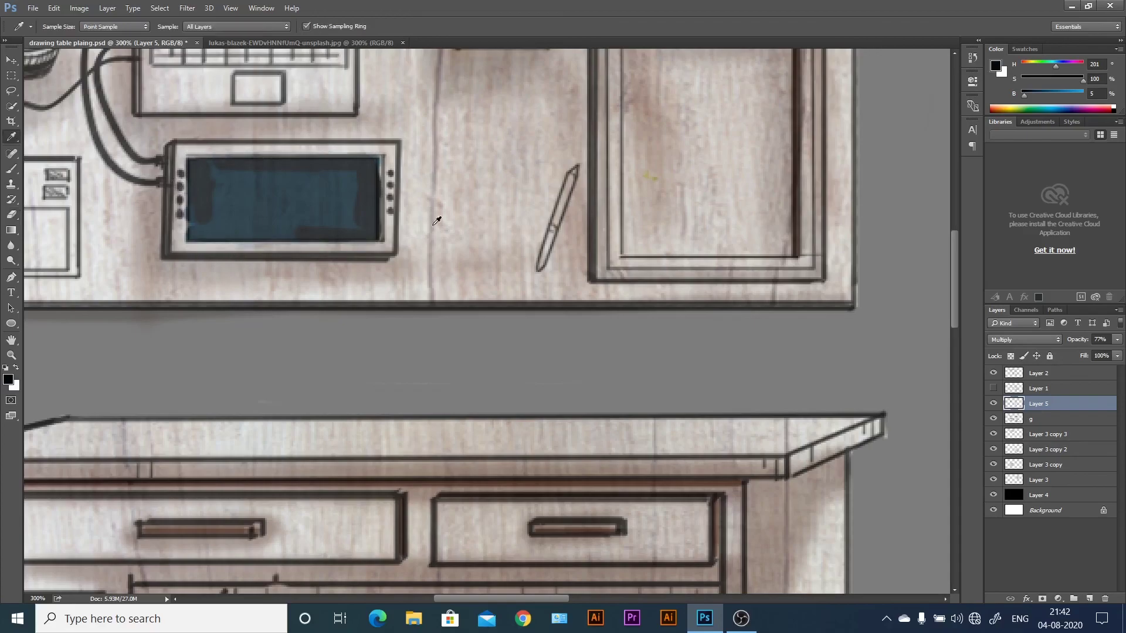
Choose a dark charcoal grey paint colour and return to the full drawing view.
alt+click(368, 196)
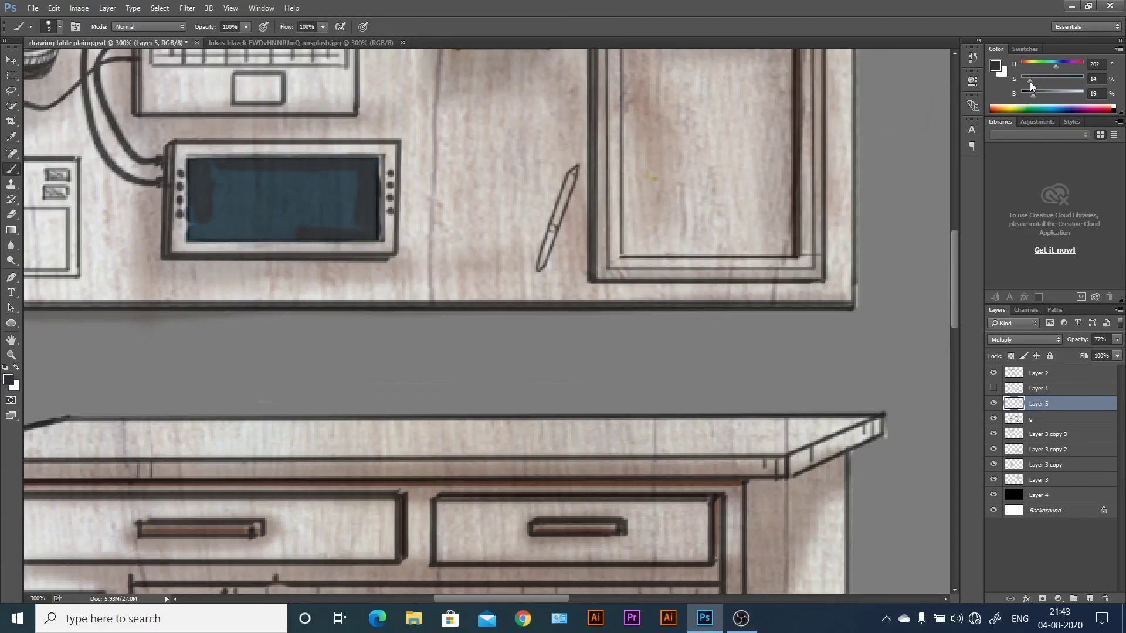
alt+click(373, 187)
double_click(10, 355)
Paint the cabinet plant's pot in a reddish-brown terracotta colour.
click(8, 380)
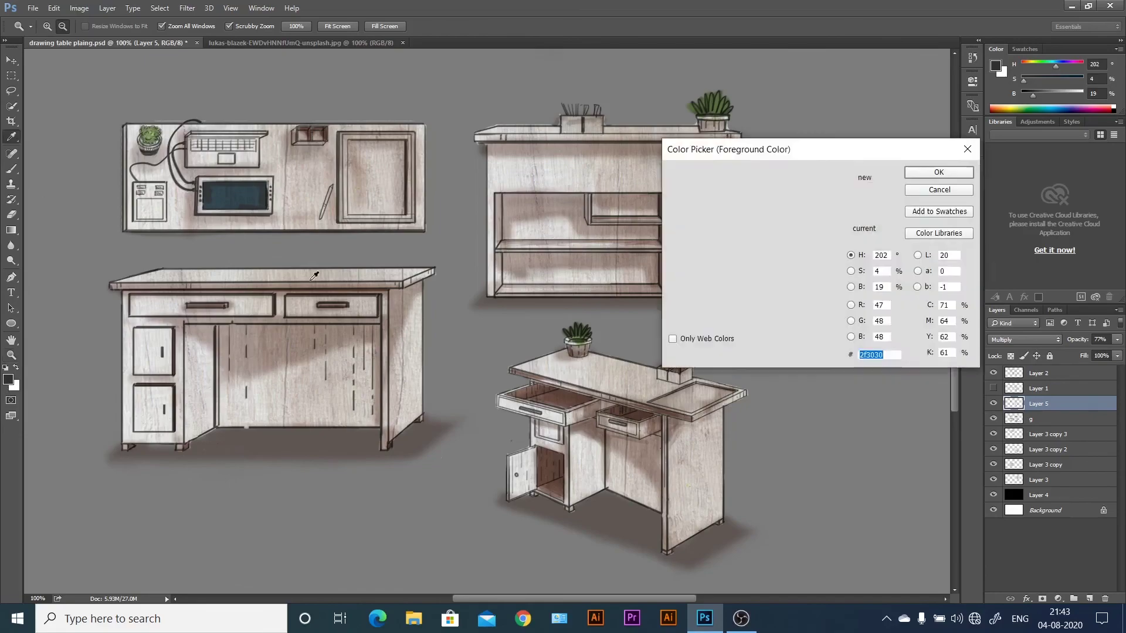
click(696, 119)
key(Return)
drag(696, 119, 724, 126)
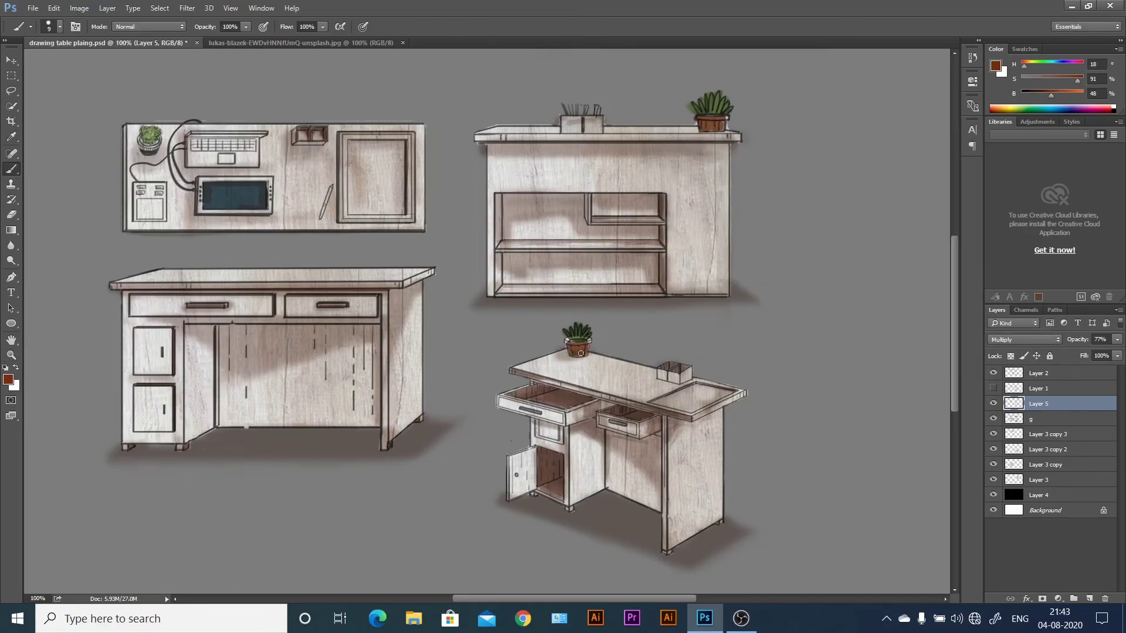